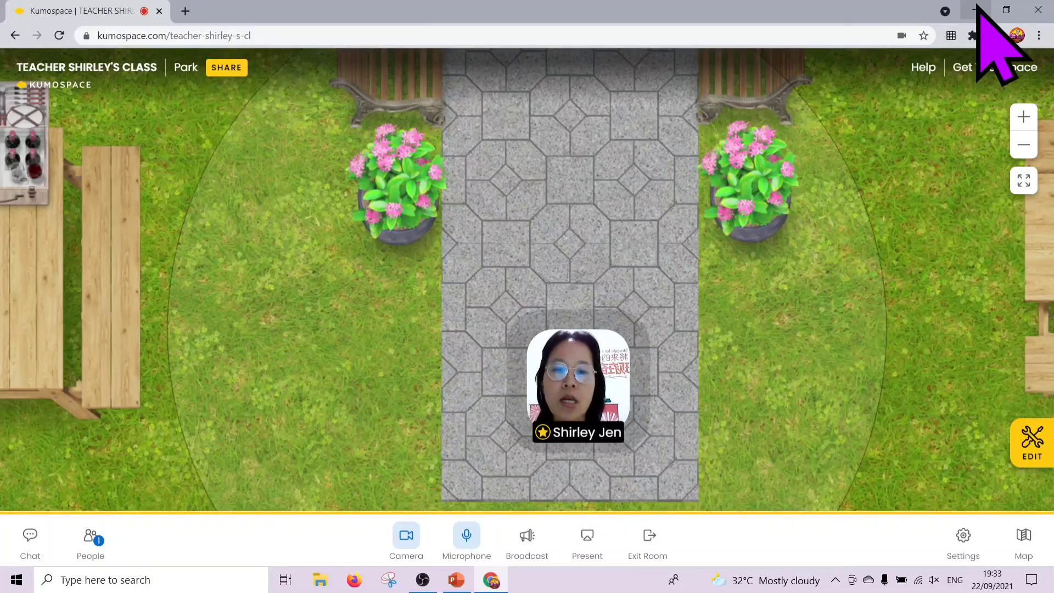
Step: Walk the avatar up the park's stone path and use the room map to move it onto the fountain
key(Up)
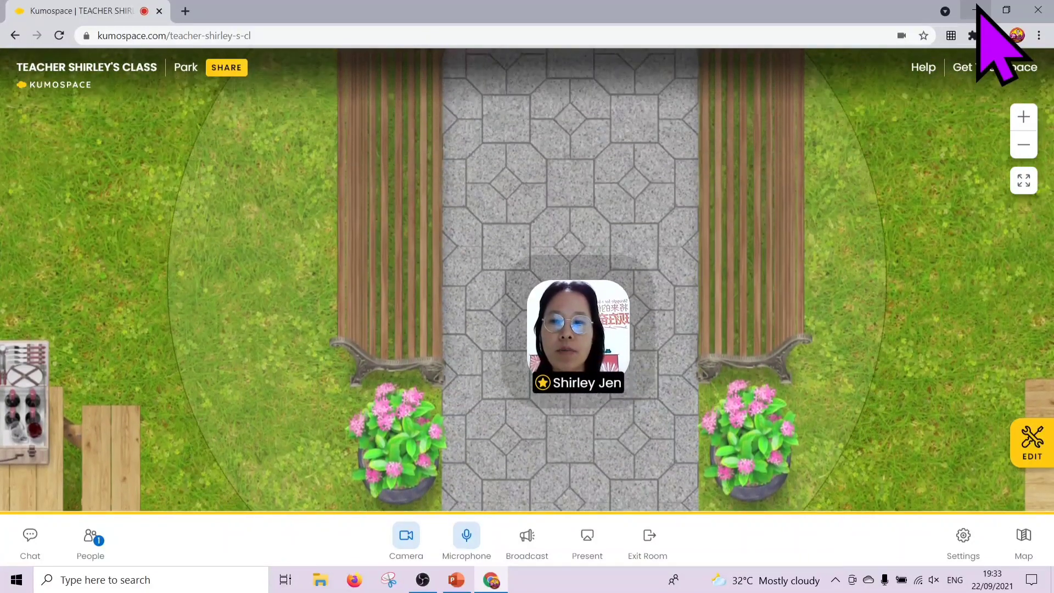
key(Up)
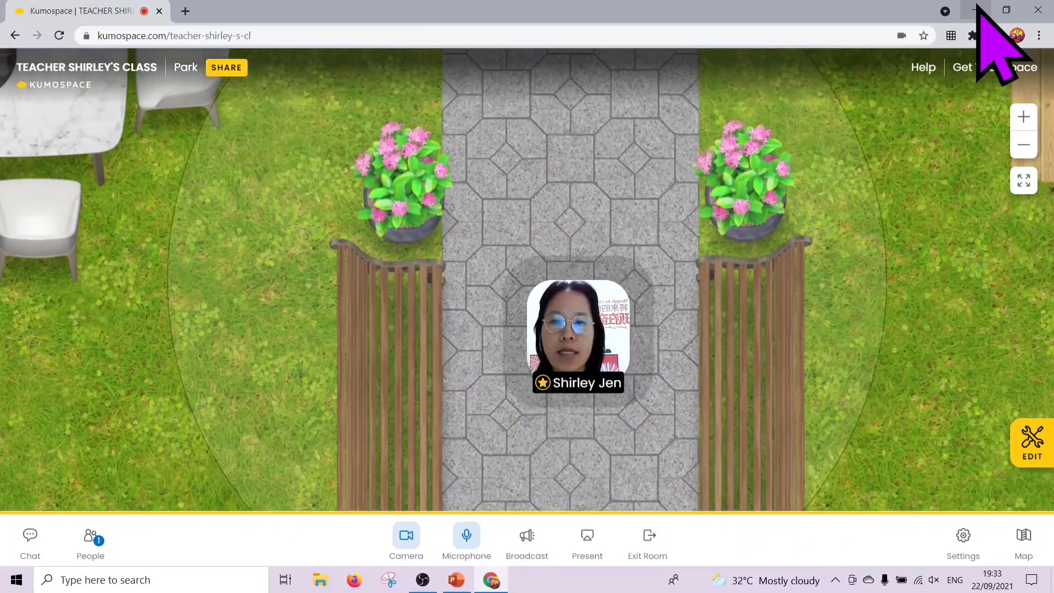
key(Up)
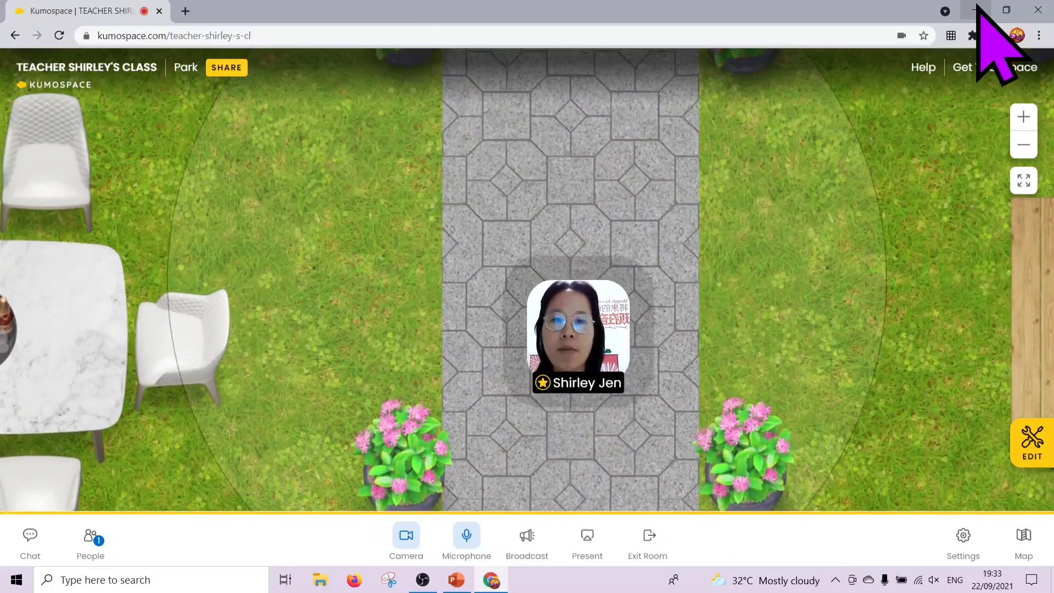
key(Up)
key(Left)
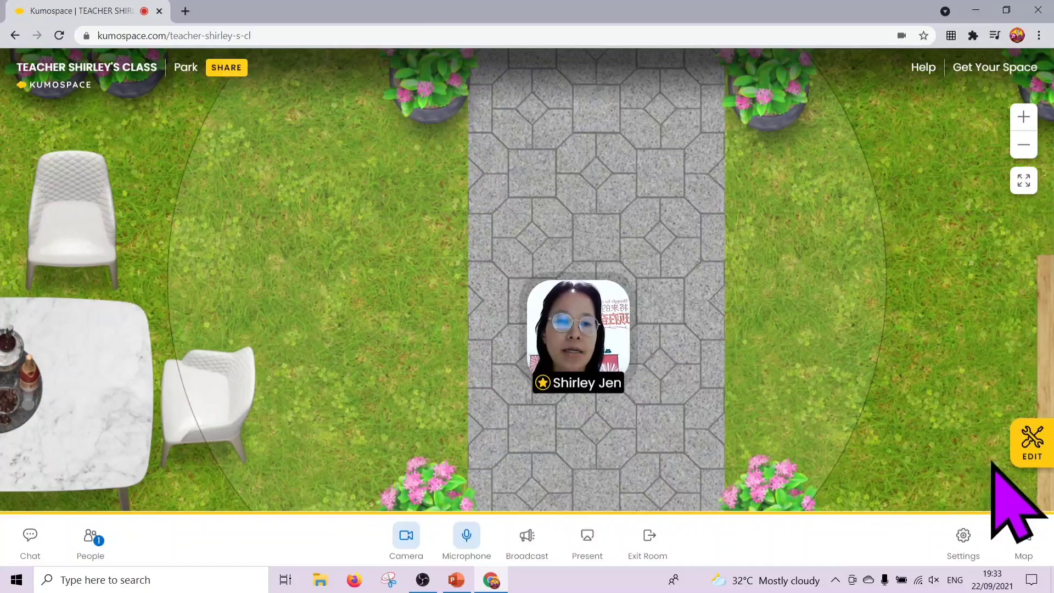
click(1023, 535)
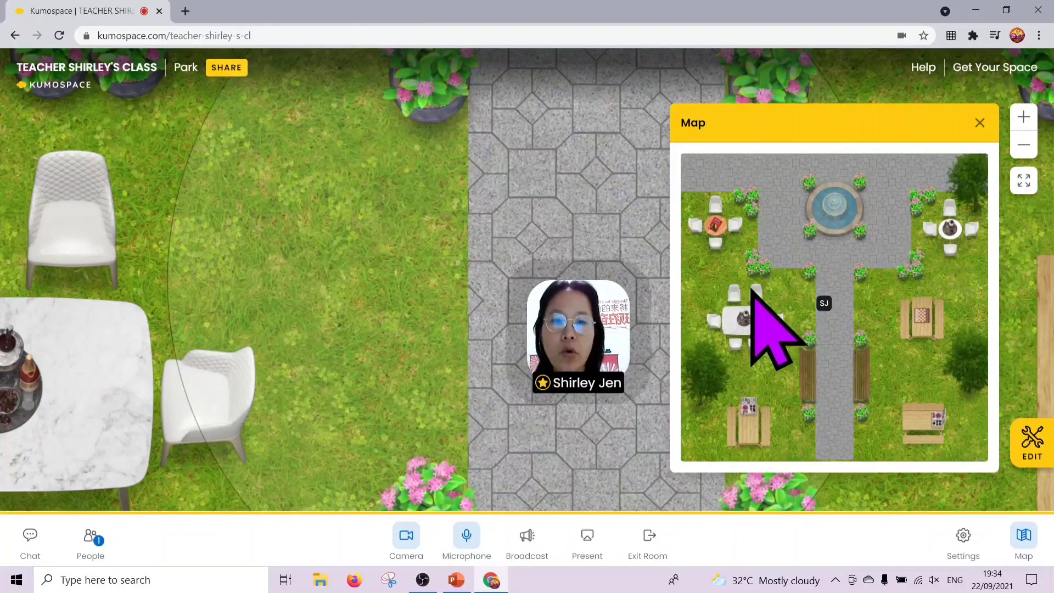
click(847, 211)
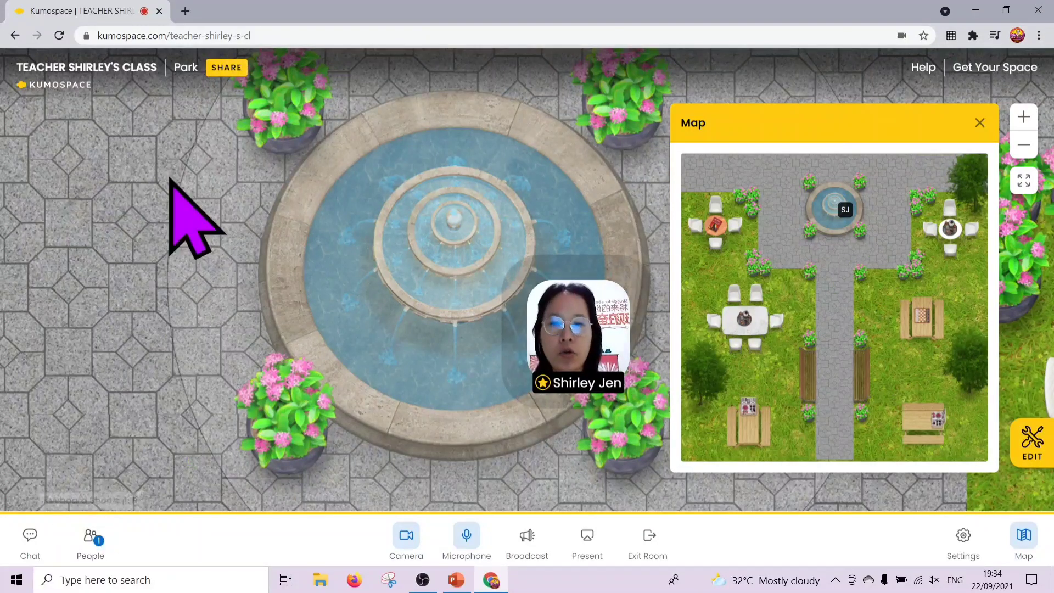
Step: Search Google for "kumospace" in a new browser tab and open the official Kumospace website from the results
click(185, 11)
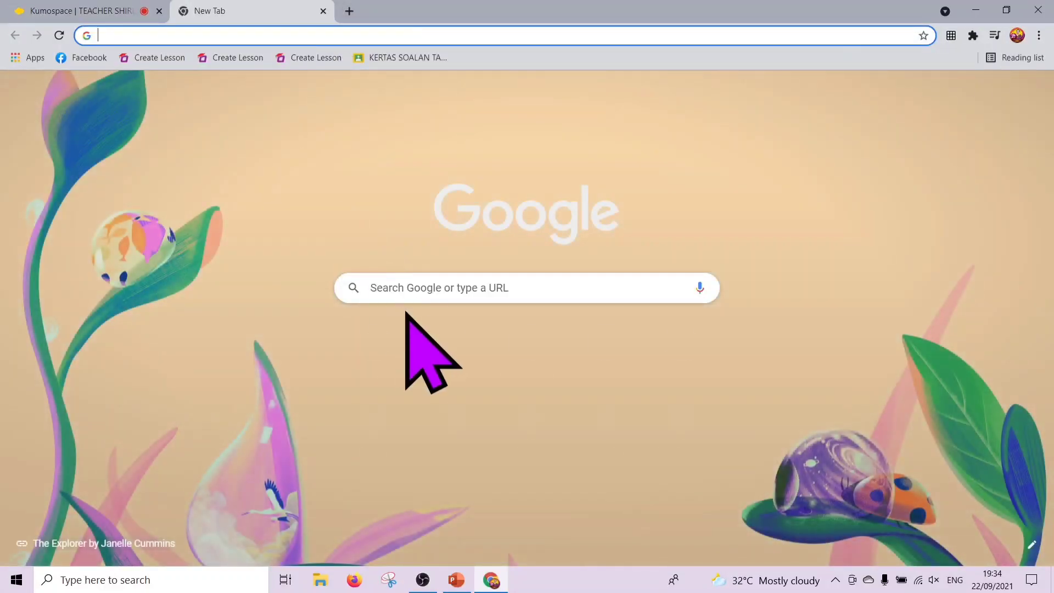
click(400, 288)
text(ku)
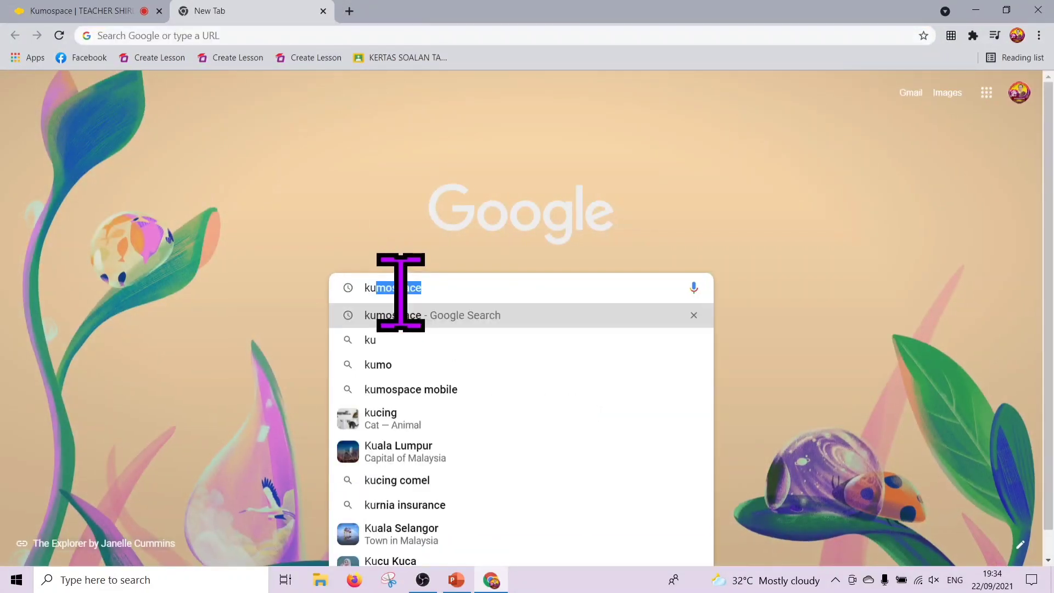
text(mospace)
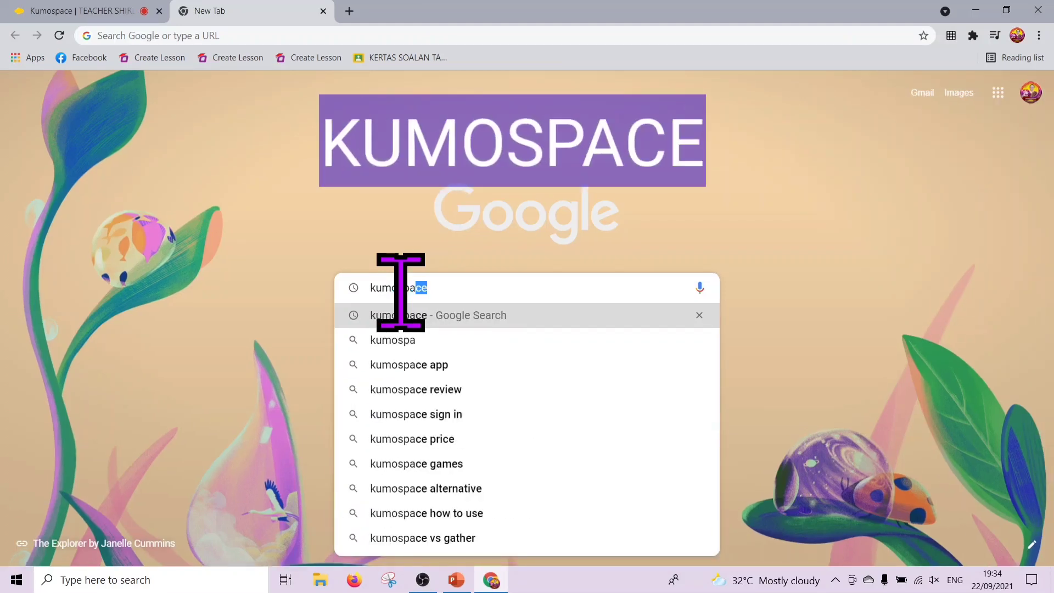
click(404, 311)
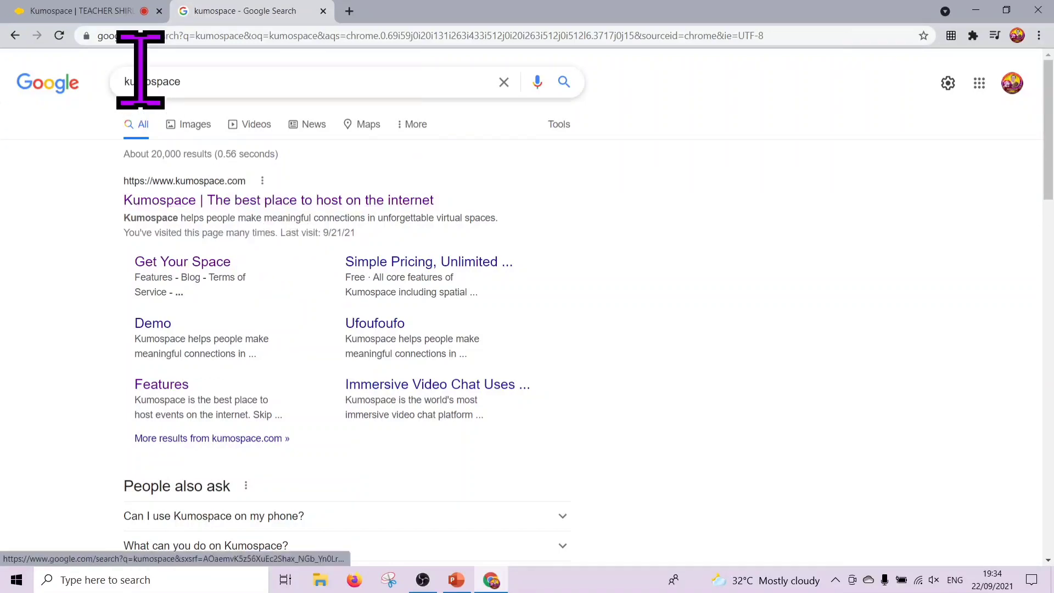
click(190, 210)
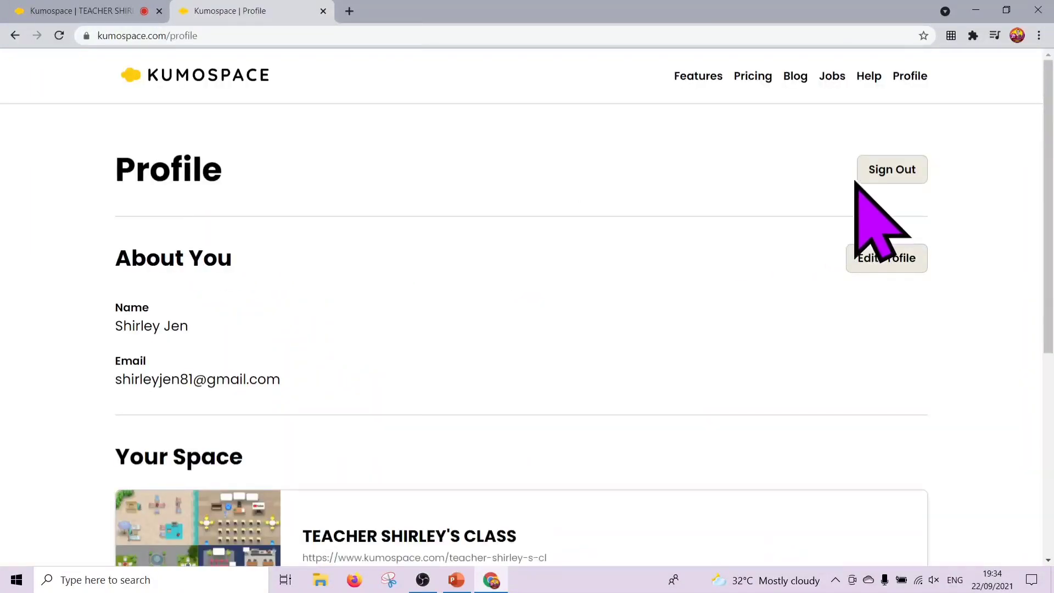
Step: Sign out of the Kumospace profile and sign back in with the first listed Google account
click(876, 170)
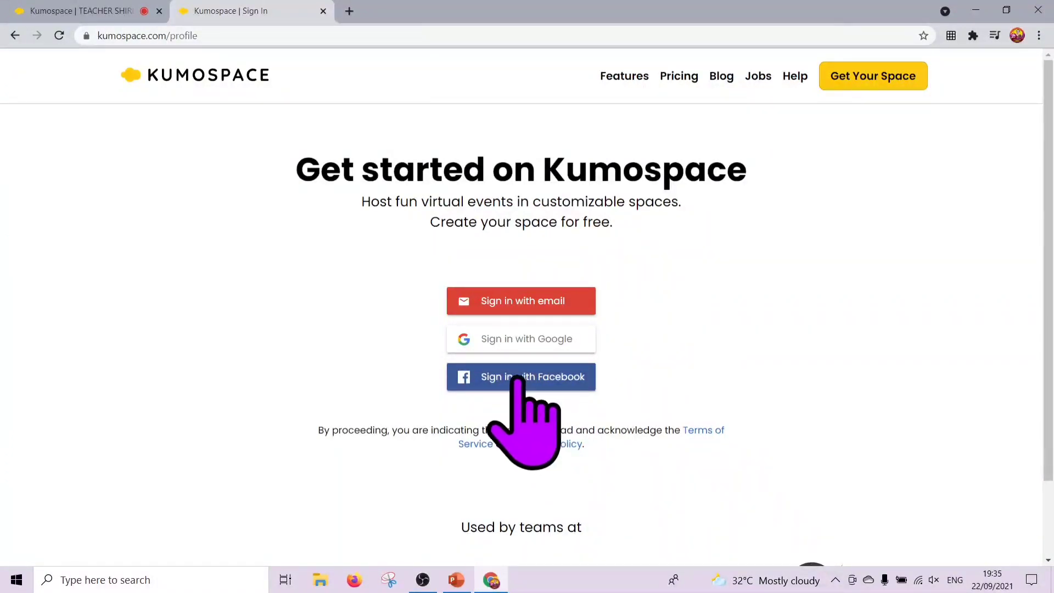
click(487, 349)
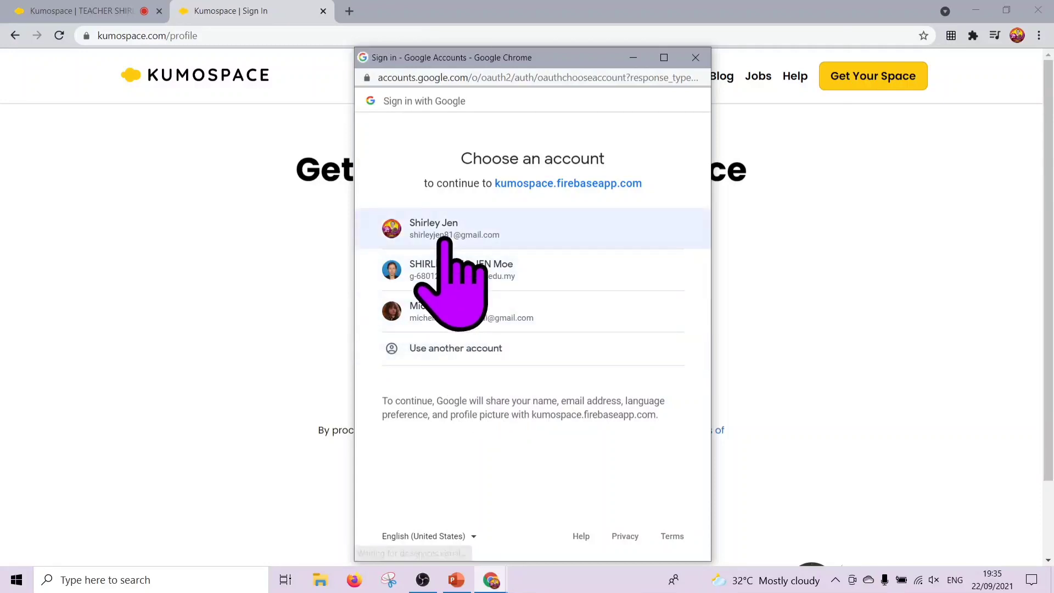
click(461, 229)
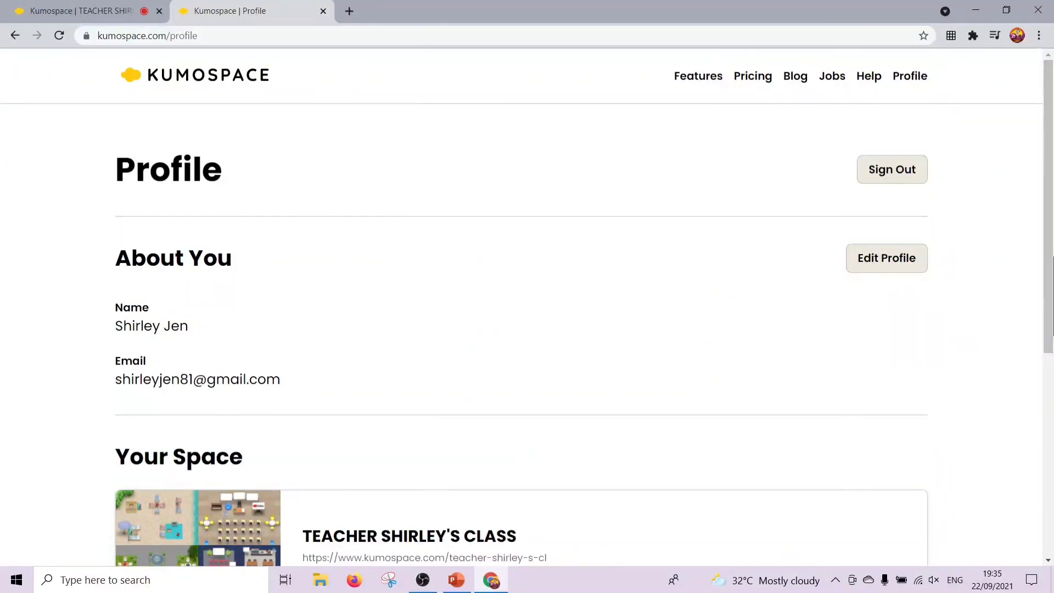
Step: Join the class space listed under Your Space, keeping the prefilled name and default video call settings
drag(1050, 291, 1050, 374)
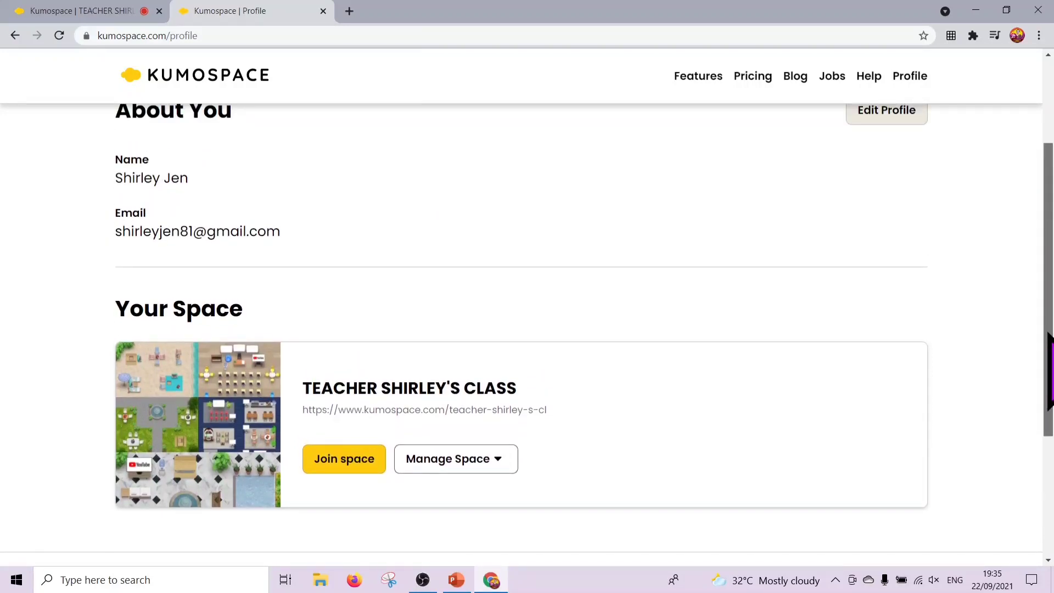
drag(1050, 374, 1050, 402)
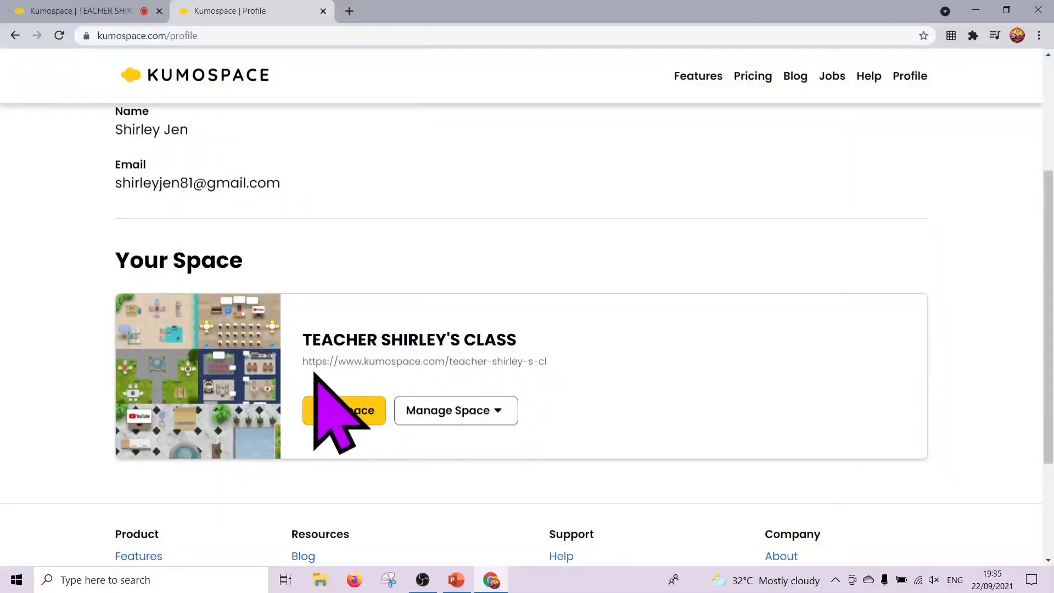
click(334, 417)
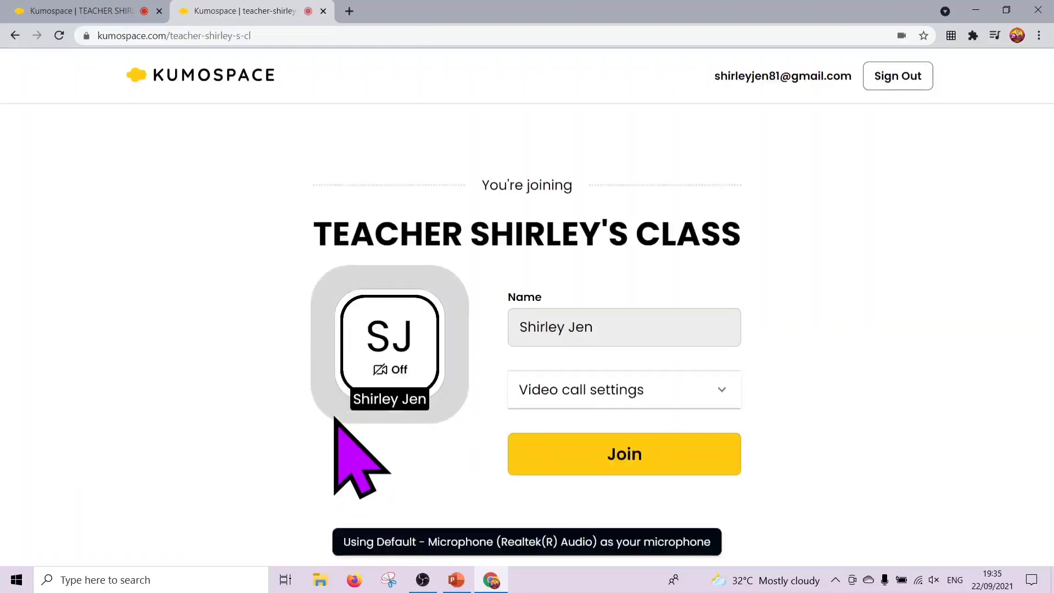
click(545, 464)
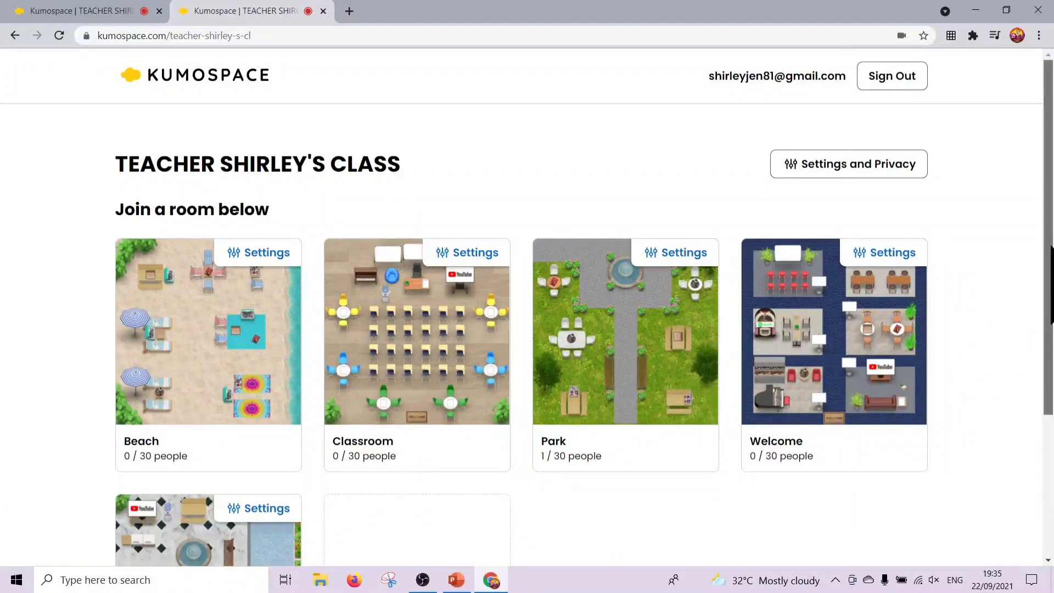
Step: Look through the rooms available in the class space and enter the Beach room
scroll(585, 314, down, 1)
scroll(585, 313, down, 1)
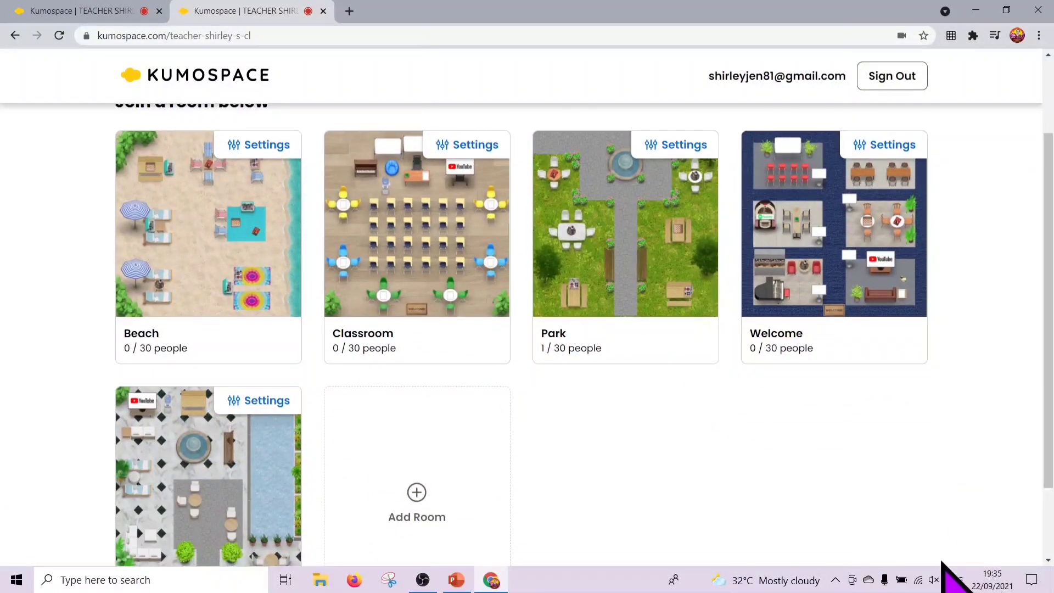
click(933, 583)
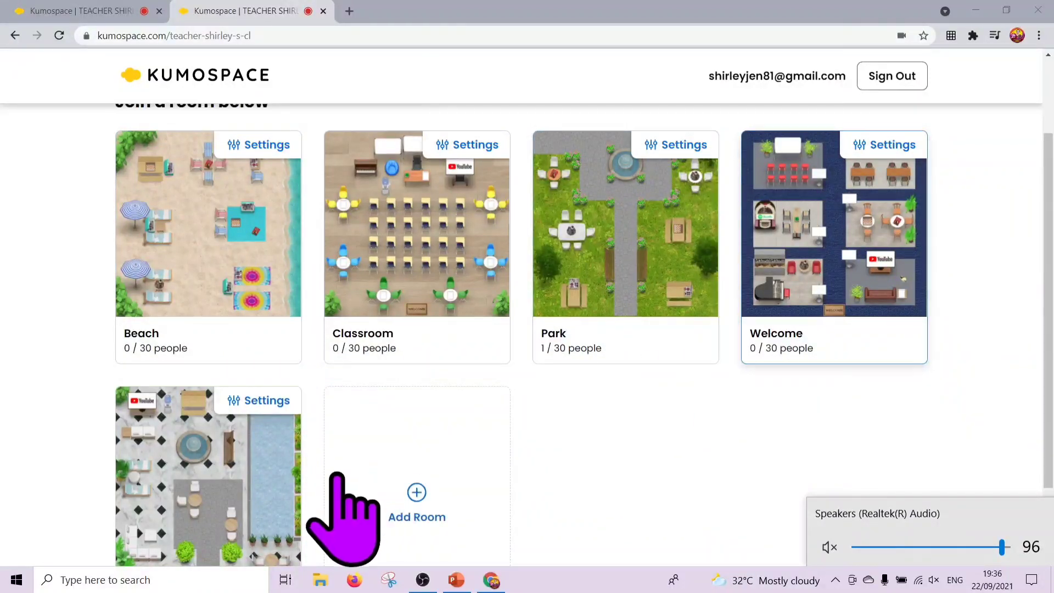
click(1050, 225)
scroll(1032, 324, down, 2)
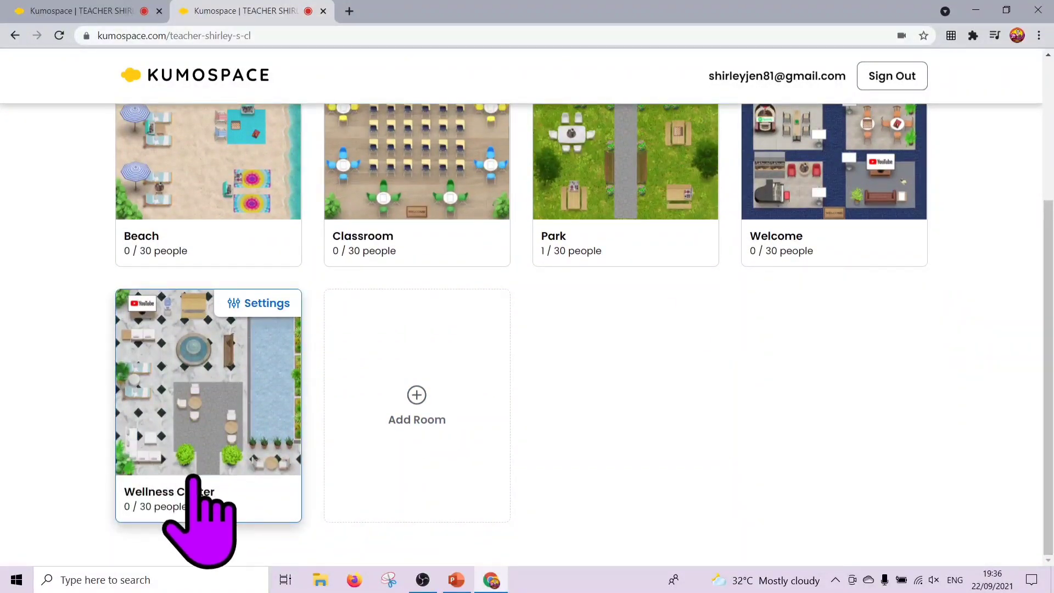
drag(1051, 447, 1051, 340)
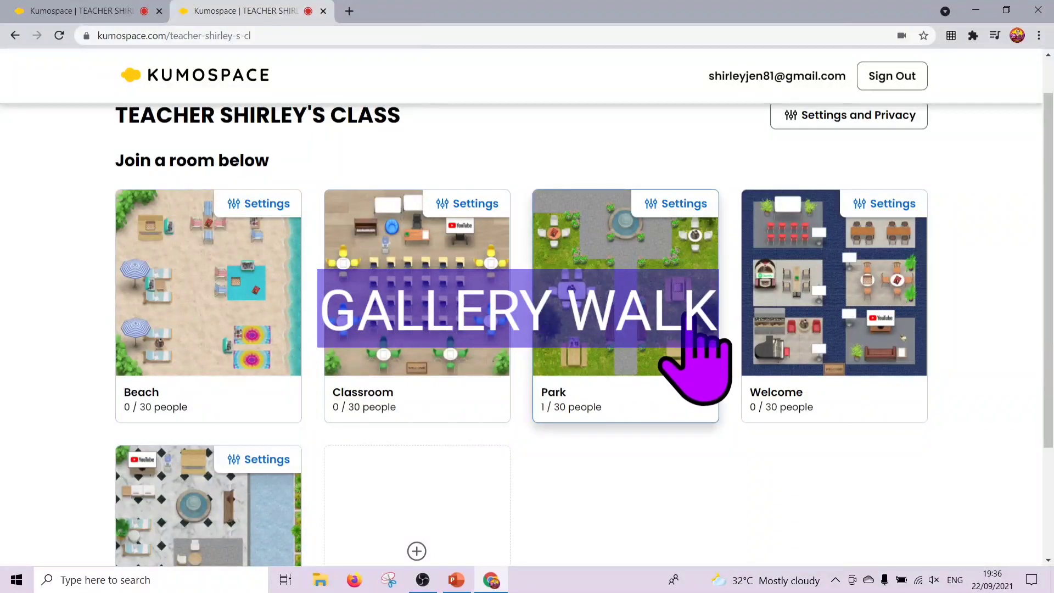
click(217, 321)
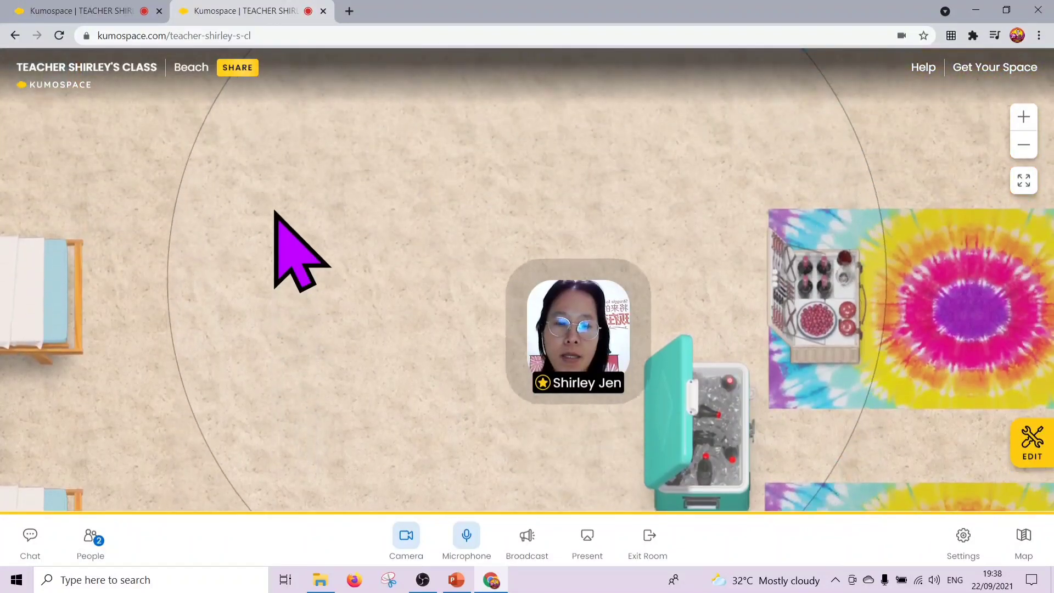
Step: Check the Beach room's layout on the map, open the room customization options and close the map
click(1026, 537)
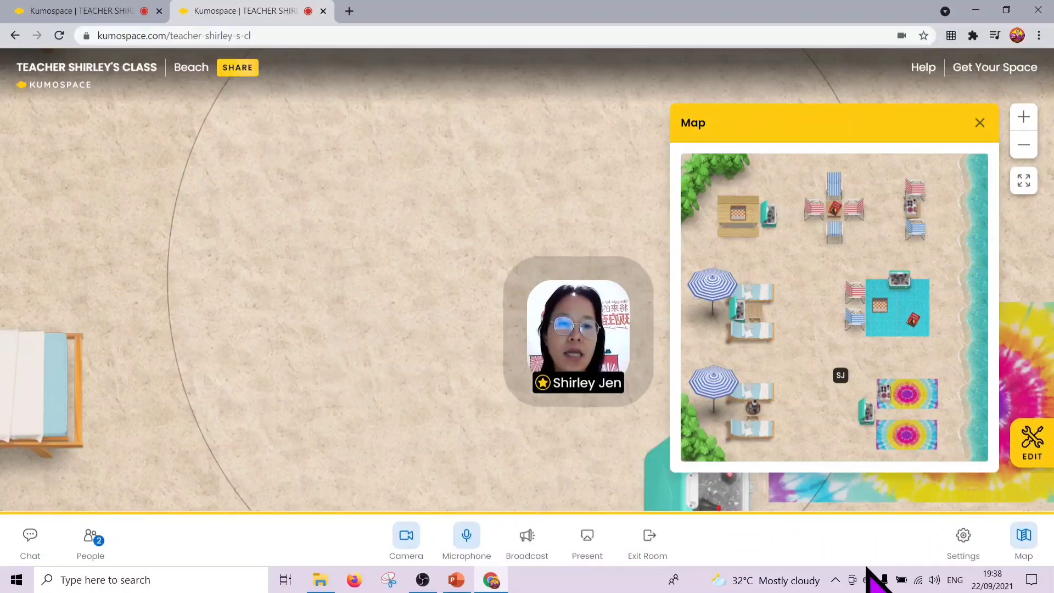
click(1034, 440)
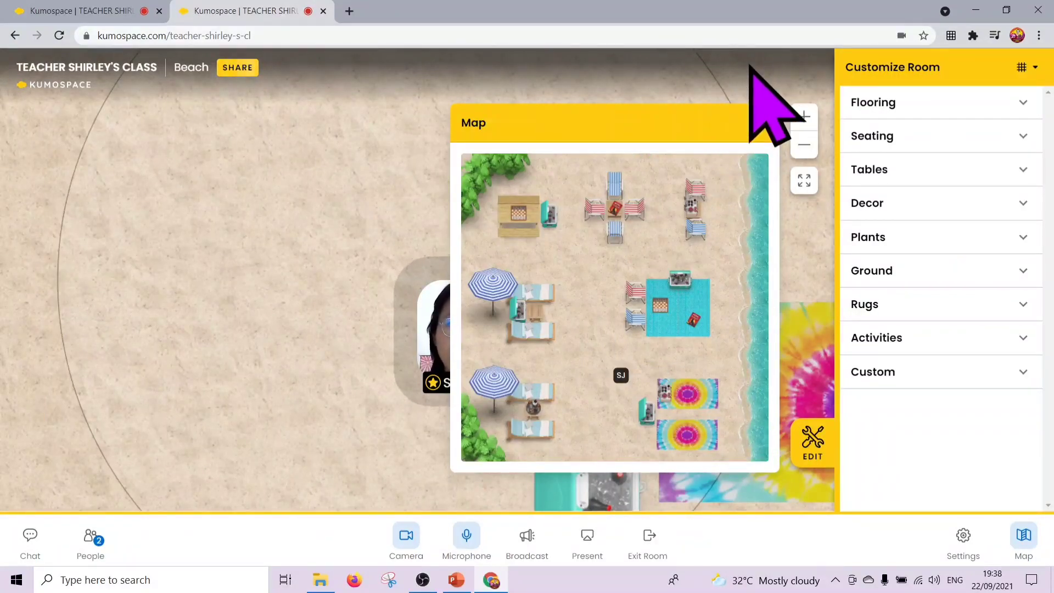
click(762, 122)
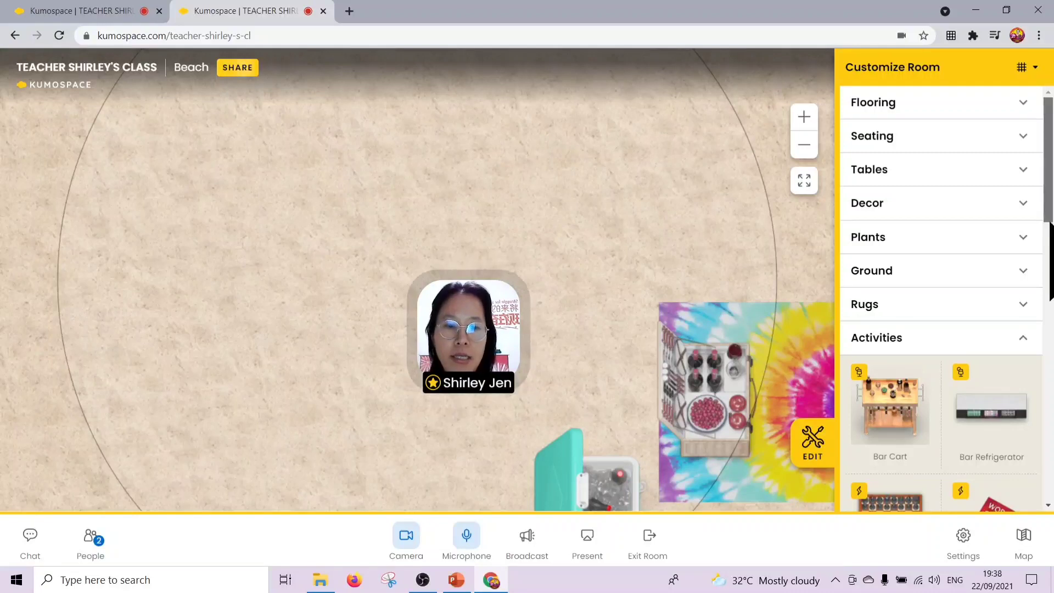
Step: Place a Chess board above the avatar and a Cooler to its left on the sand, using the Activities items
scroll(942, 299, down, 3)
scroll(941, 299, down, 3)
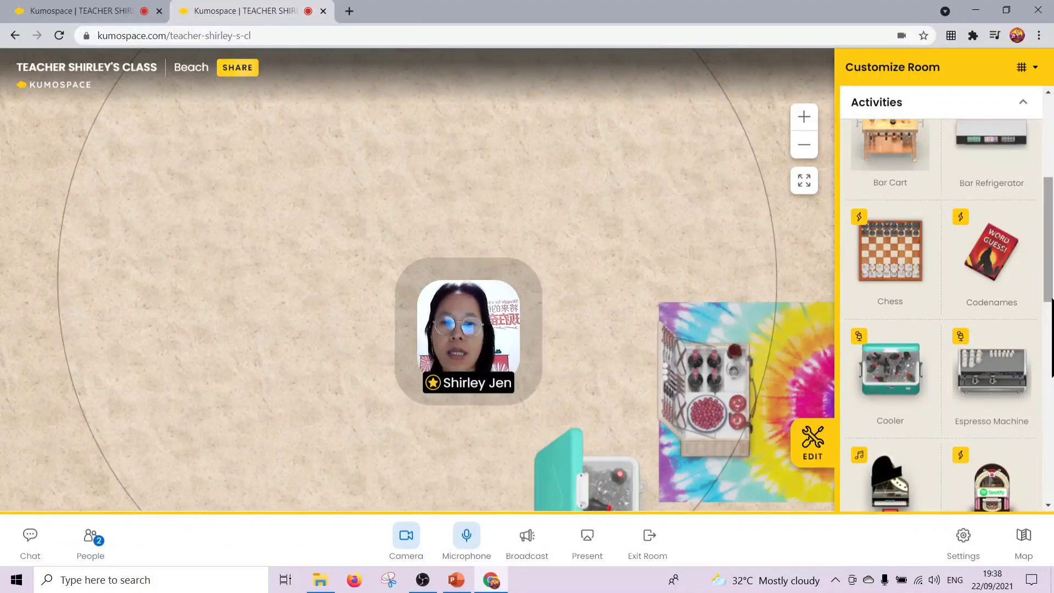
drag(885, 265, 560, 212)
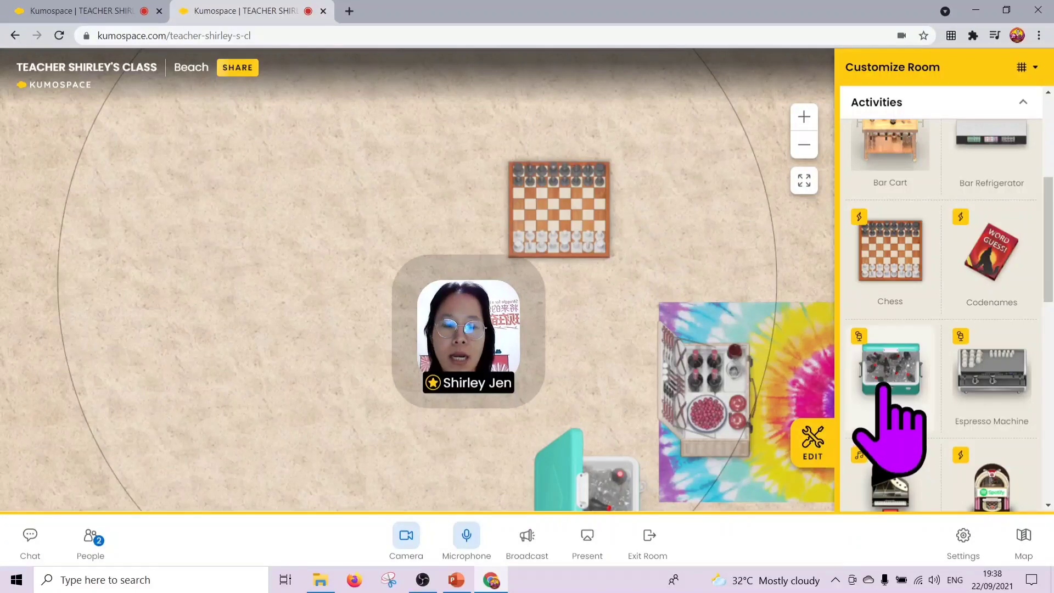
drag(885, 387, 242, 375)
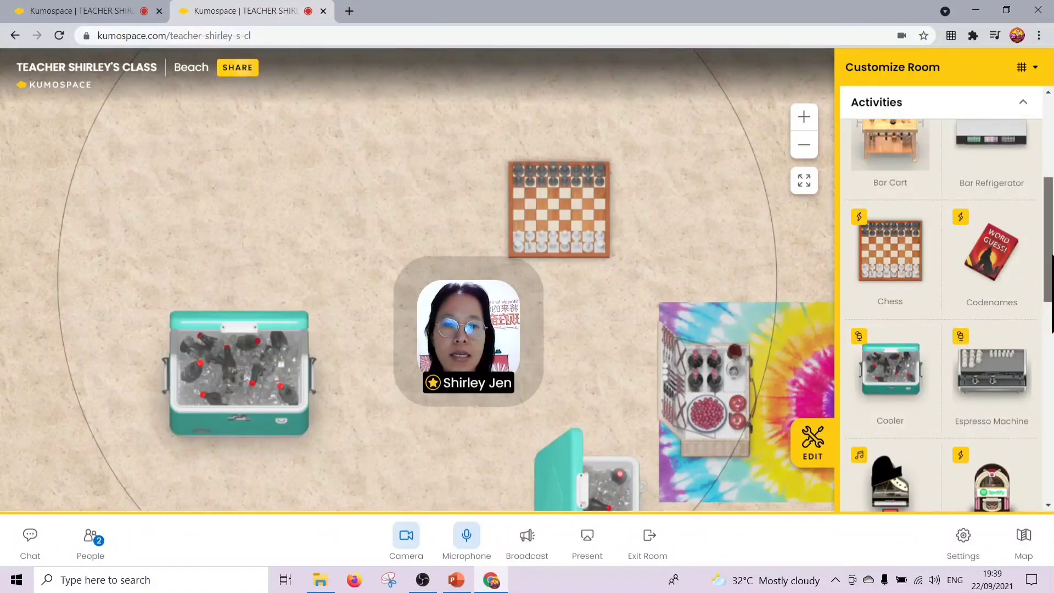
Step: Place an Upright Piano from the Activities items on the sand above the newly added cooler
scroll(953, 297, down, 1)
scroll(954, 297, down, 7)
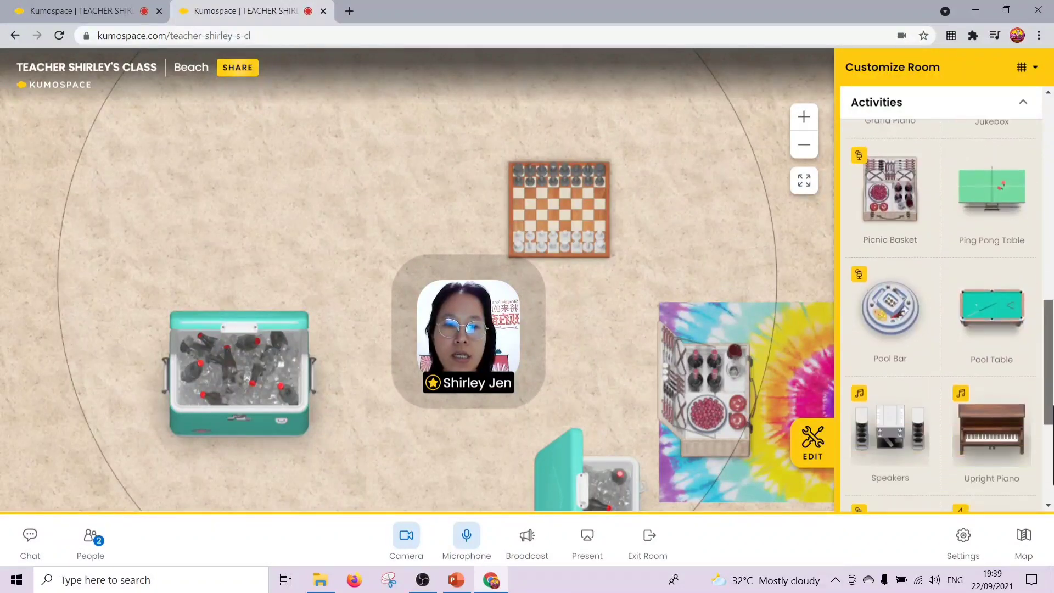
scroll(954, 296, down, 1)
drag(988, 283, 184, 130)
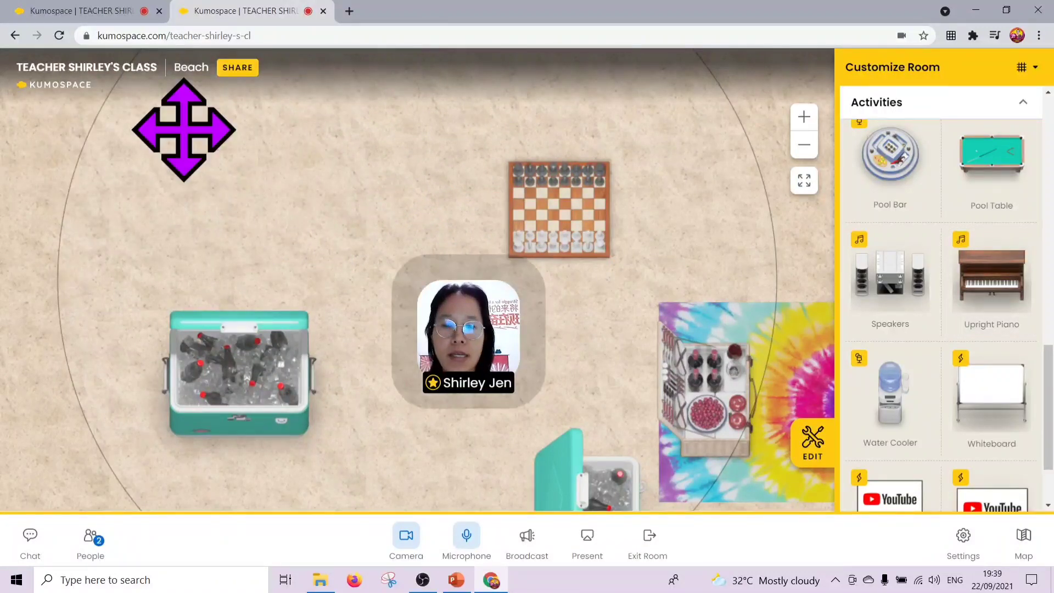
Step: Move the avatar down the beach and place a YouTube screen on the open sand to its left
click(431, 473)
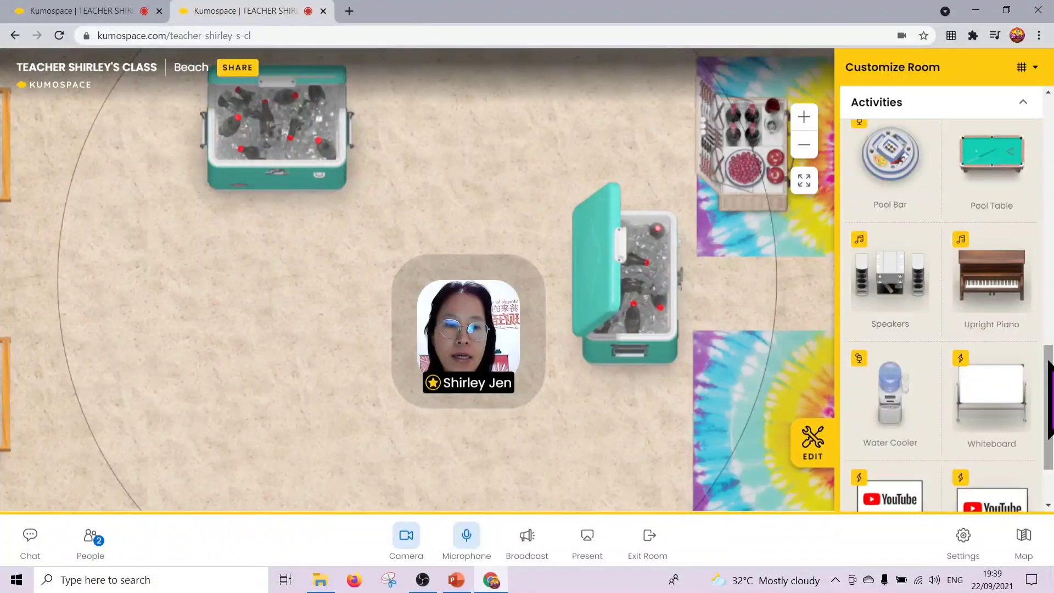
scroll(1050, 384, down, 2)
drag(996, 420, 137, 409)
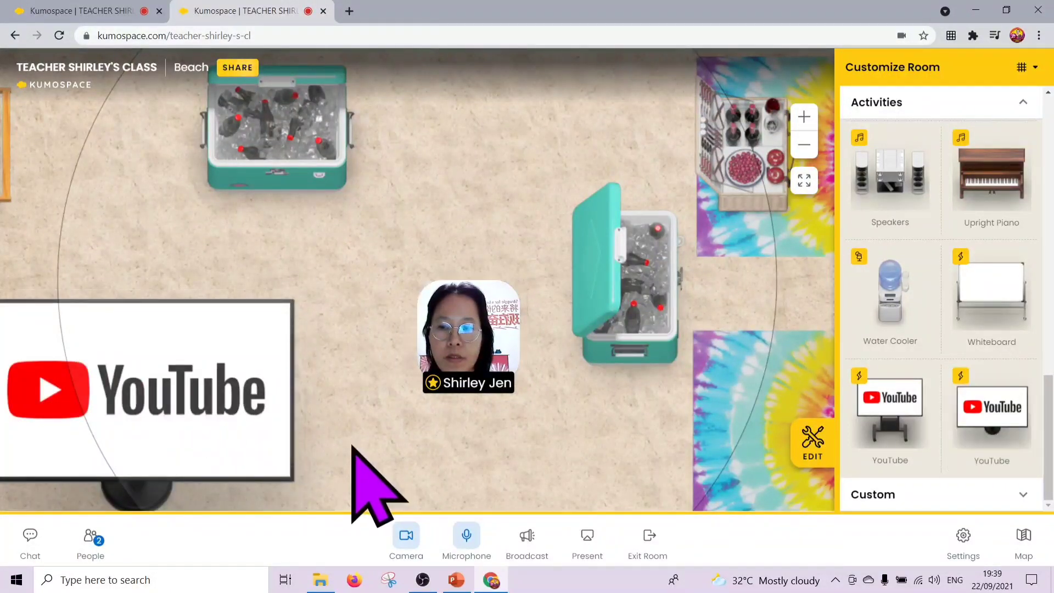
Step: Open the settings of the YouTube screen placed on the sand and clear its YouTube URL
mouse_move(133, 409)
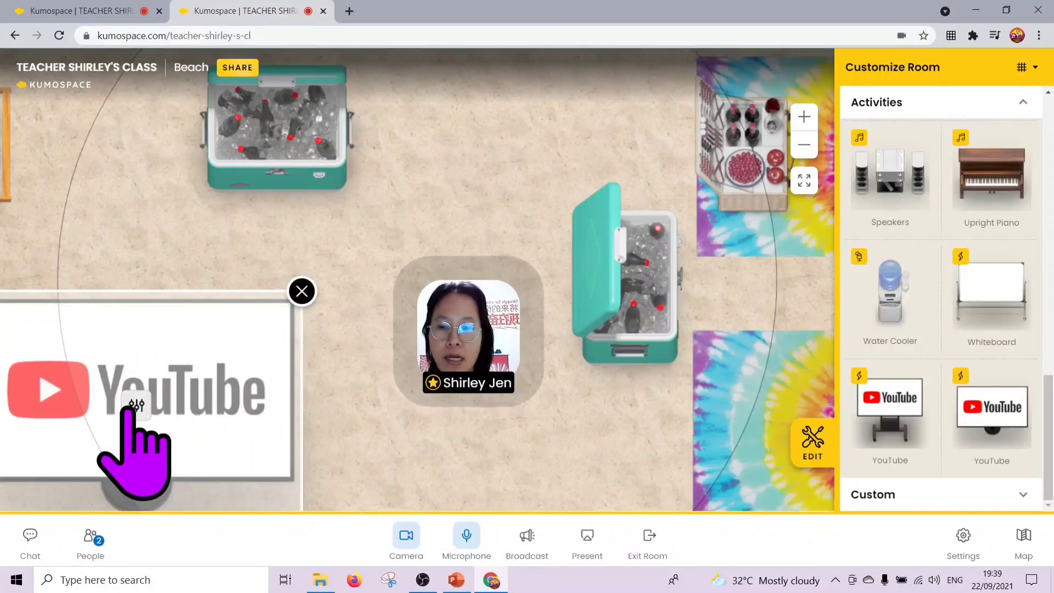
click(133, 406)
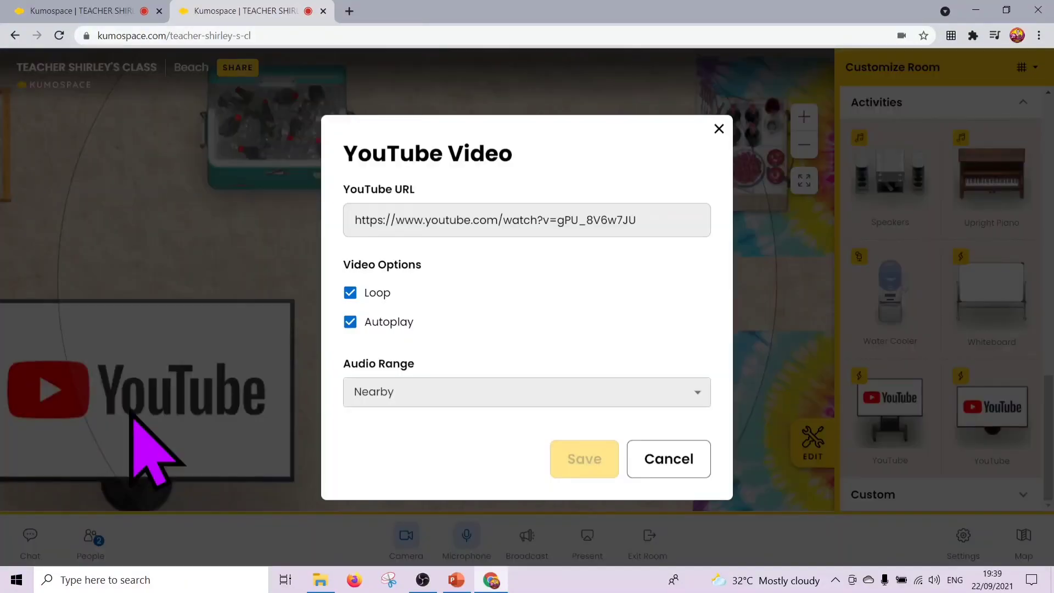
click(654, 219)
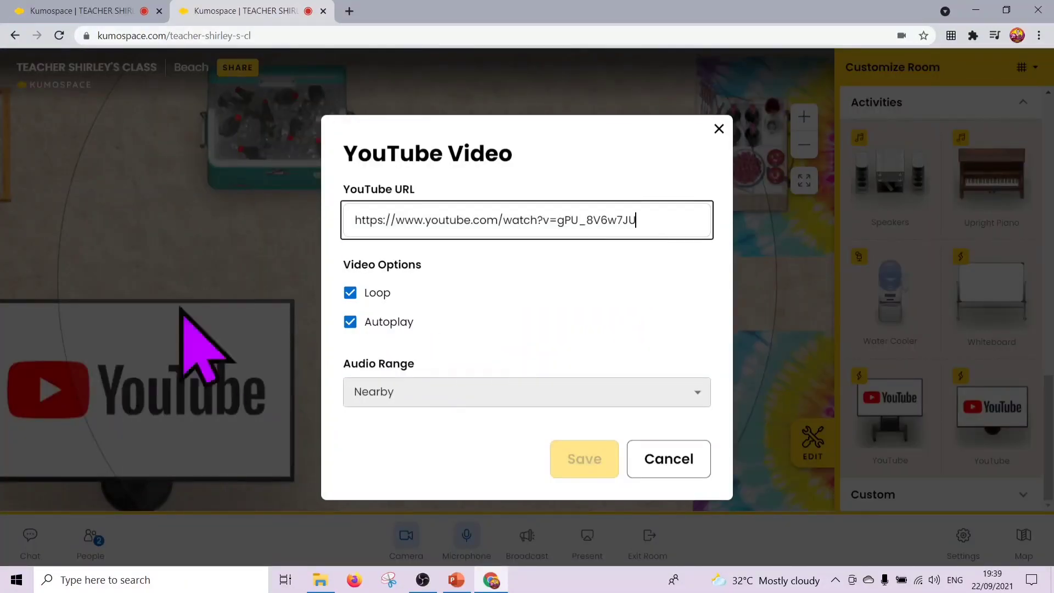
key(ctrl+a)
key(BackSpace)
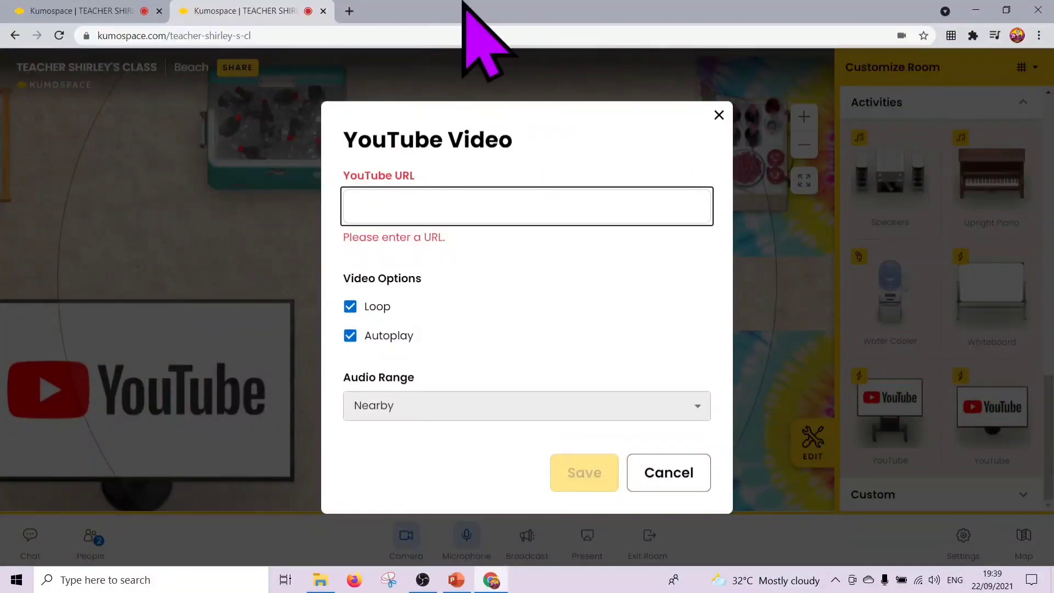
Step: Open YouTube in a new browser tab and search for "a night out (form 2 drama)"
click(350, 12)
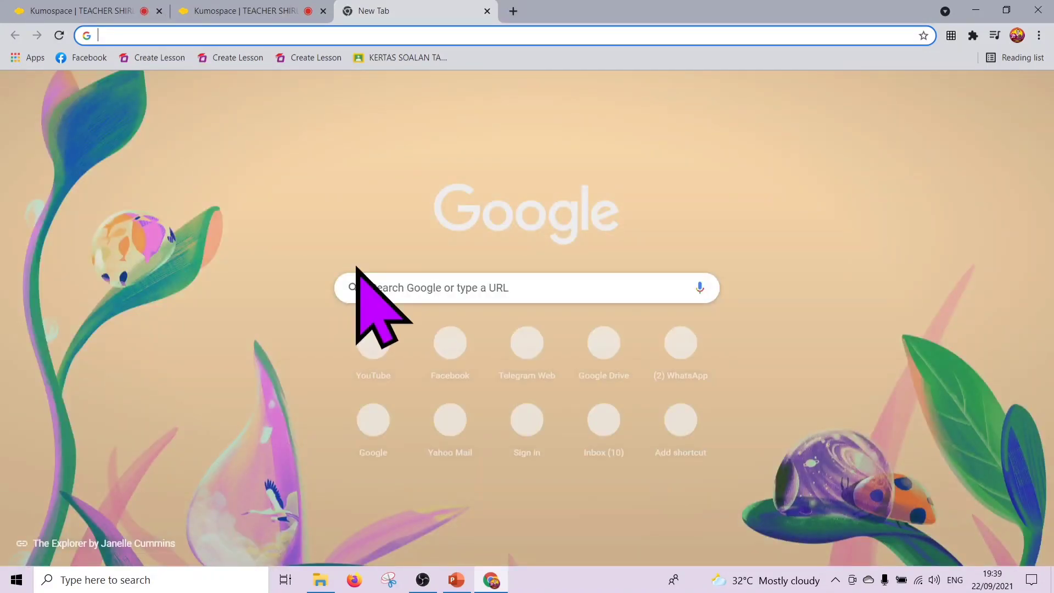
click(362, 356)
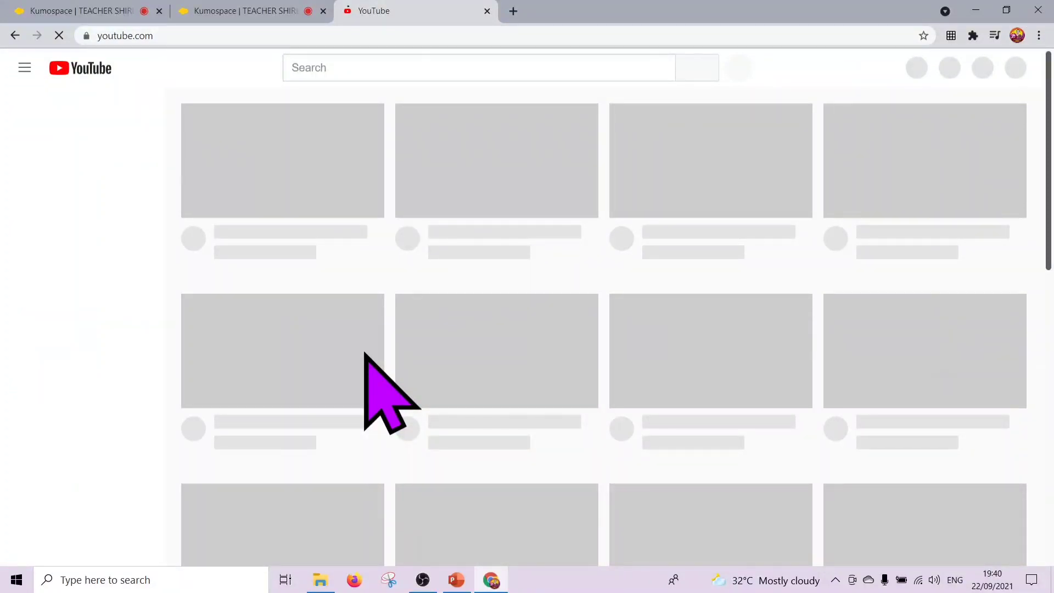
click(1012, 67)
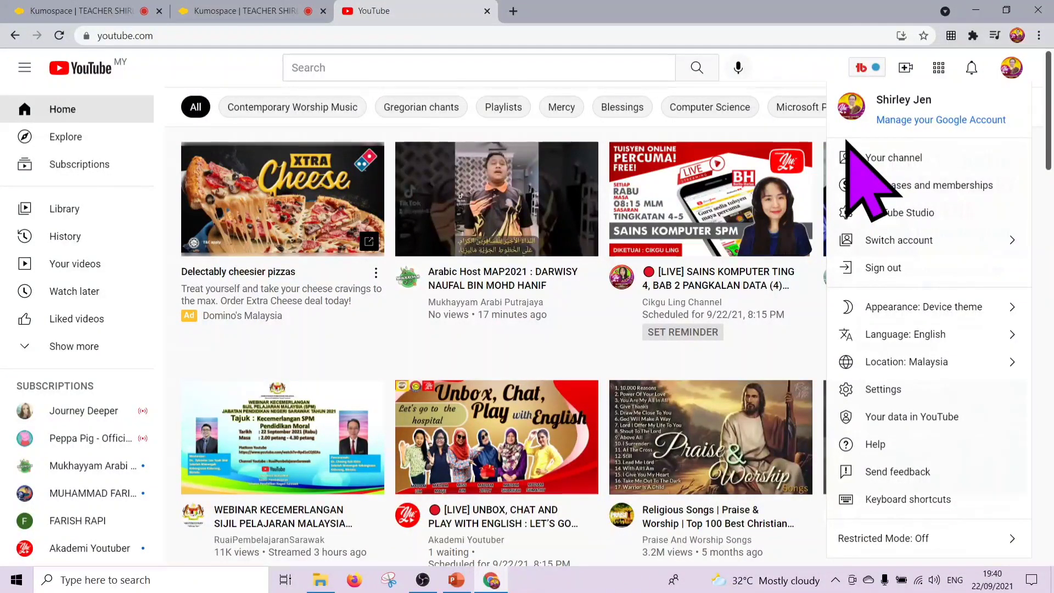
click(439, 67)
text(a ni)
click(412, 106)
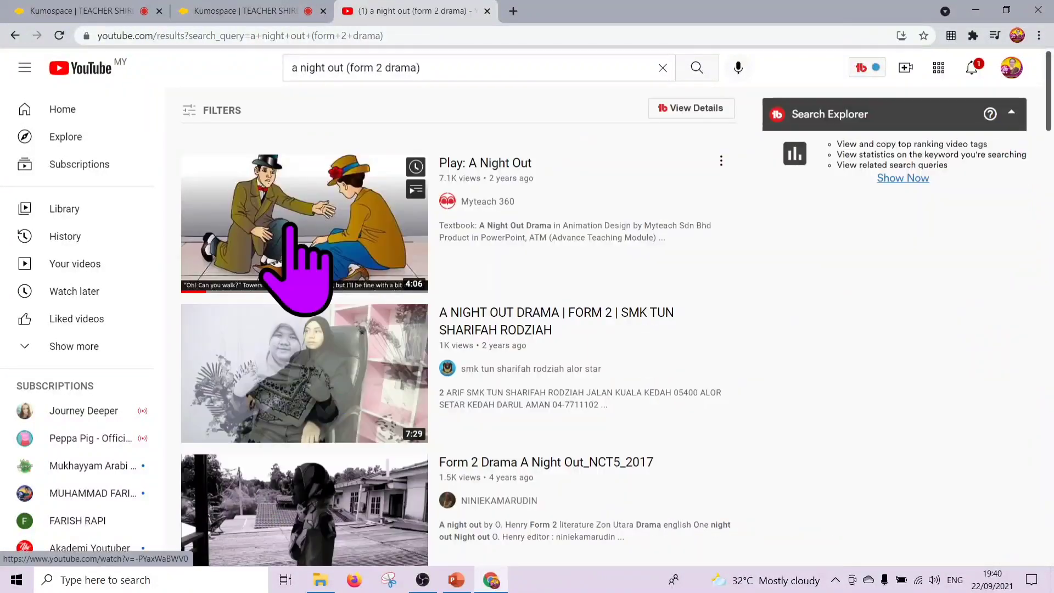
Step: Open the video "Play: A Night Out", pause playback and copy its share link
click(289, 226)
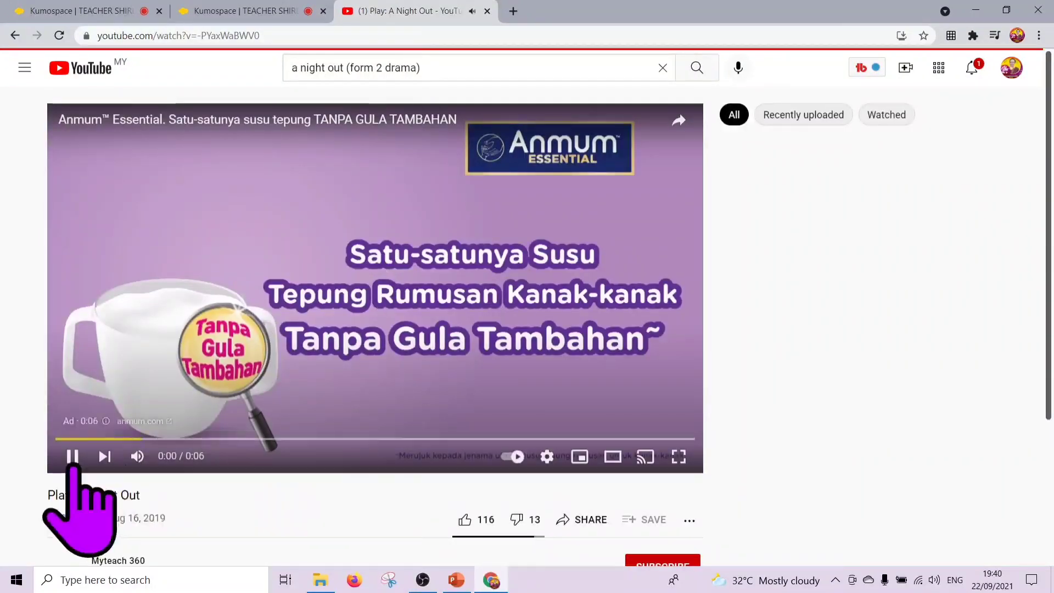
click(73, 461)
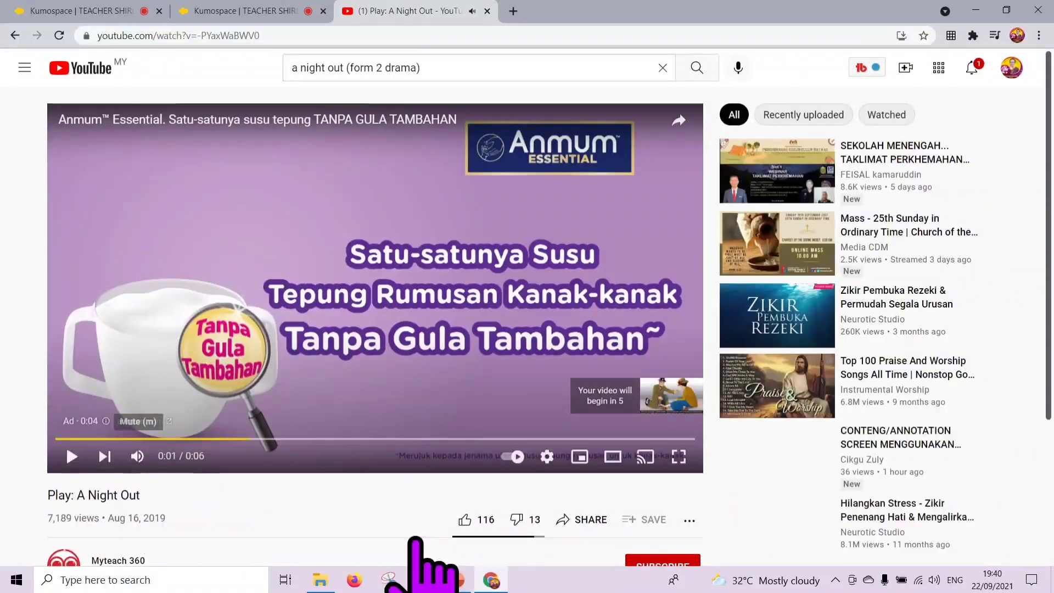
click(552, 526)
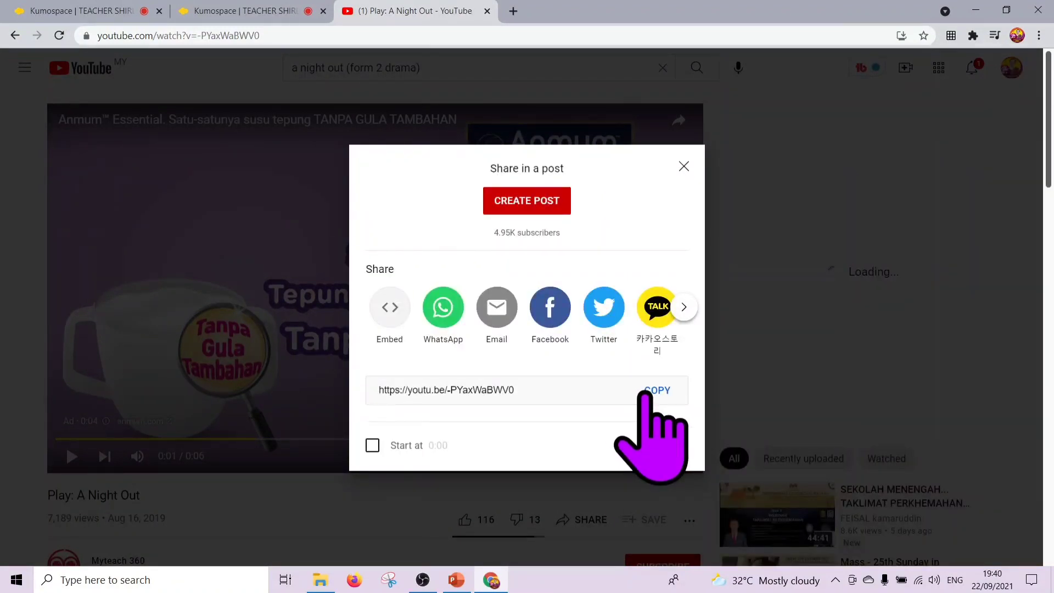
click(664, 394)
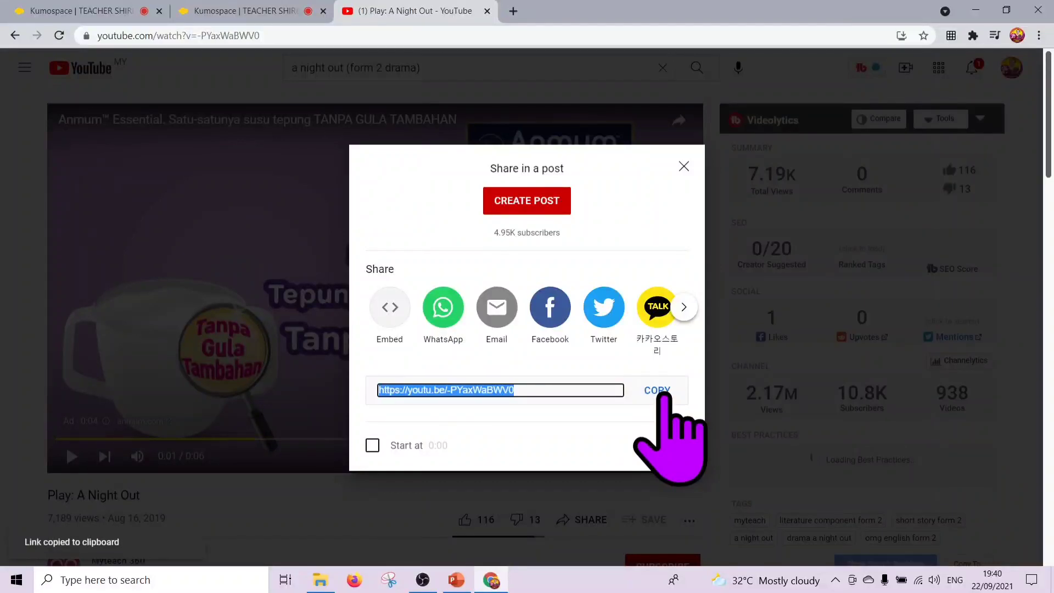
click(663, 394)
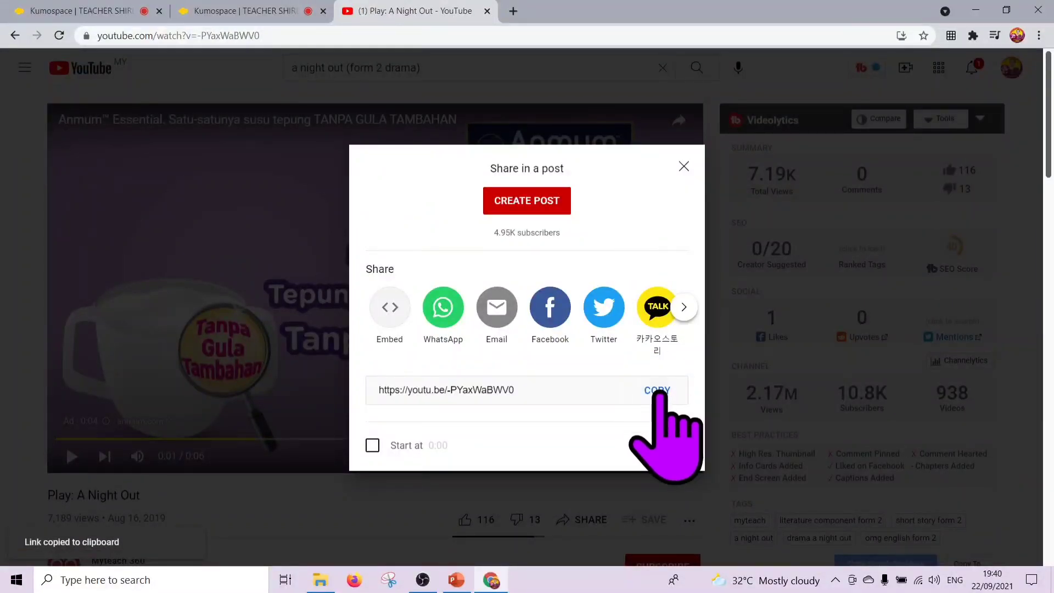
click(662, 394)
click(684, 166)
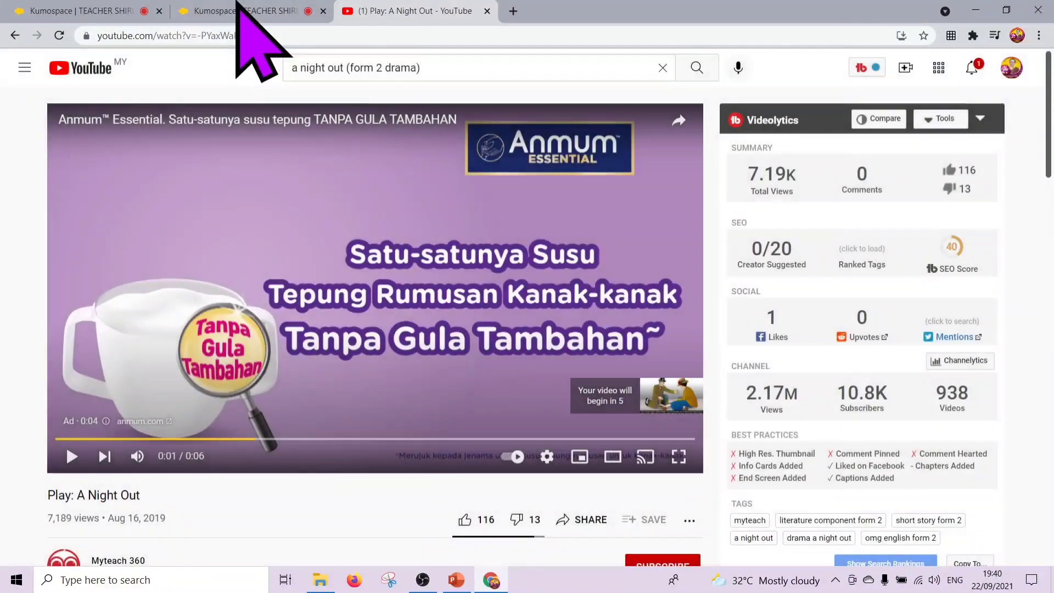
click(237, 4)
click(404, 207)
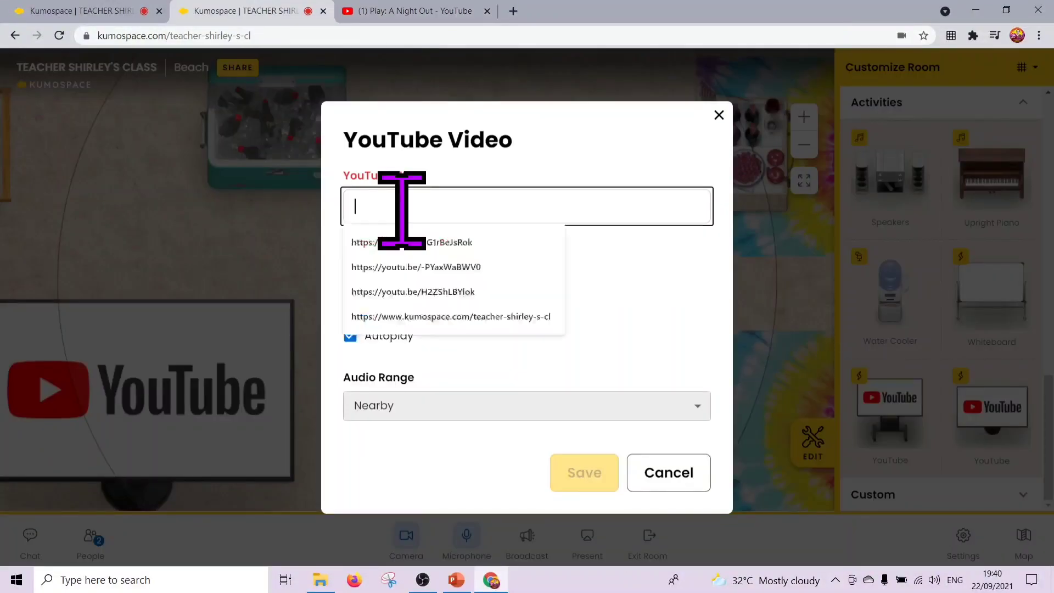
key(Down)
key(Down)
key(Return)
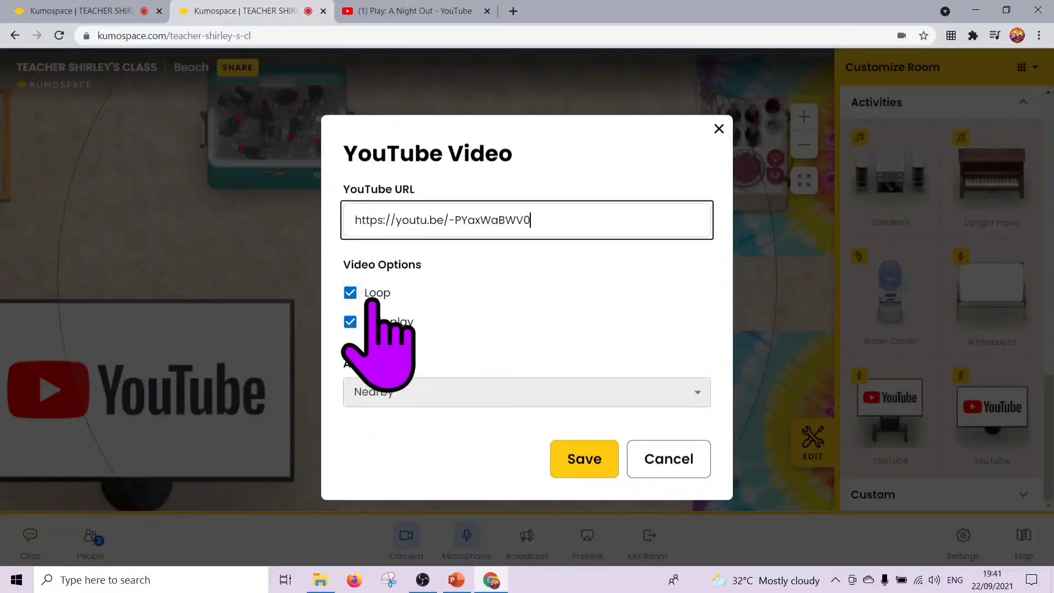
Step: Turn off Loop for the video, choose the Nearby audio range and save the settings
click(376, 300)
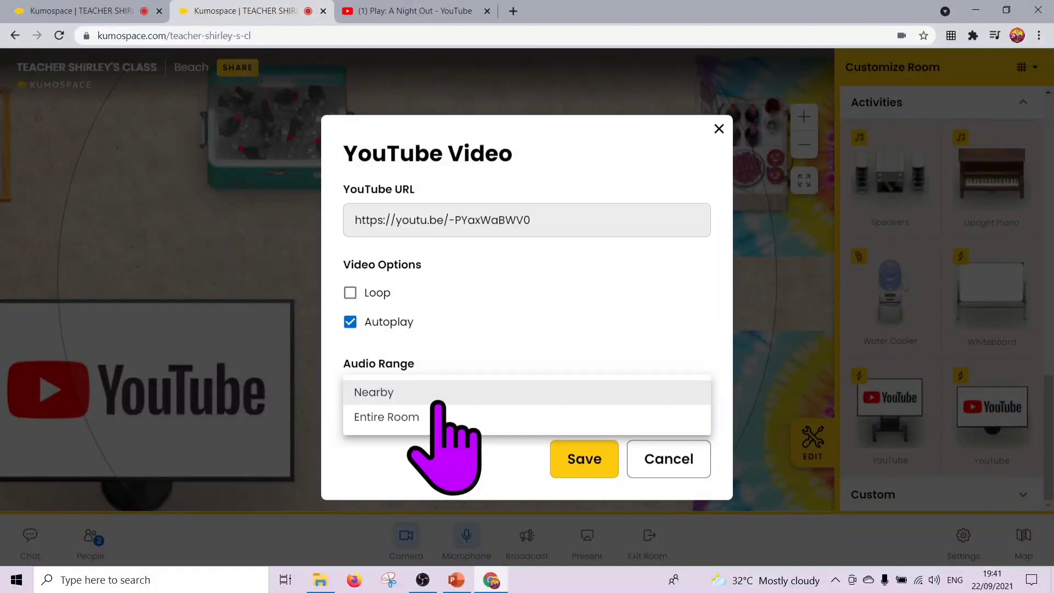
click(438, 398)
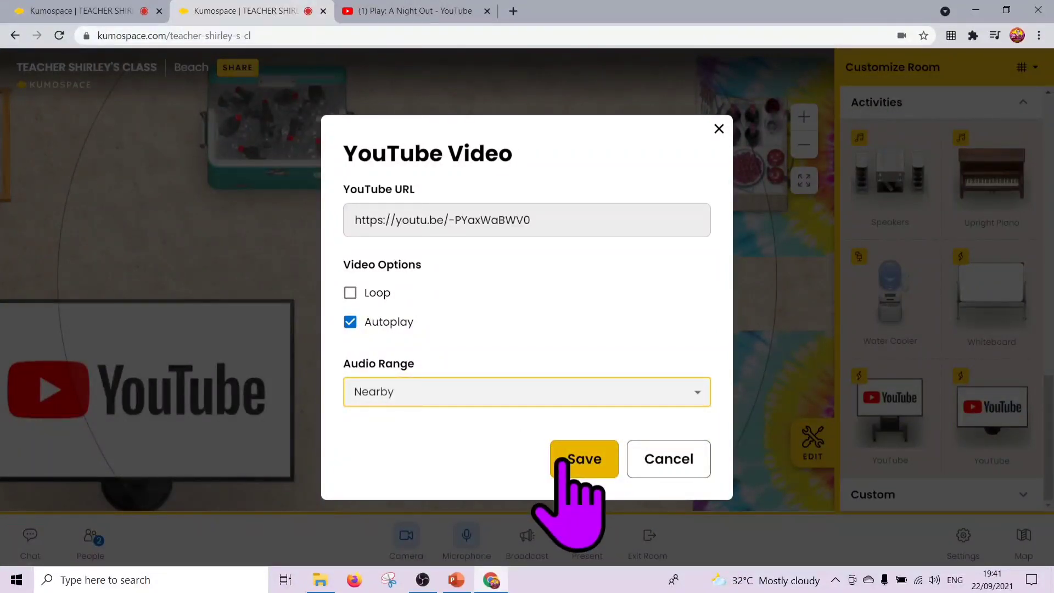
click(564, 460)
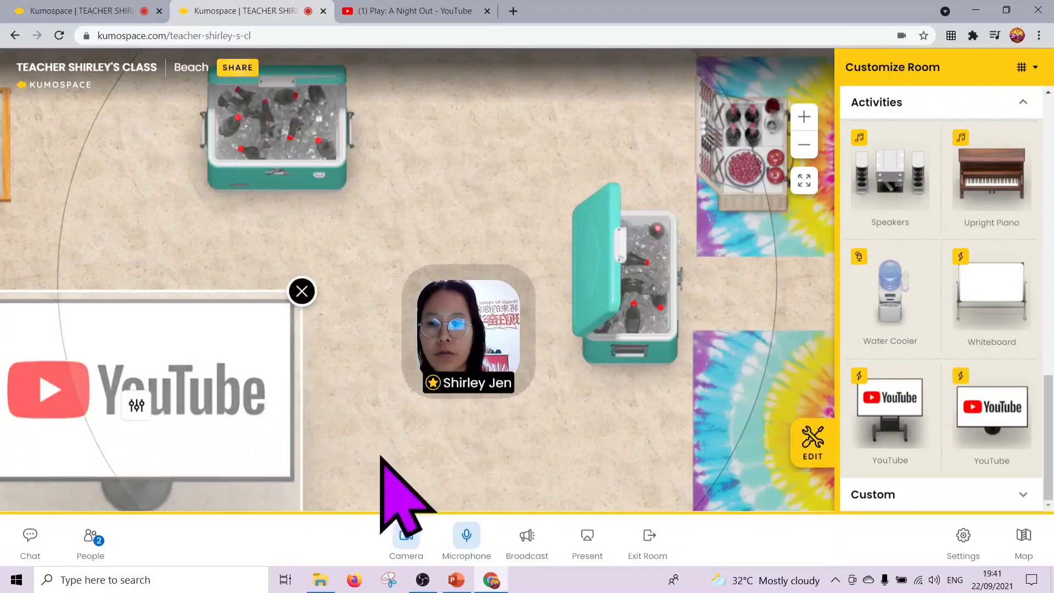
Step: Check the YouTube screen's place on the Beach map and switch from Beach to the Classroom room
key(Down)
key(Right)
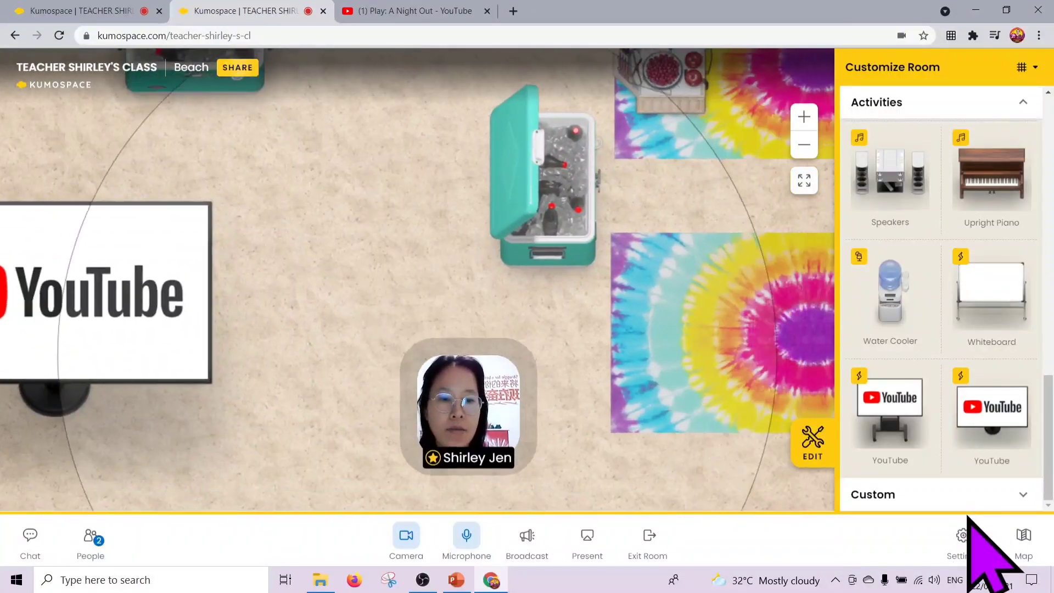
click(1021, 543)
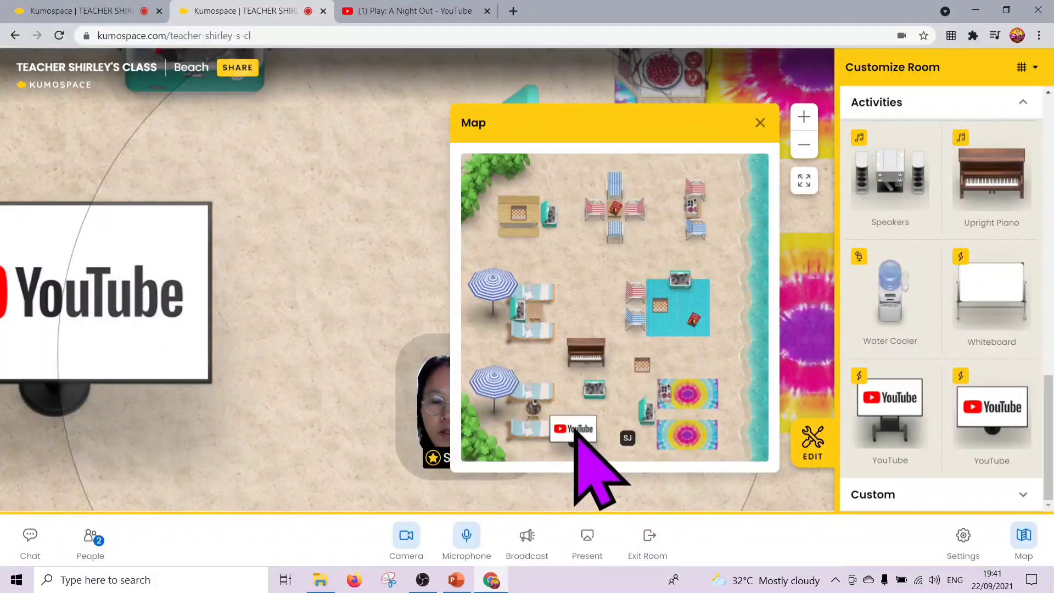
click(648, 552)
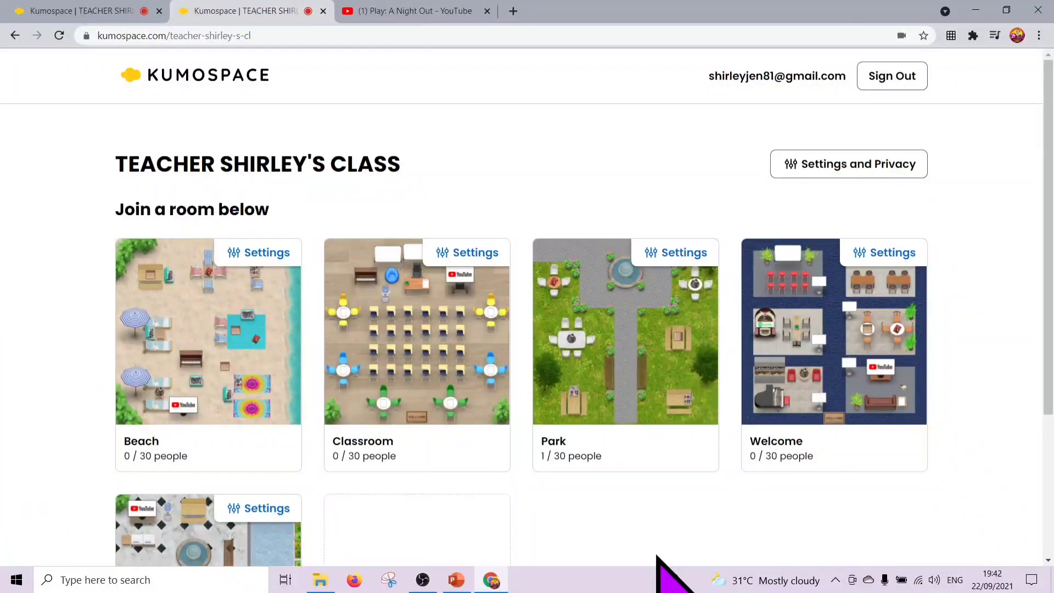
click(413, 324)
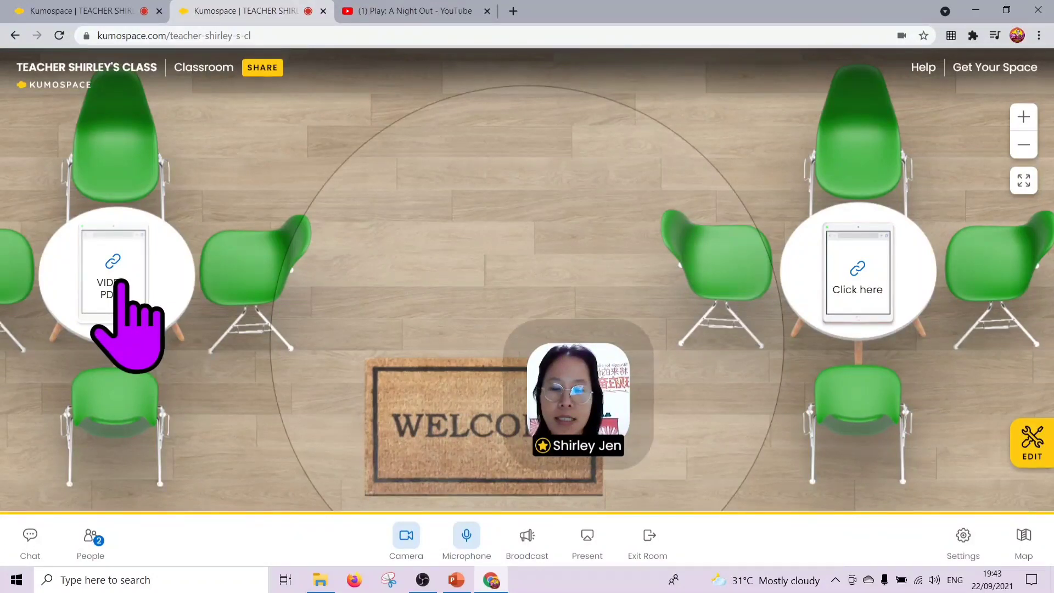
Step: Open the VIDEO PDPR link on the green table's tablet, pause the video and return to the Classroom
click(122, 285)
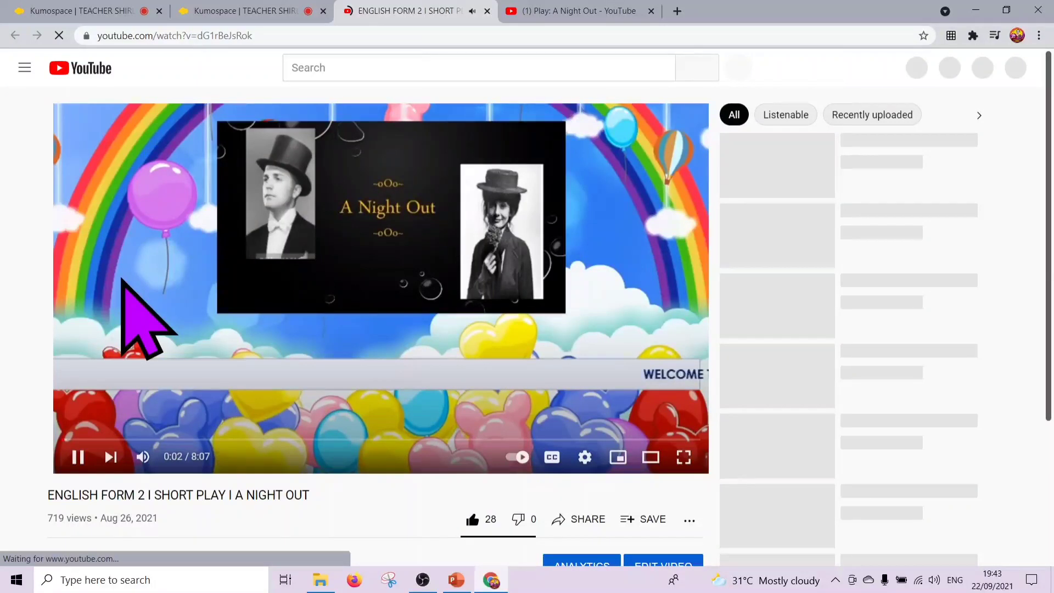
click(236, 5)
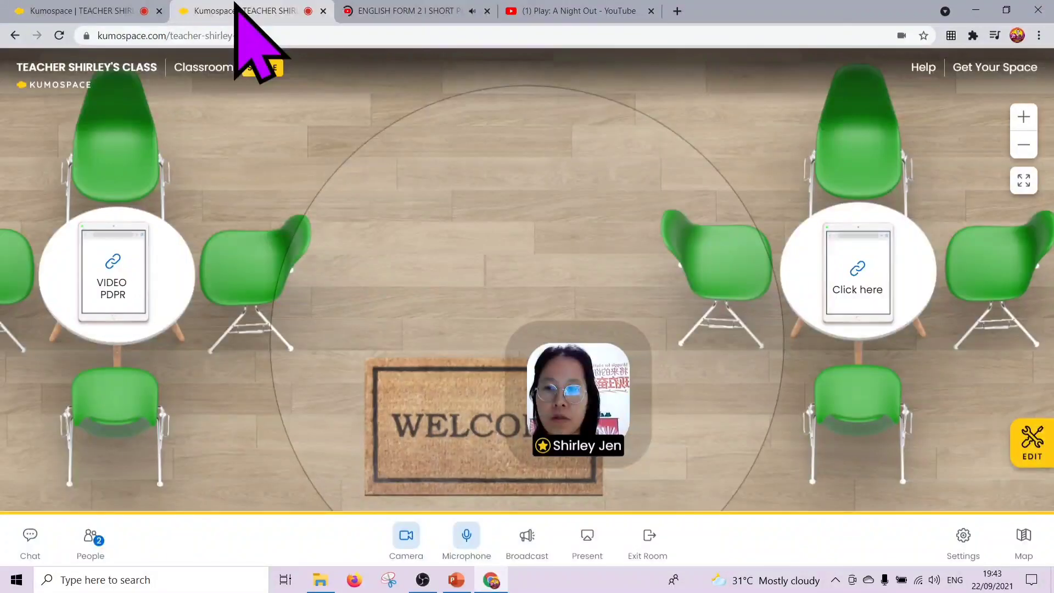
click(404, 7)
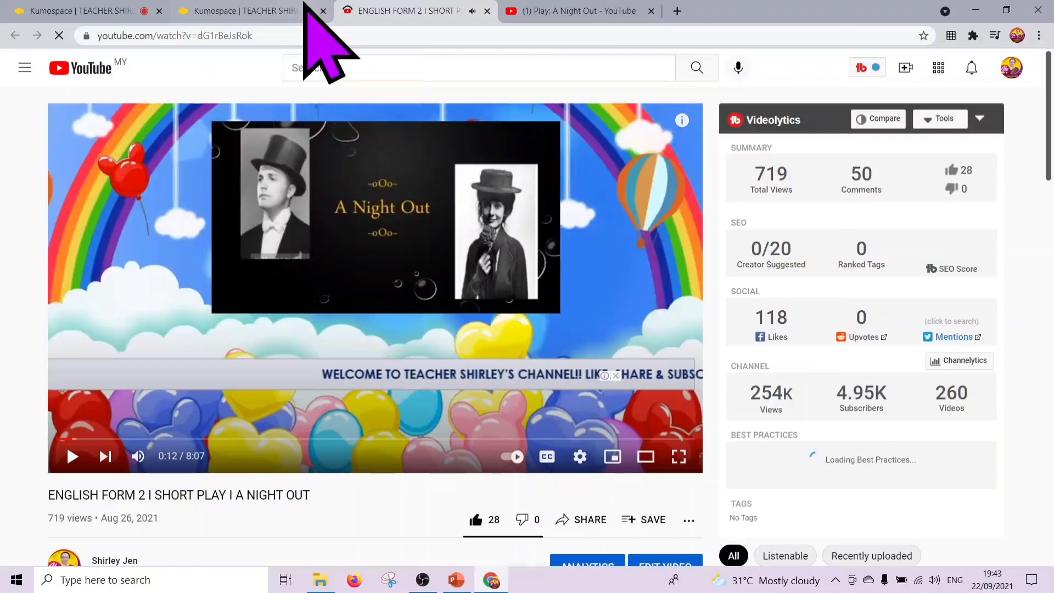
click(306, 5)
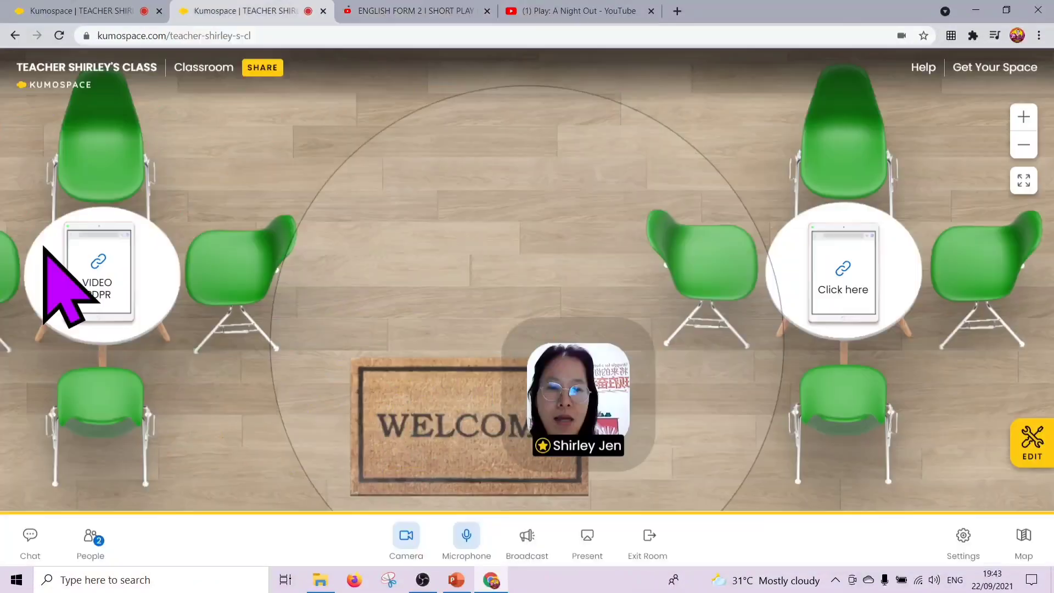
Step: Move the avatar to the green table right of the welcome mat, open its "Click here" link and return to the Classroom
key(Right)
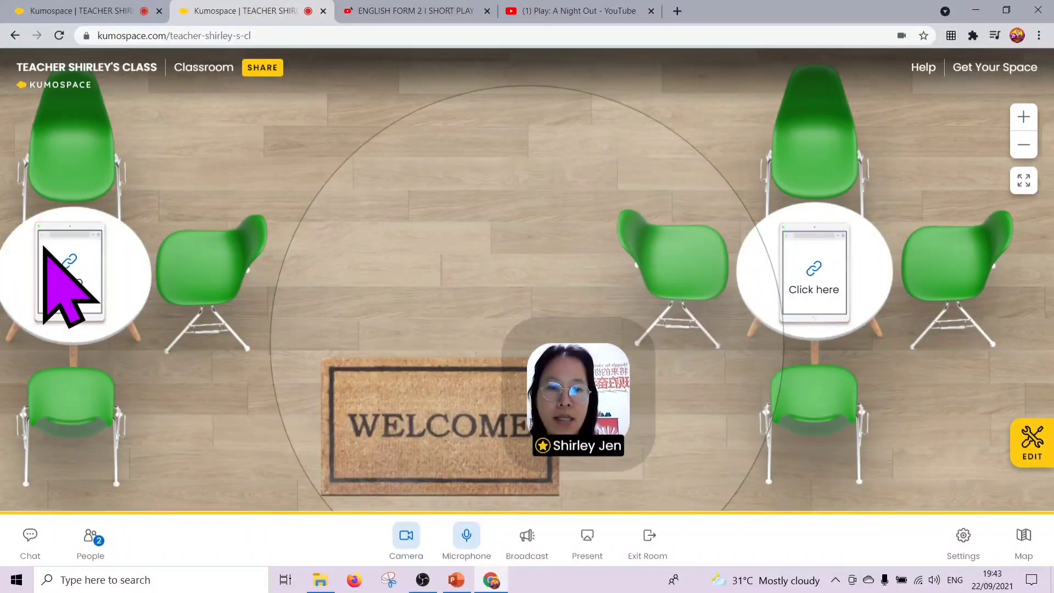
key(Right)
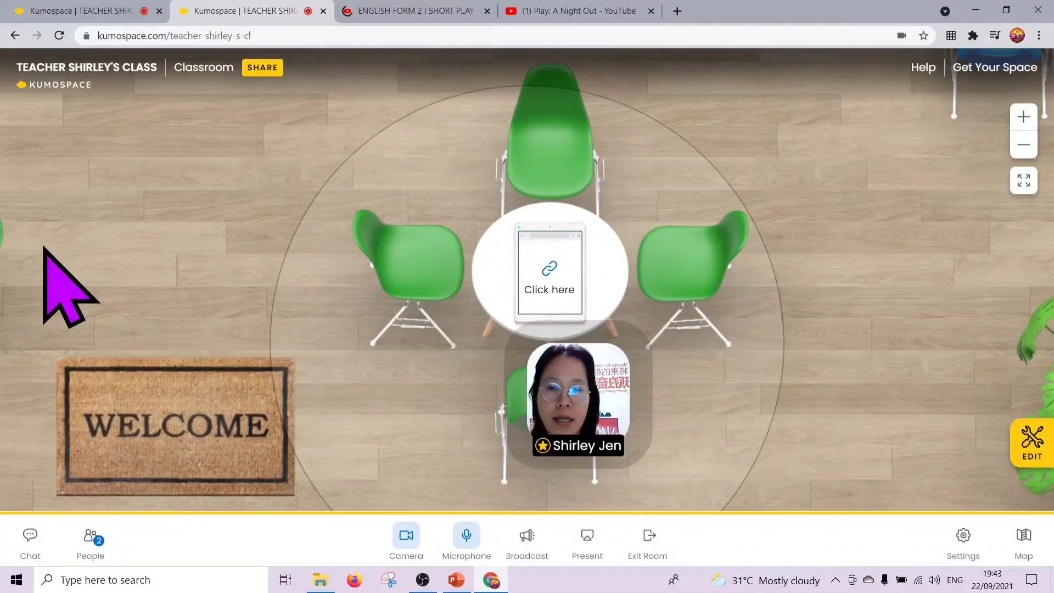
key(Up)
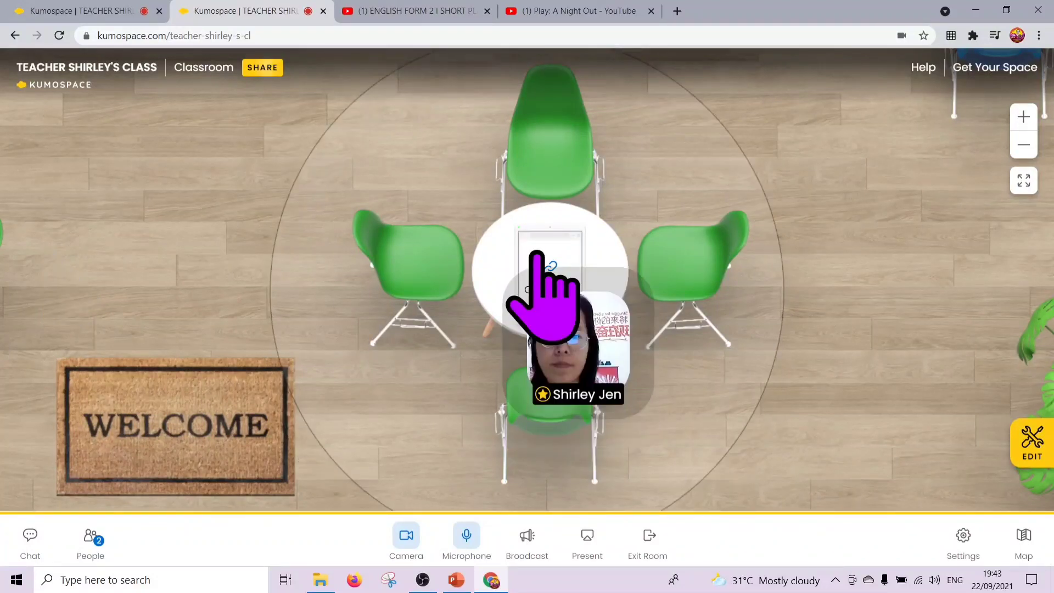
click(537, 254)
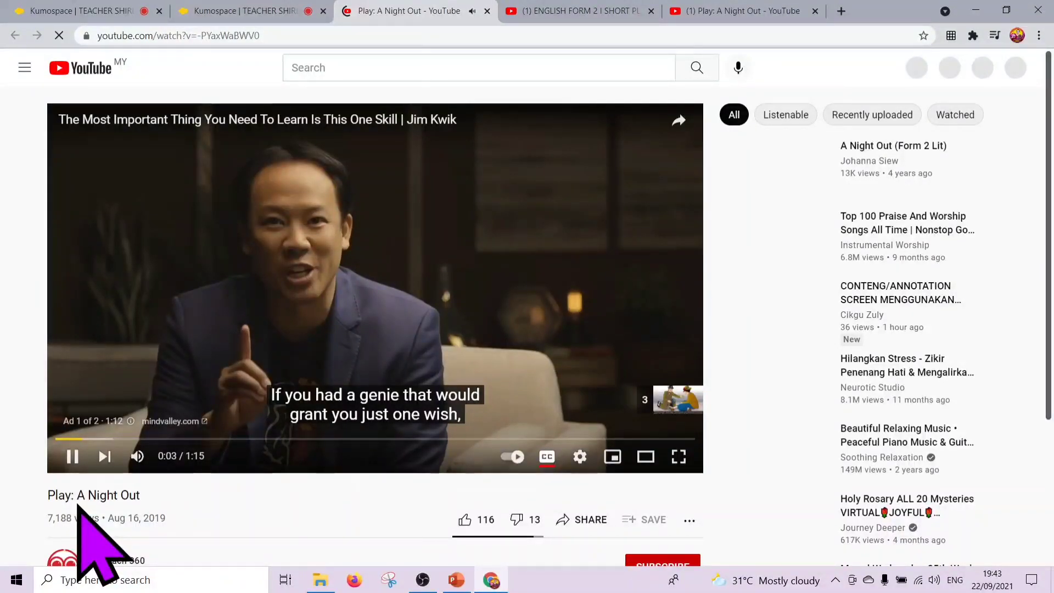
key(ctrl+shift+Tab)
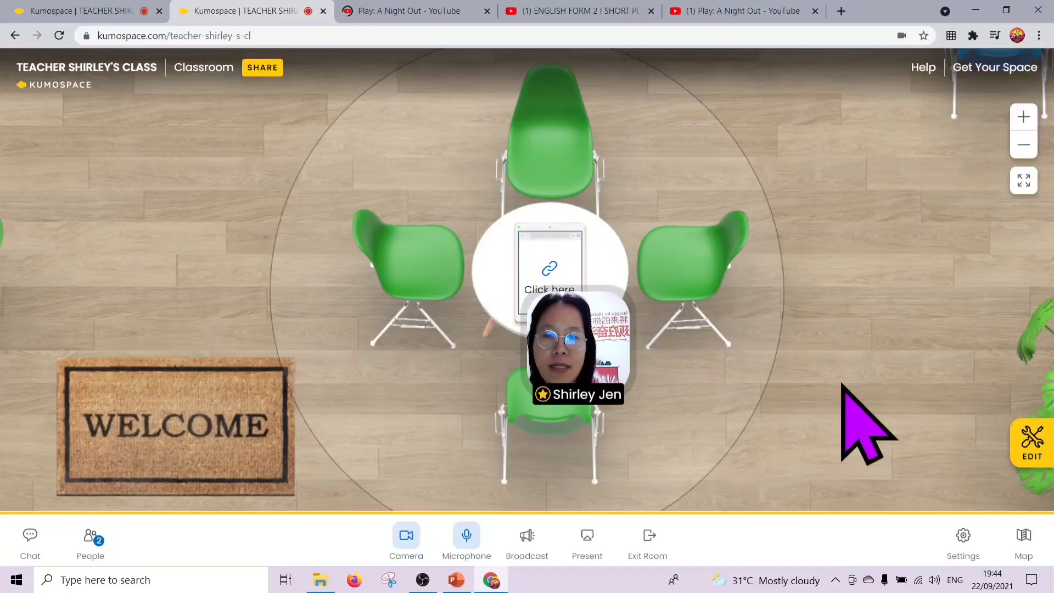
Step: Move the avatar up among the student desks and examine the Classroom's layout on the map
key(Up)
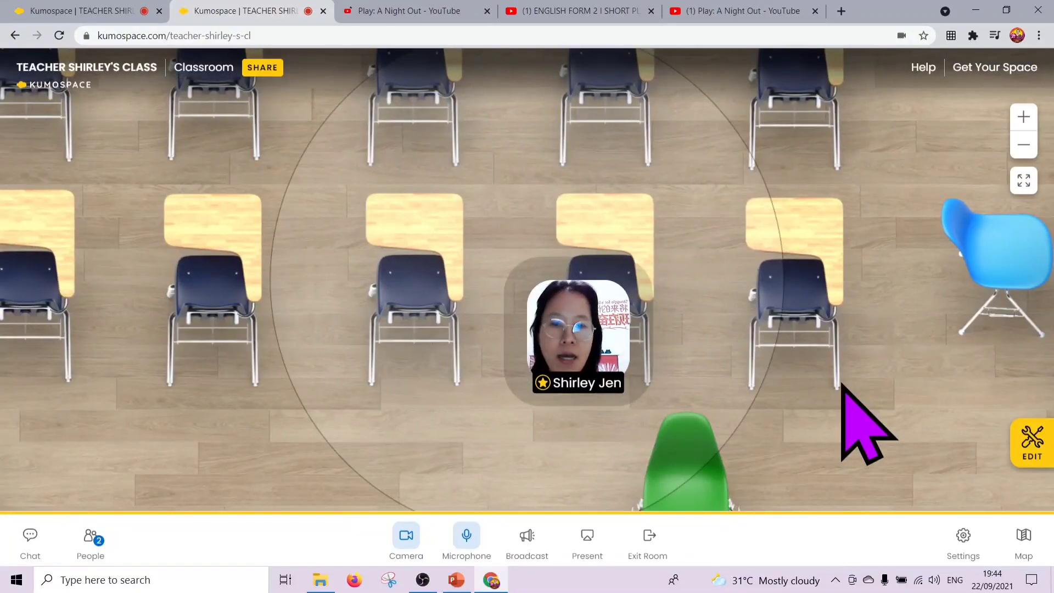
key(Left)
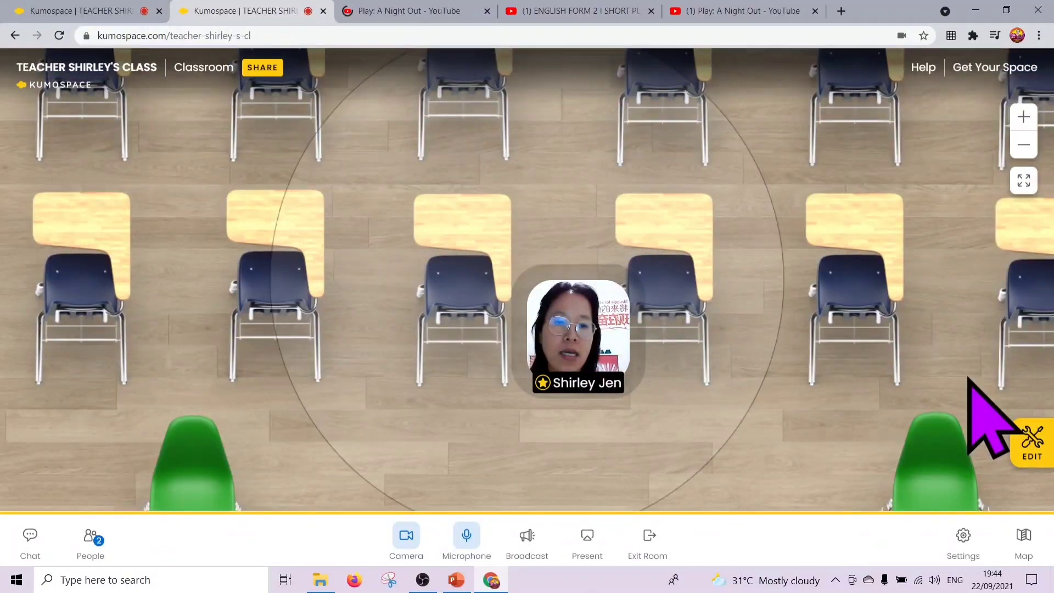
click(1021, 550)
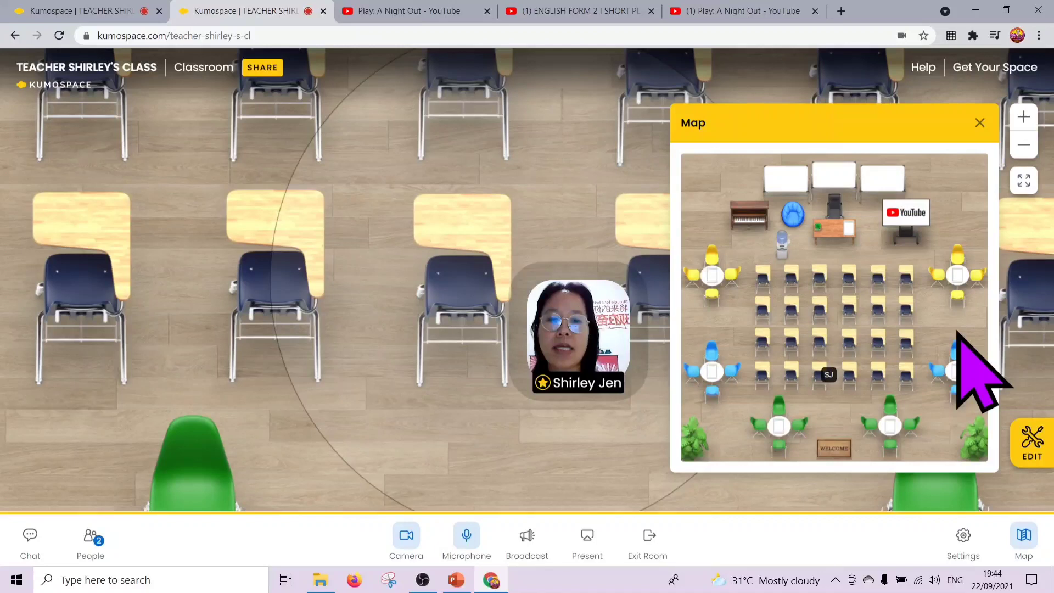
Step: Close the map, switch the Classroom to edit mode and clear the URL of the green table's "Click here" tablet link
key(Escape)
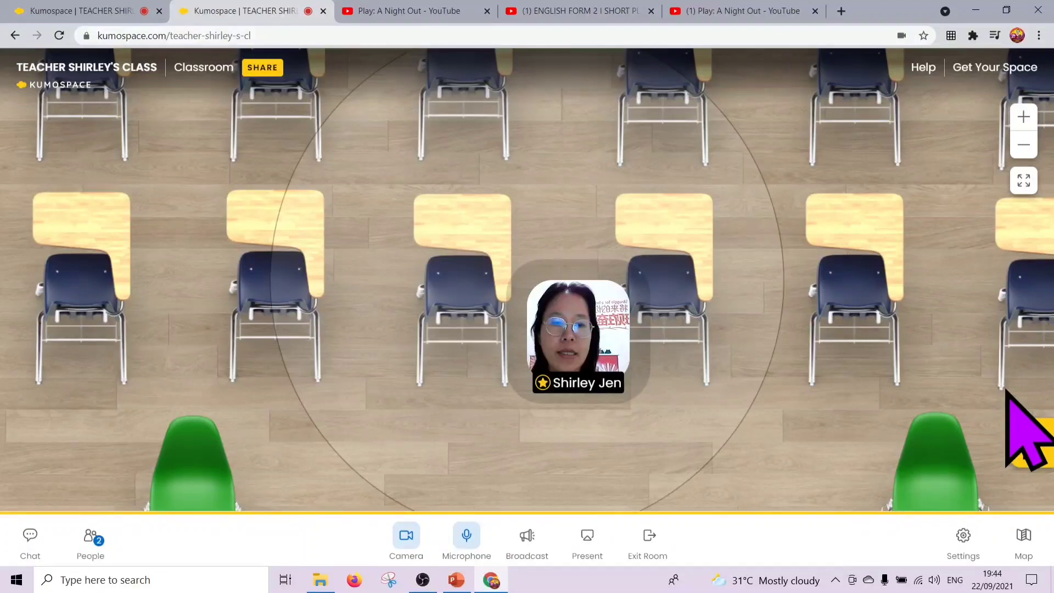
click(1026, 431)
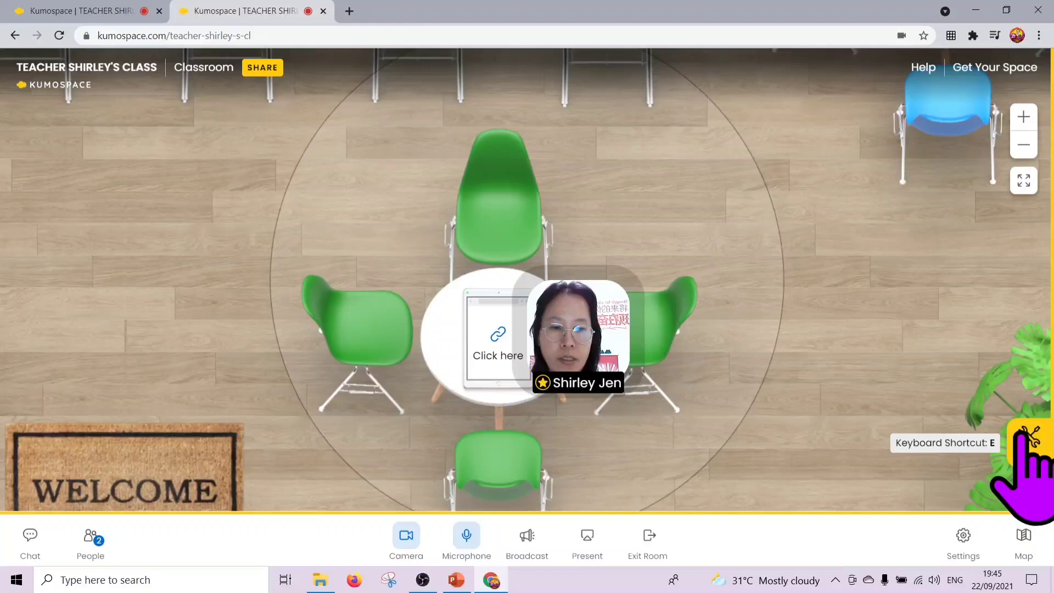
click(1026, 437)
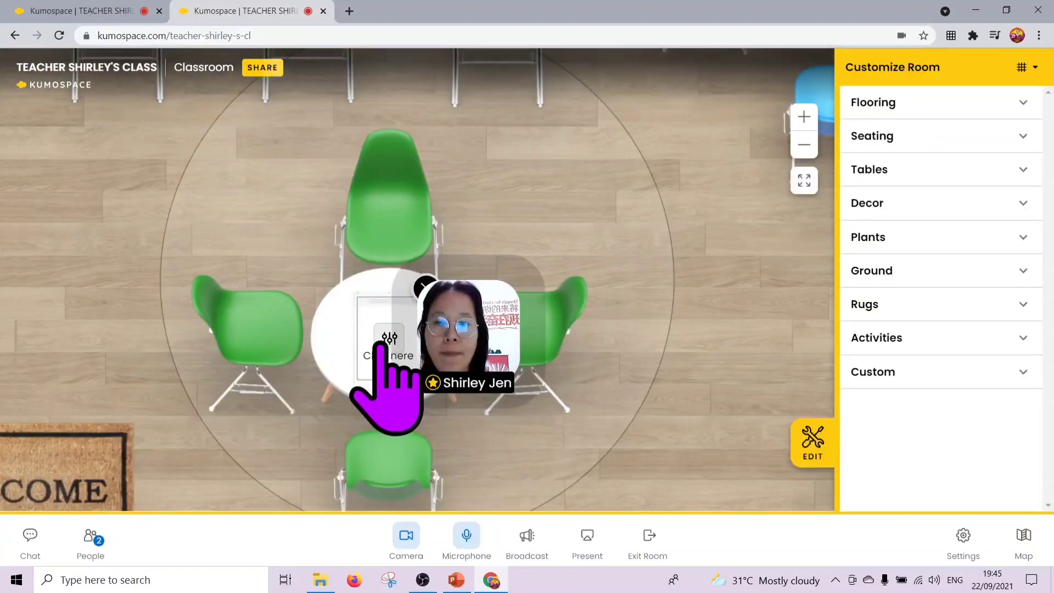
click(387, 339)
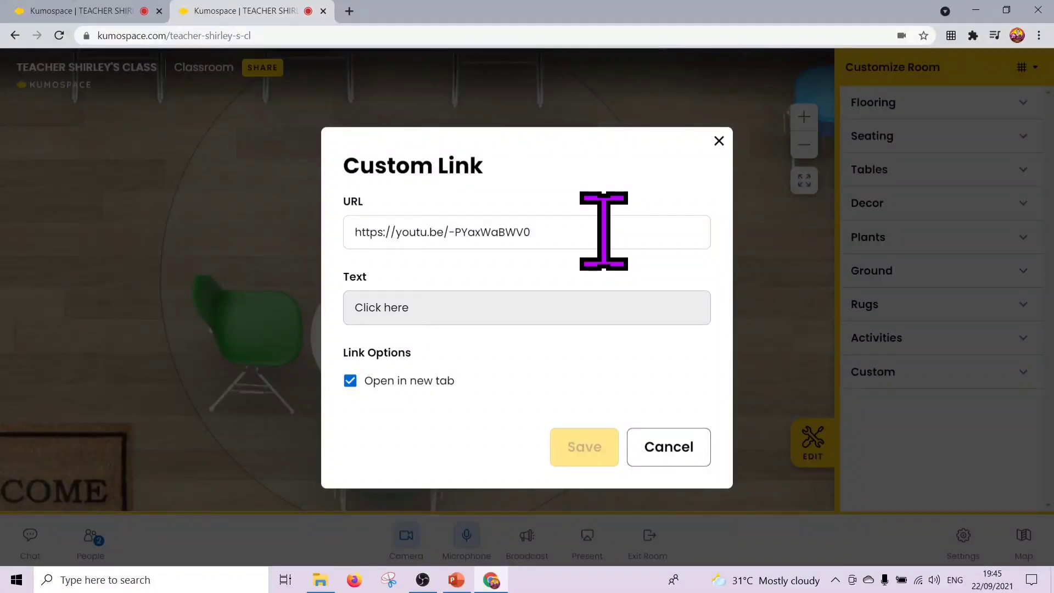
triple_click(604, 232)
key(BackSpace)
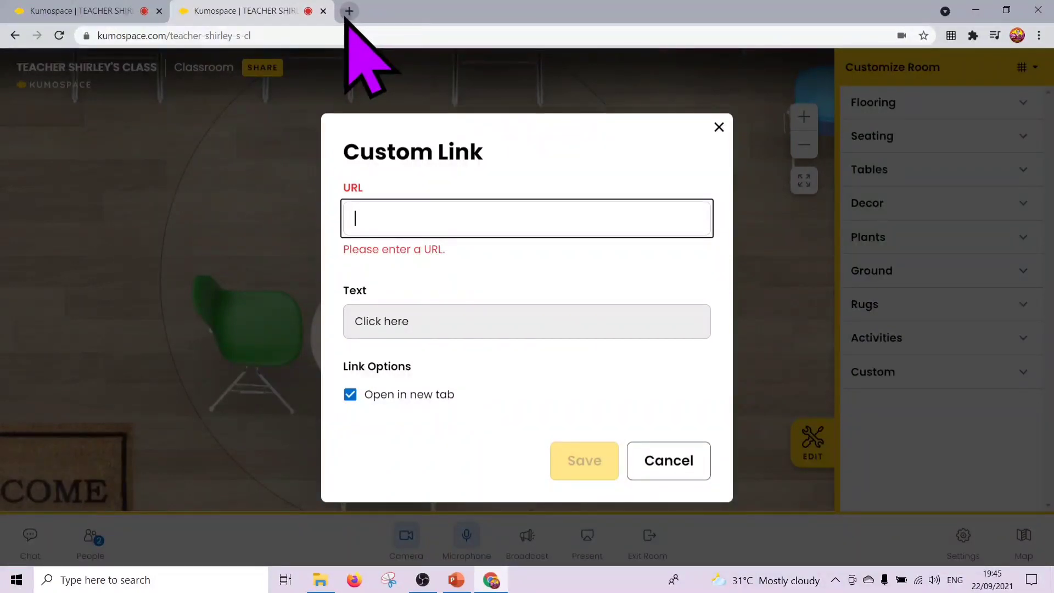
Step: Open YouTube in a new browser tab and search for "google form"
click(349, 12)
click(384, 352)
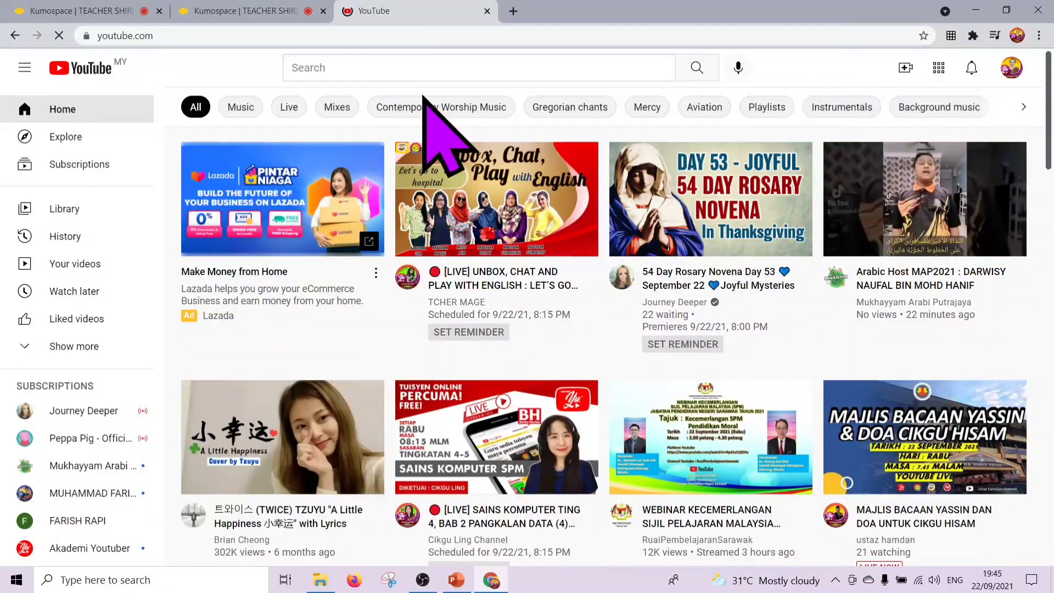
text(goog)
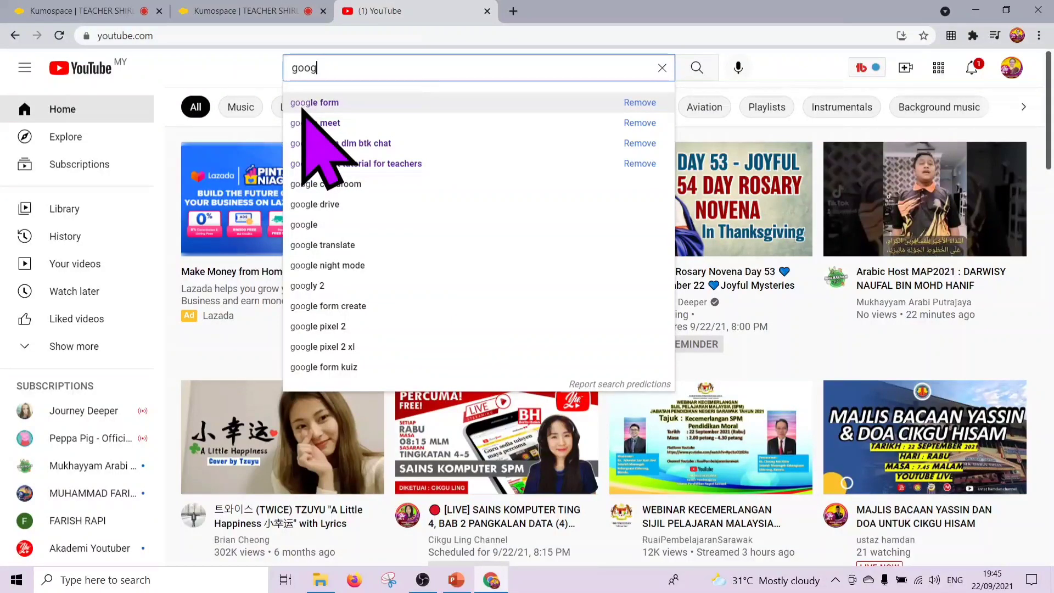
click(302, 104)
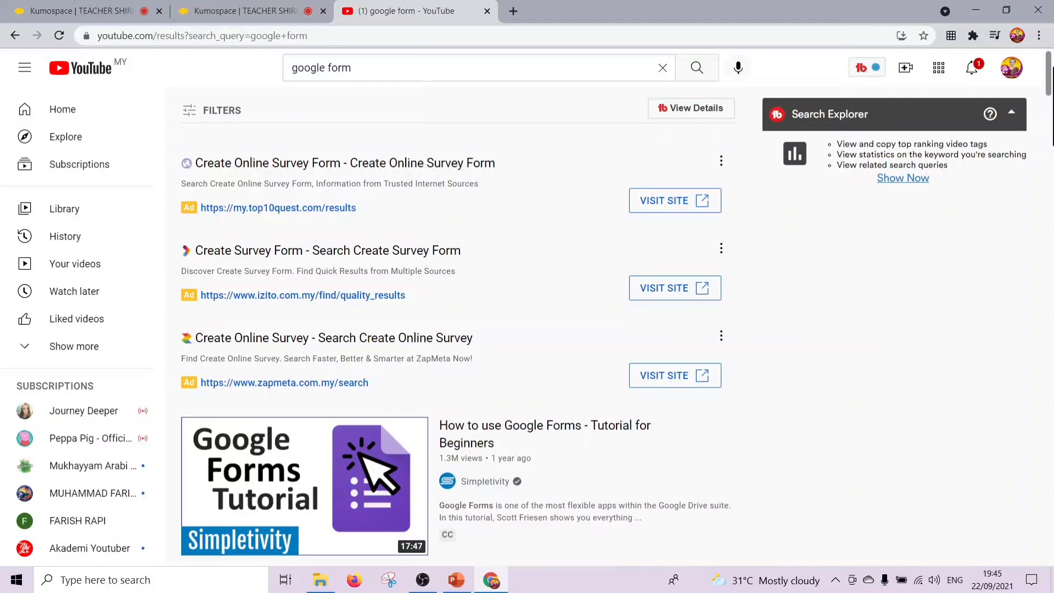
Step: Open the video "Cara Mudah Buat Soalan Guna Google Form", copy its share link and close YouTube
scroll(444, 120, down, 7)
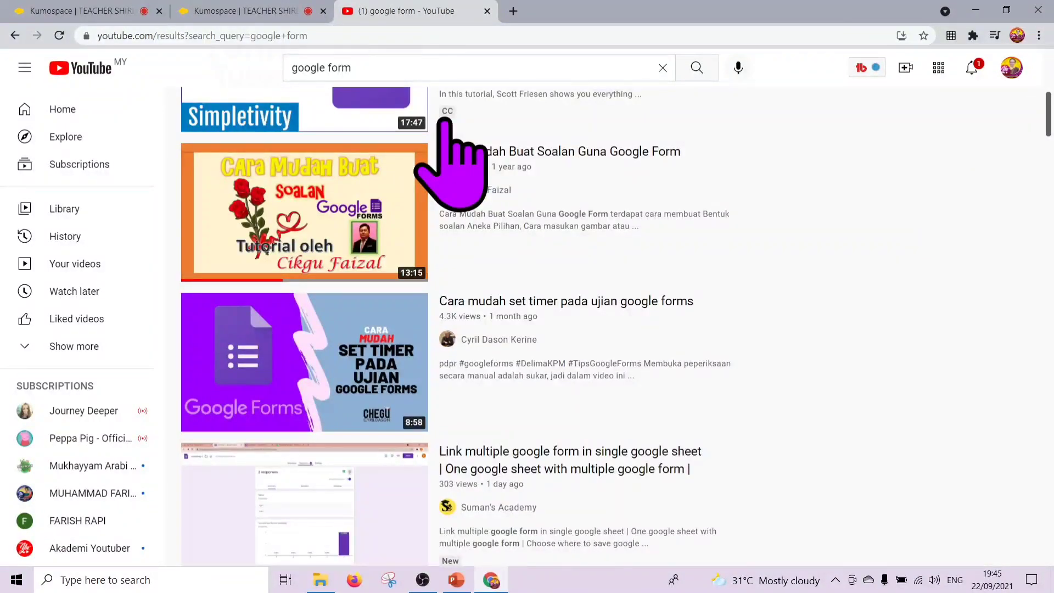
click(722, 149)
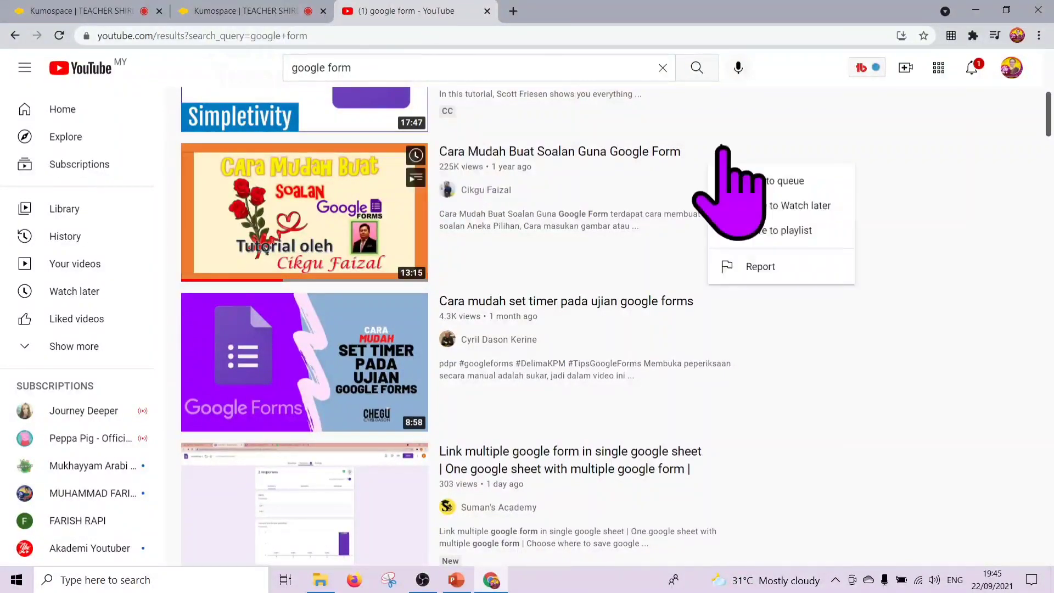
click(391, 198)
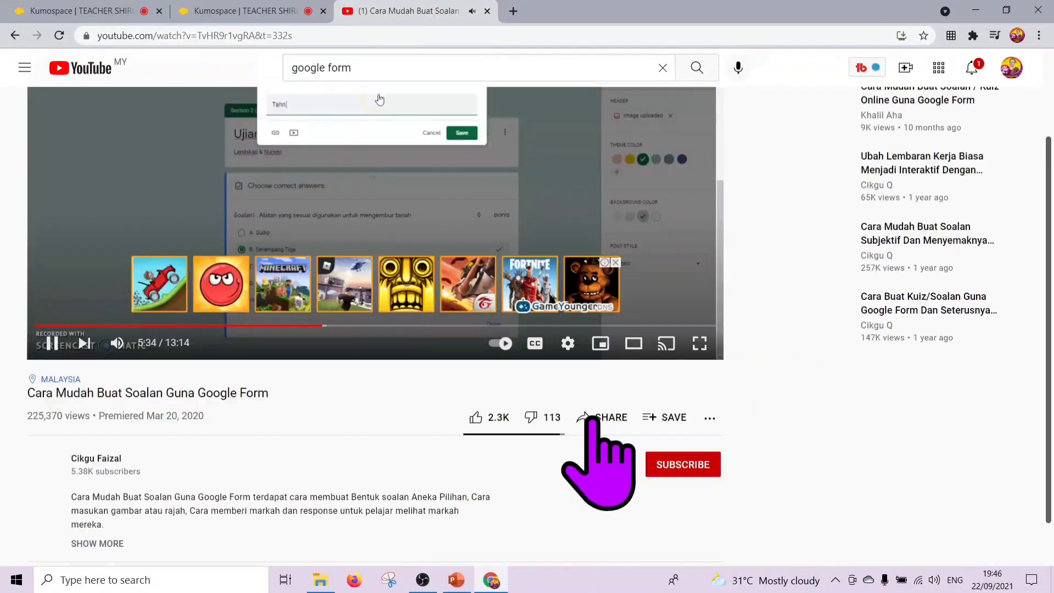
click(589, 418)
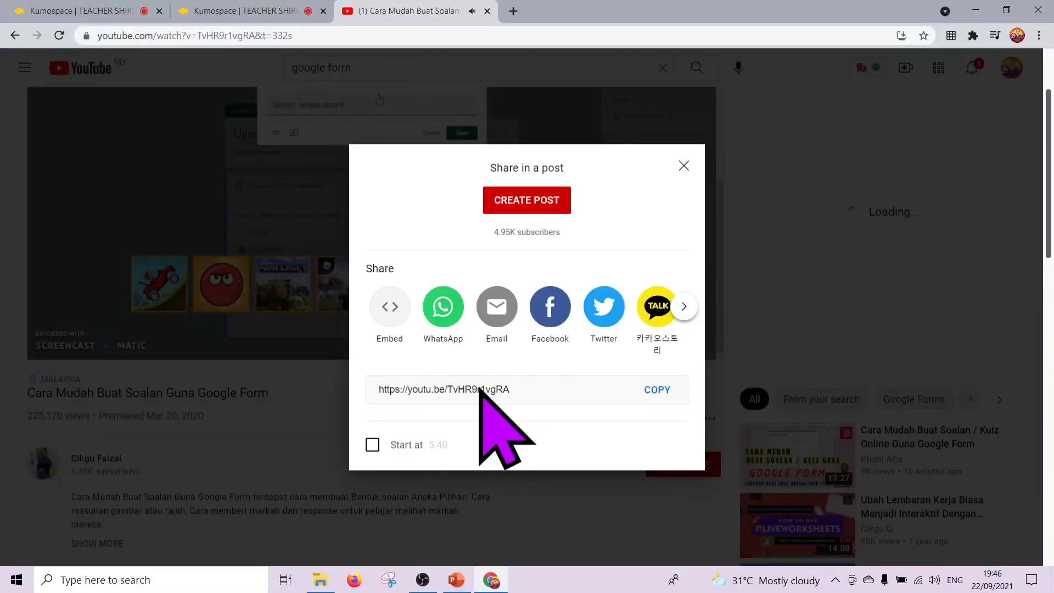
click(658, 395)
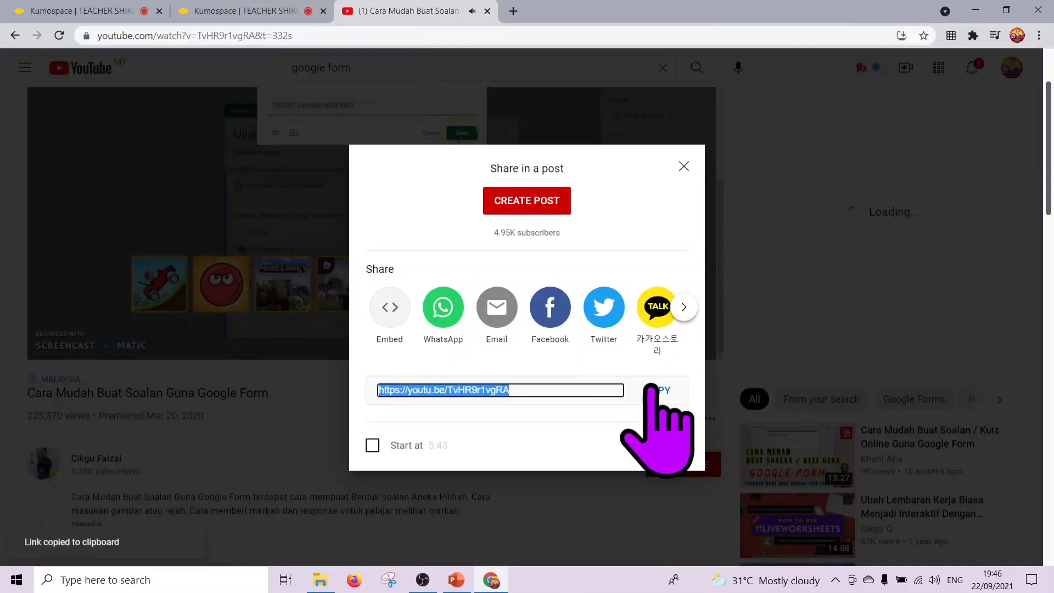
click(684, 166)
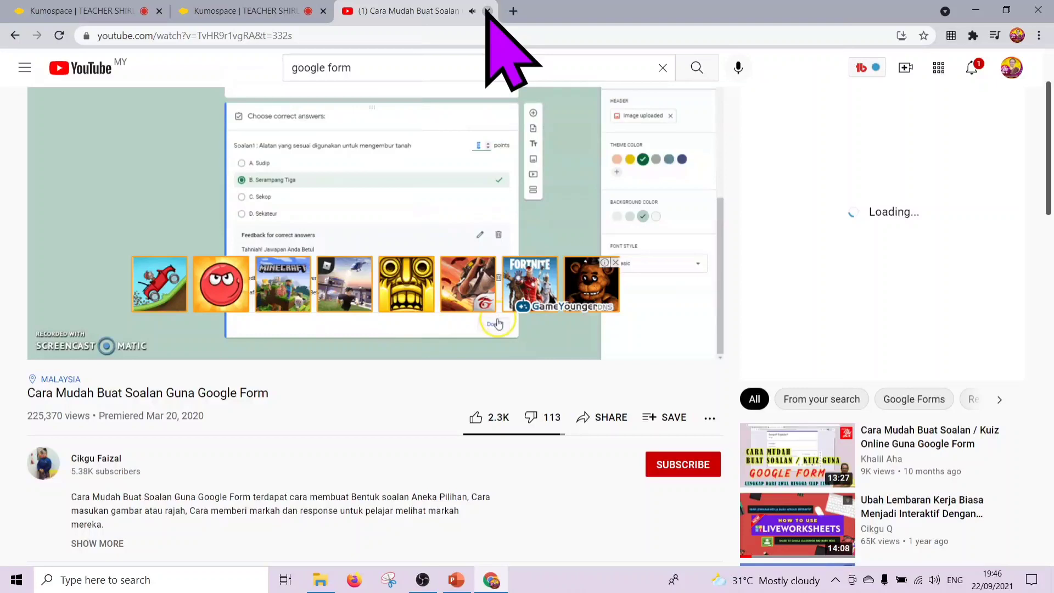
click(487, 11)
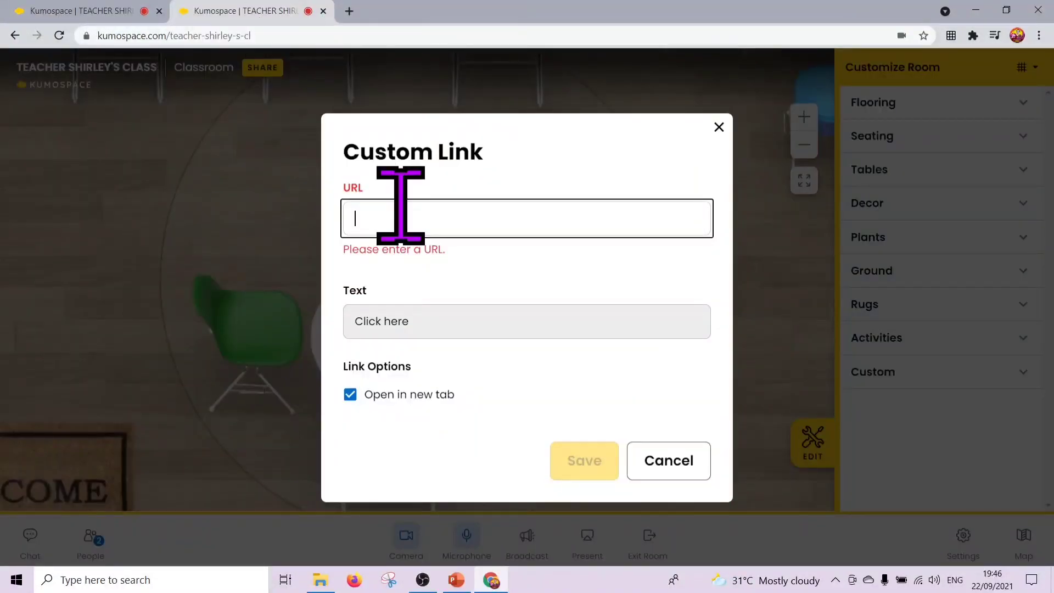
key(ctrl+v)
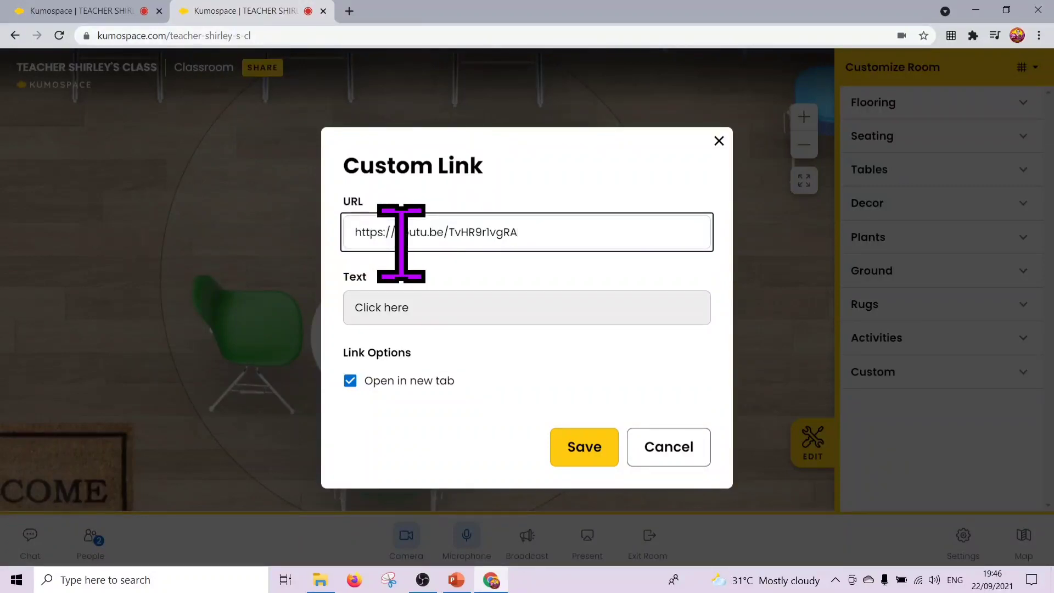
click(426, 307)
key(BackSpace)
key(BackSpace)
key(BackSpace)
key(BackSpace)
key(BackSpace)
key(BackSpace)
key(BackSpace)
key(BackSpace)
key(BackSpace)
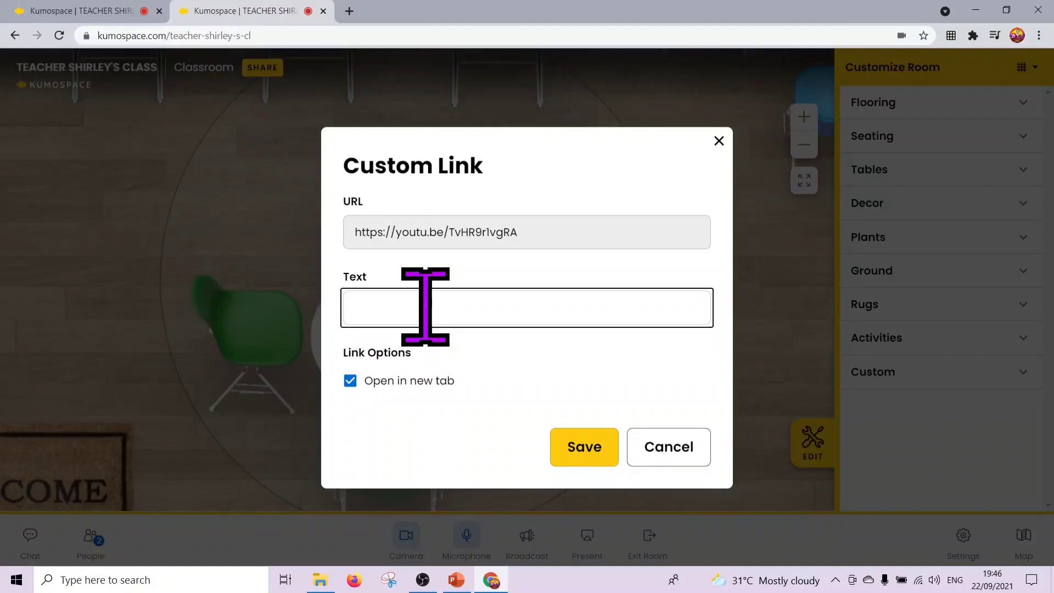
key(Caps_Lock)
text(GOOGLE FORM)
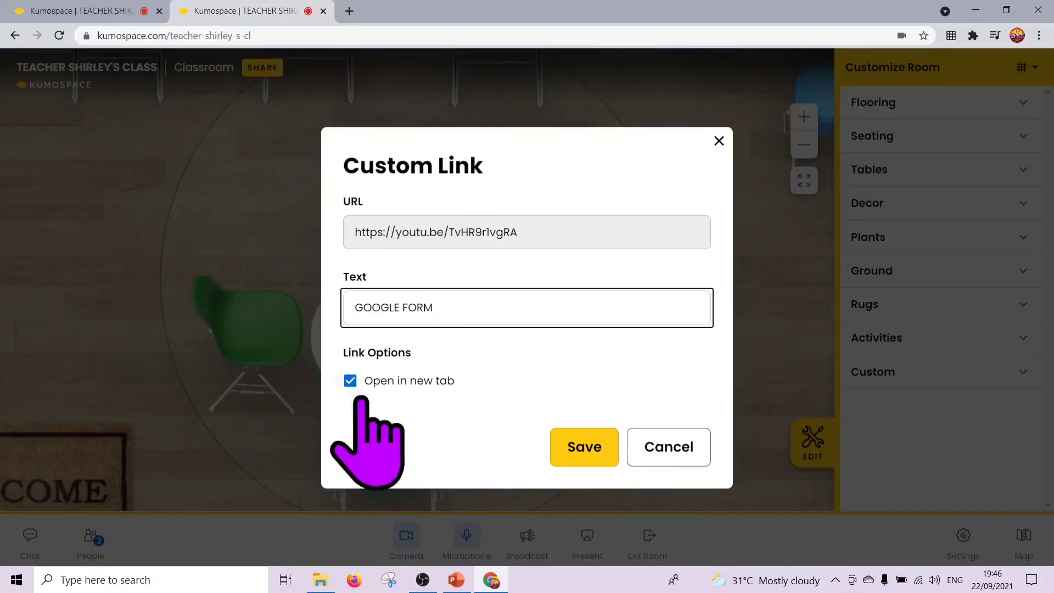
click(592, 463)
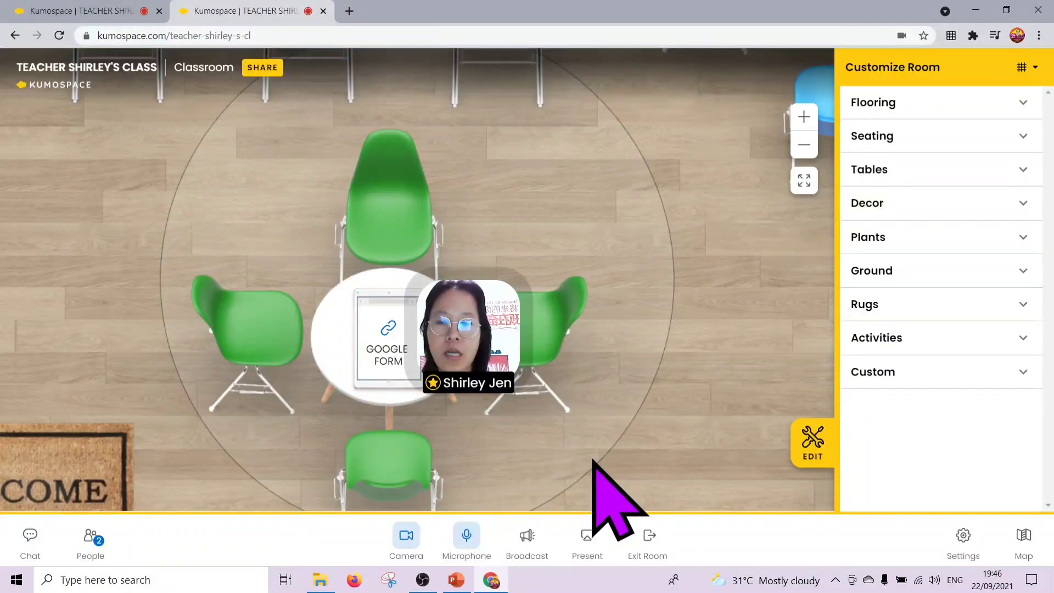
Step: Reopen the GOOGLE FORM tablet's link settings, highlight the URL to check it and close the settings
mouse_move(388, 353)
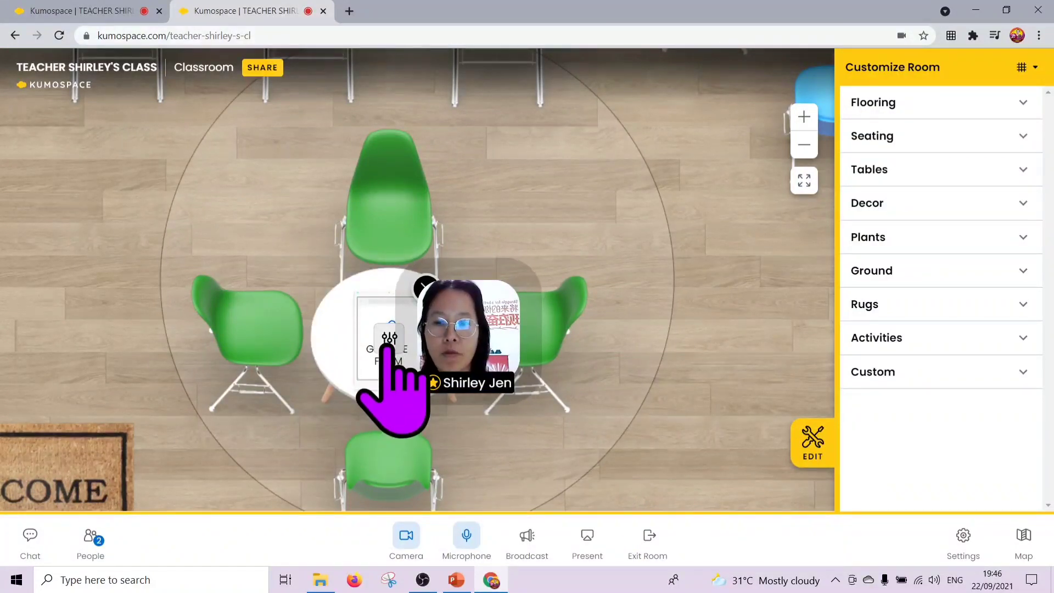
click(389, 338)
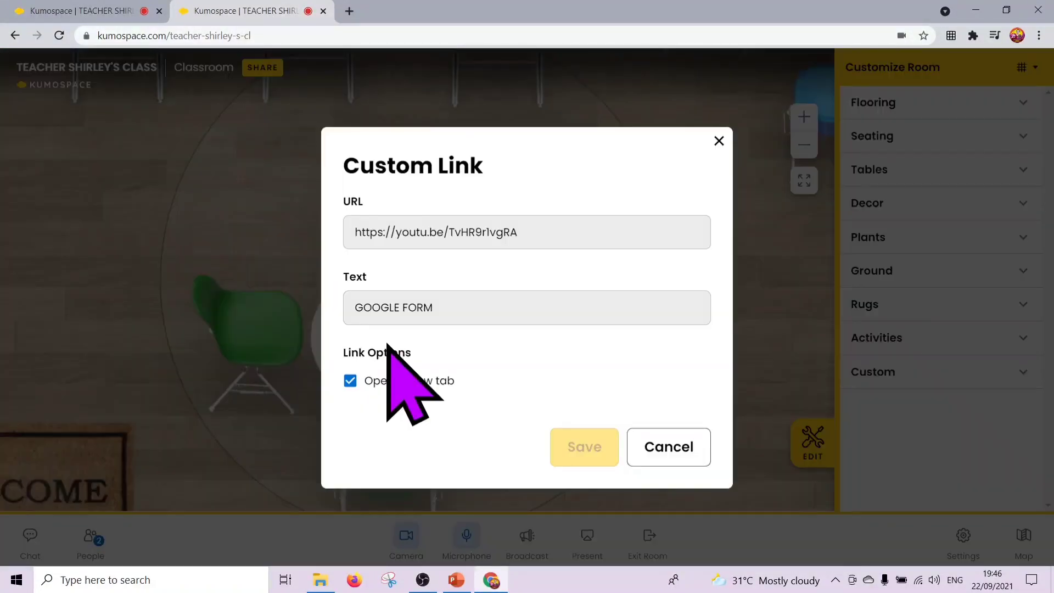
click(570, 220)
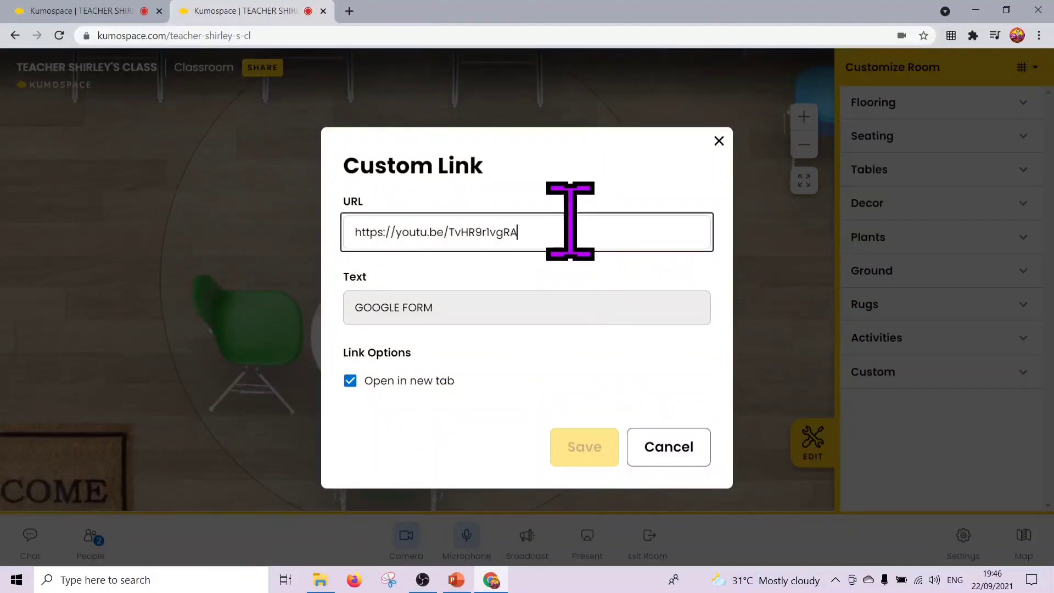
drag(570, 219, 282, 306)
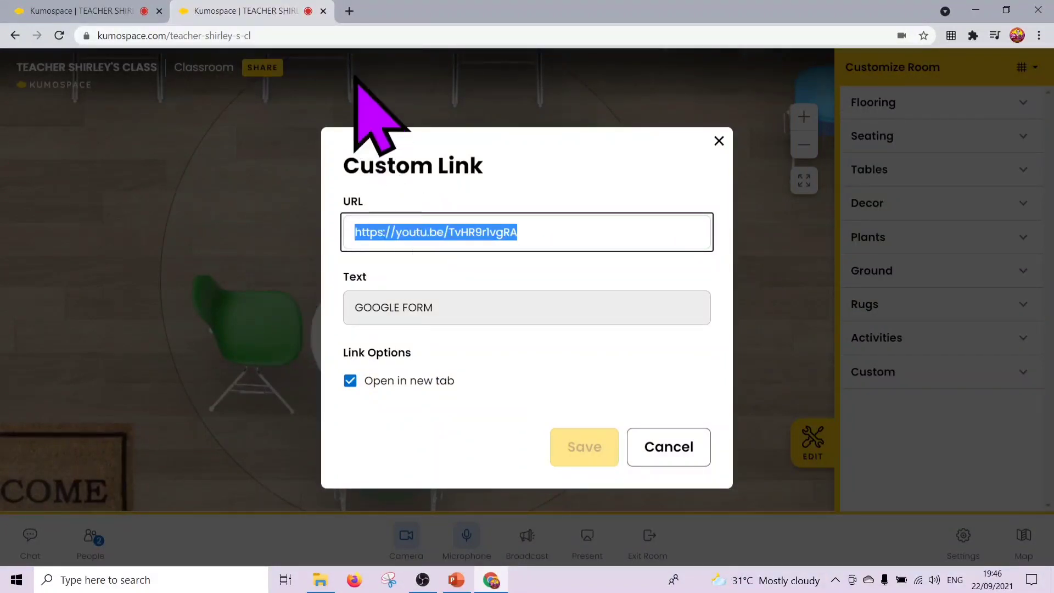
click(717, 141)
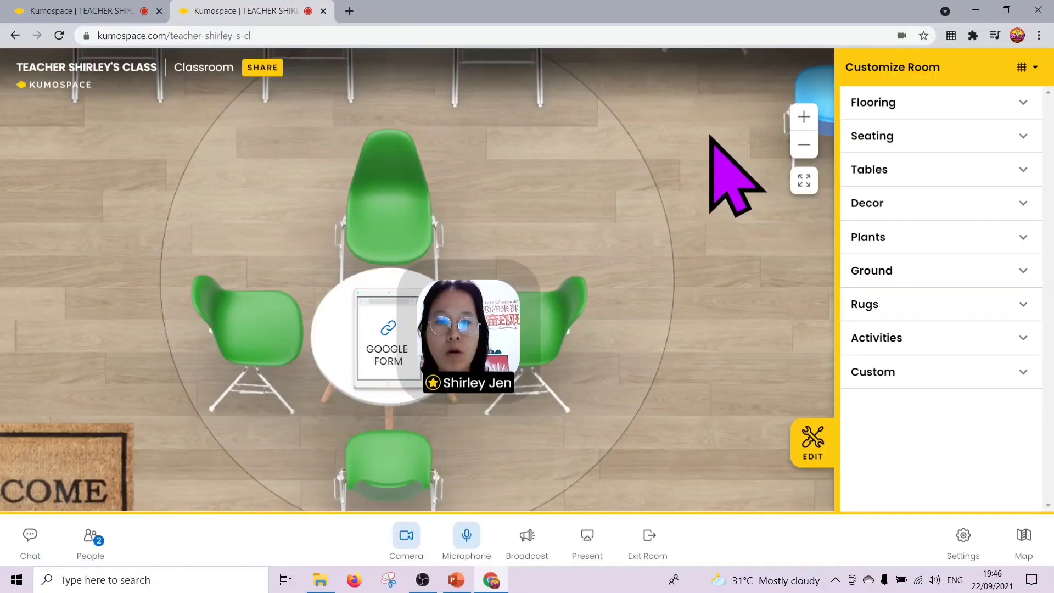
Step: Move the avatar to the open floor beside the plant, right of the GOOGLE FORM table, and select the table's right-hand chair
key(Right)
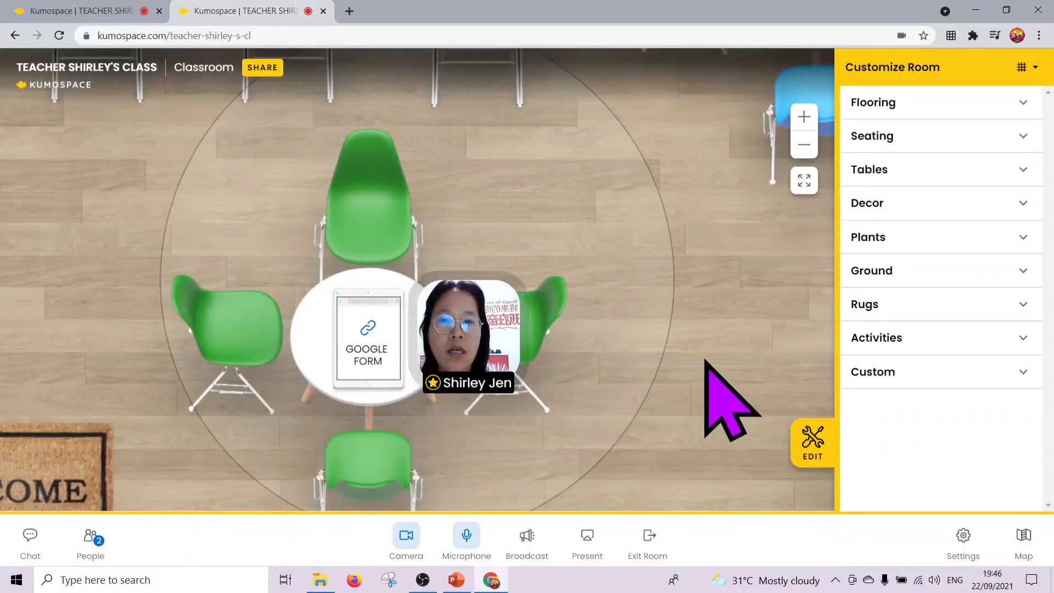
key(Right)
click(301, 352)
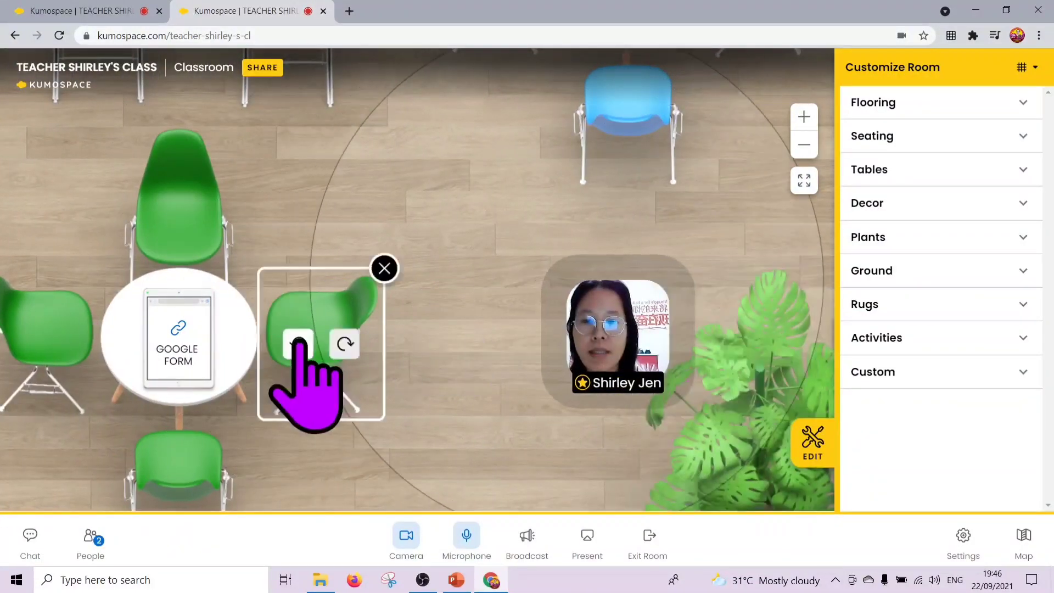
click(298, 345)
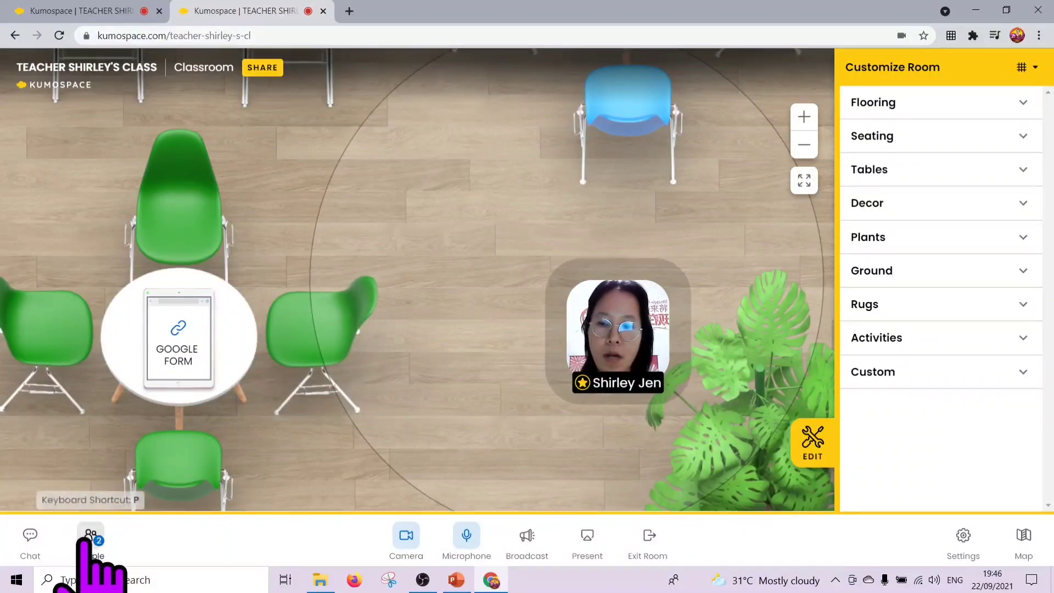
Step: Open the room chat, examine the recipient options for messages and close the chat
click(44, 551)
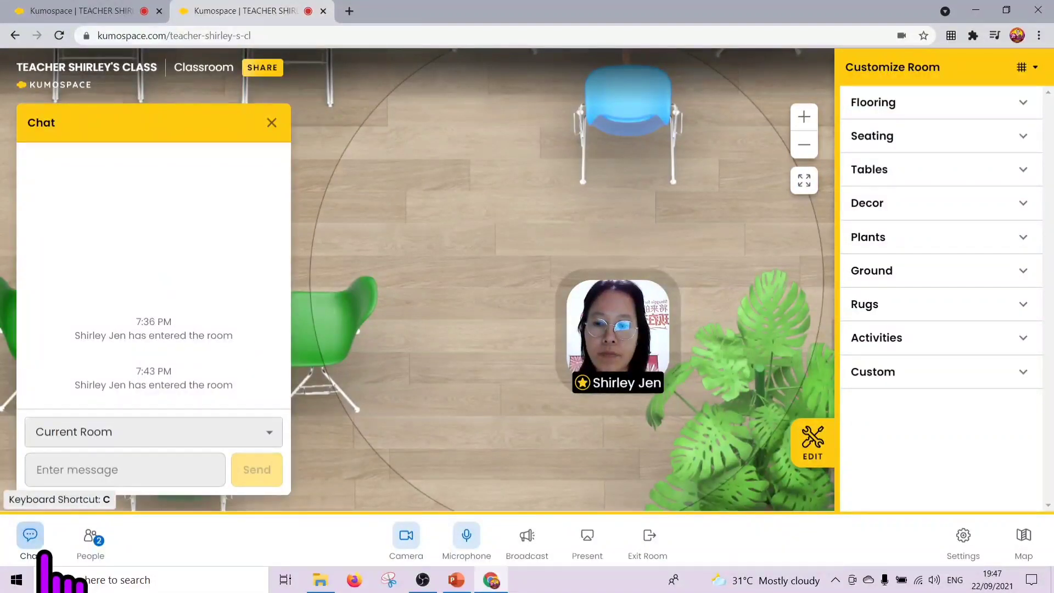
click(305, 370)
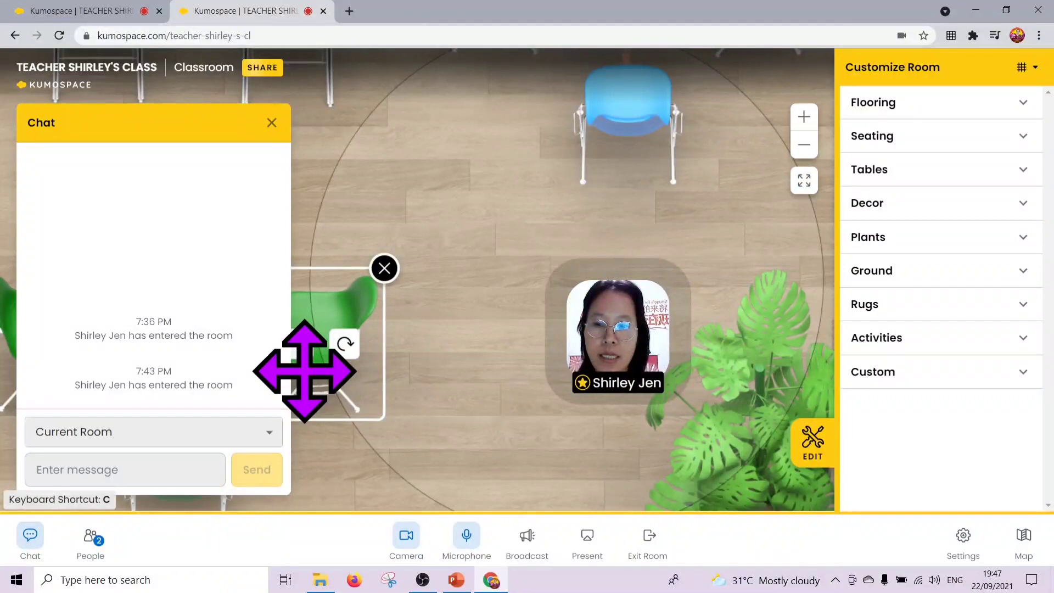
click(124, 468)
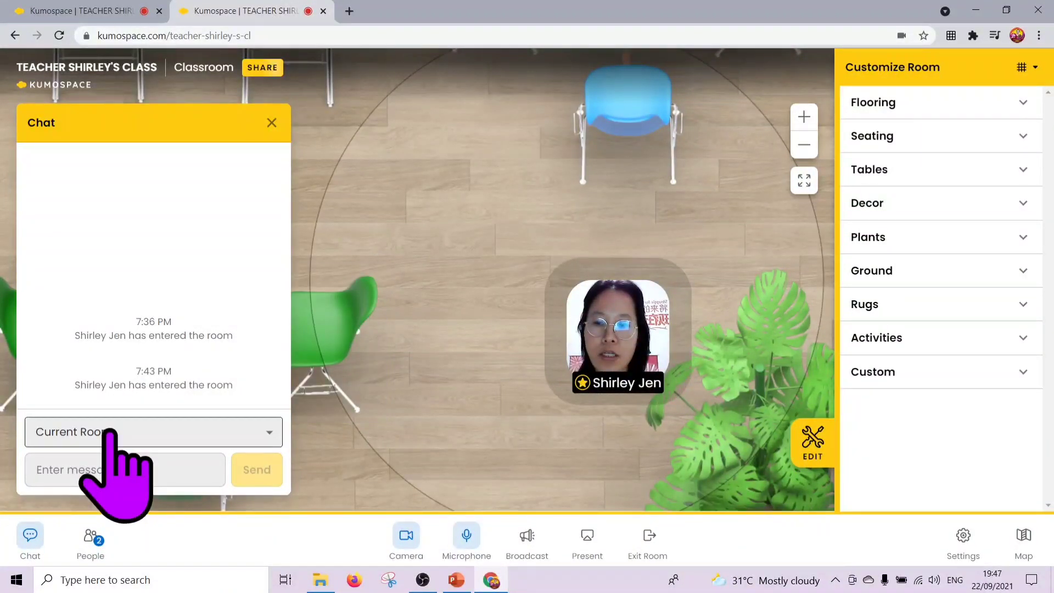
click(194, 439)
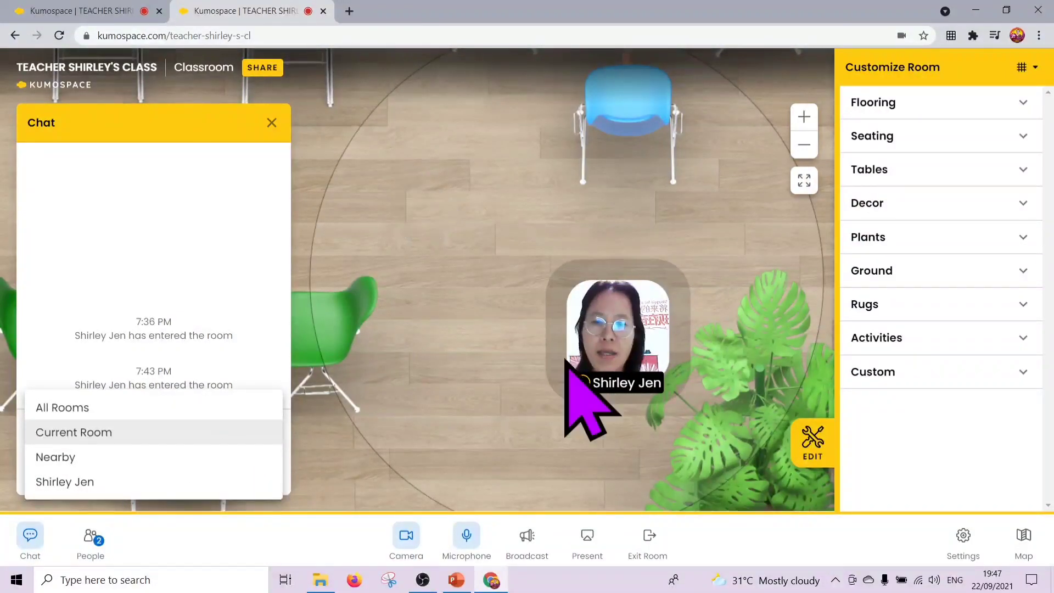
click(271, 122)
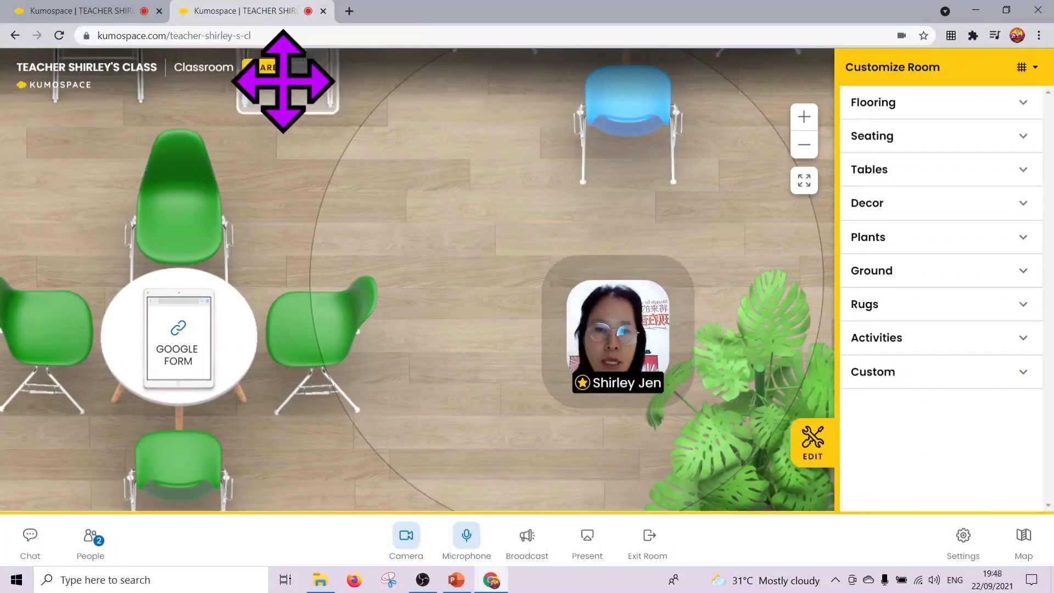
Step: Open the invitation for the space and copy the Share Space URL for guests
click(661, 86)
click(522, 71)
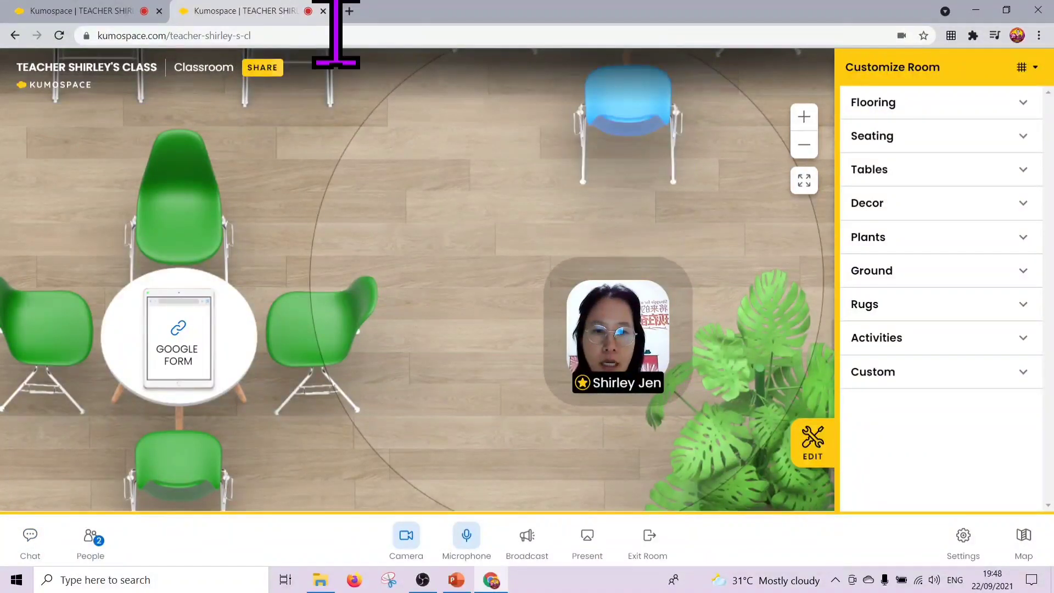
click(264, 69)
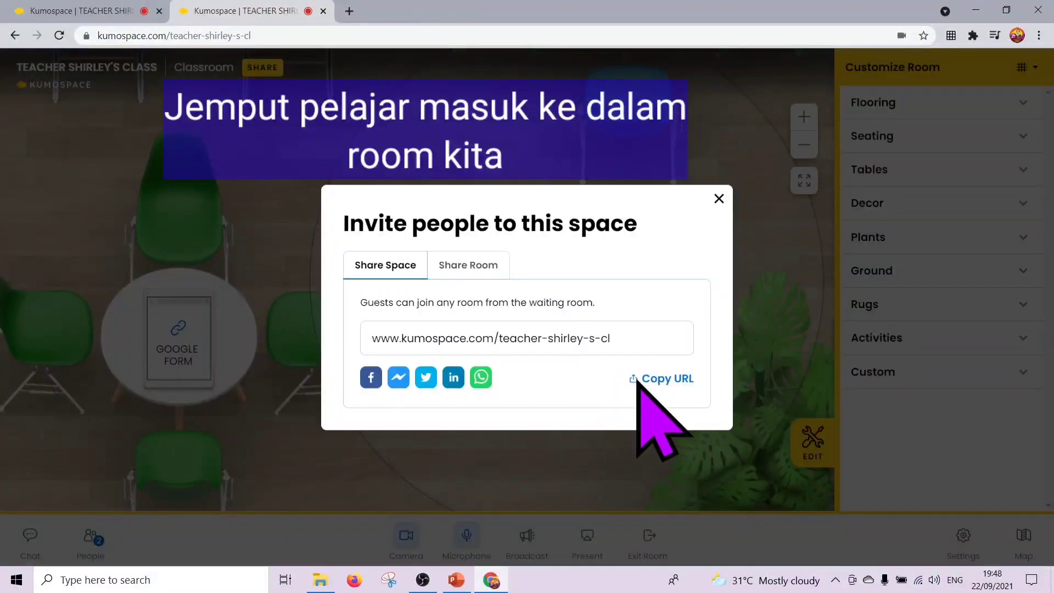
click(679, 382)
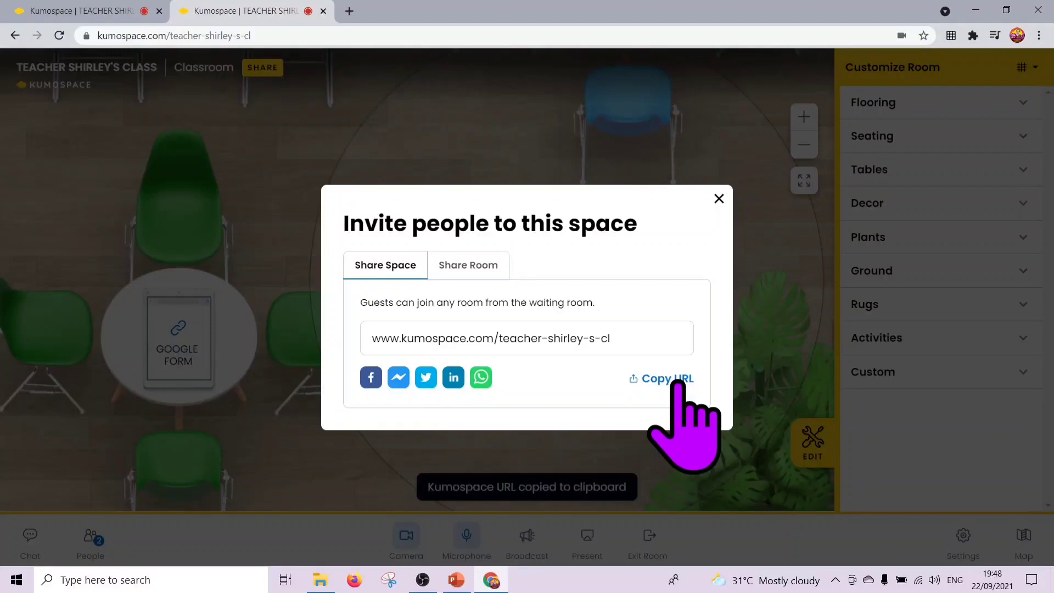
Step: Copy the Share Space URL again and open Telegram Web in a new browser tab
click(679, 383)
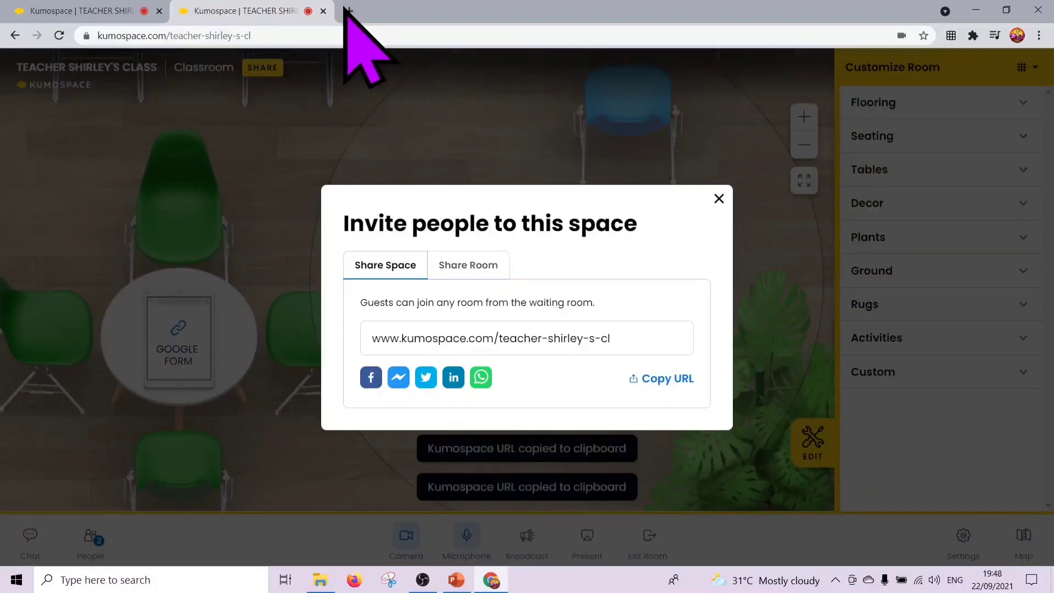
click(347, 10)
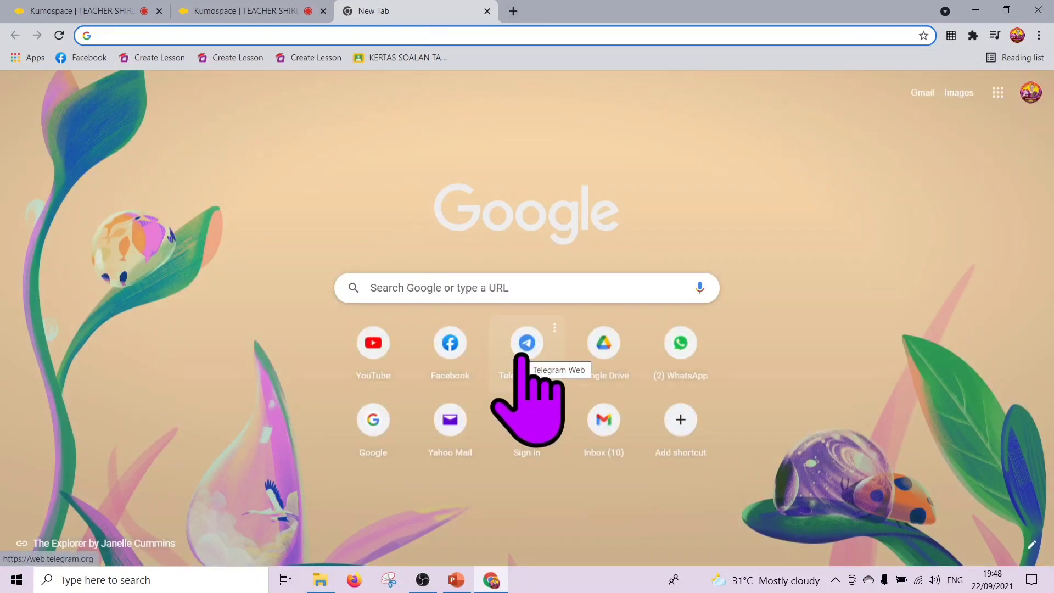
click(521, 356)
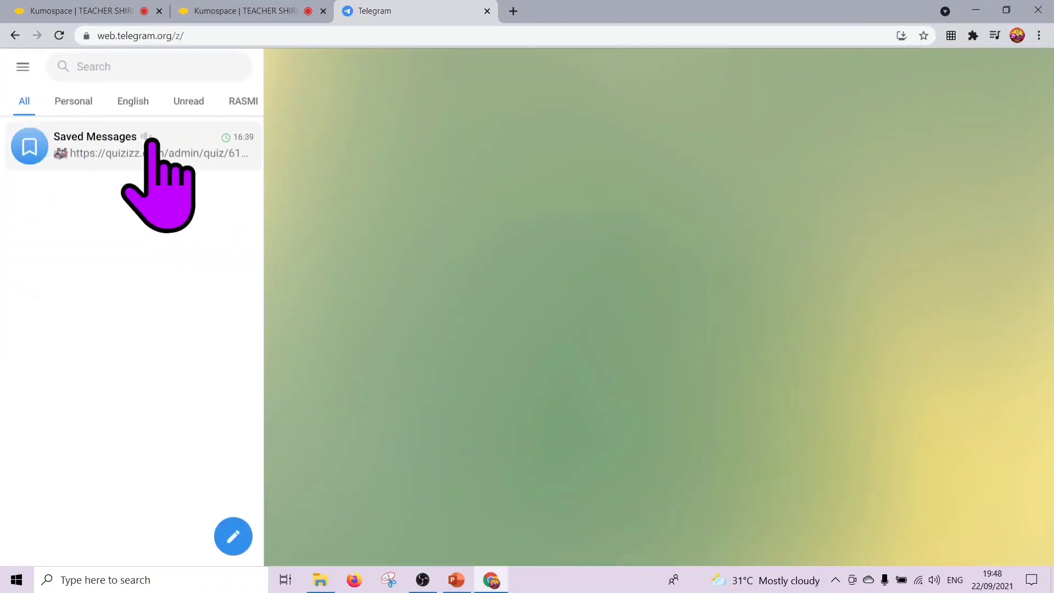
click(107, 66)
text(M)
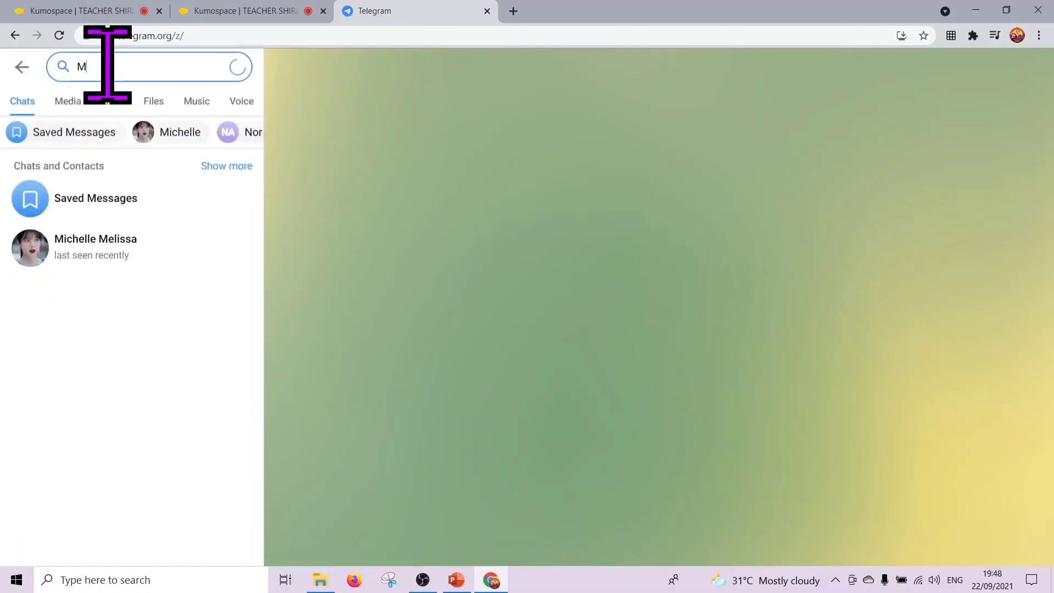
text(i)
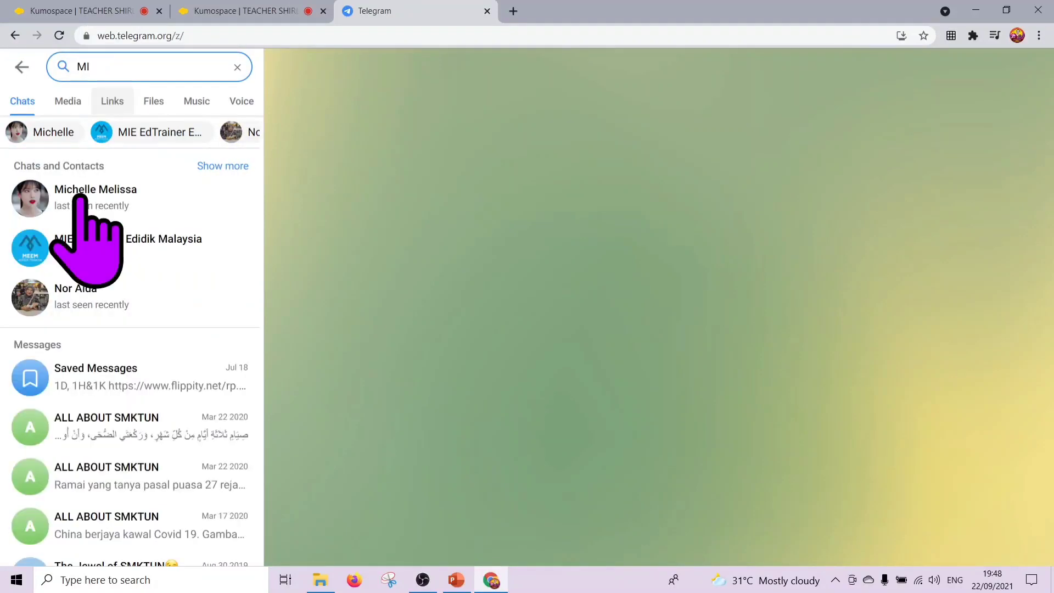
click(82, 203)
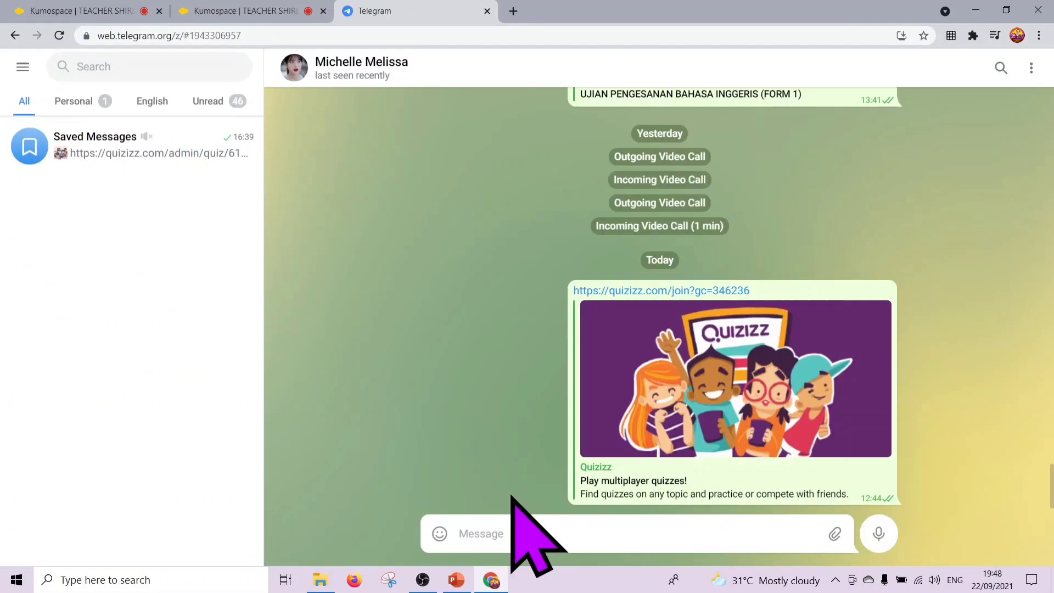
key(ctrl+v)
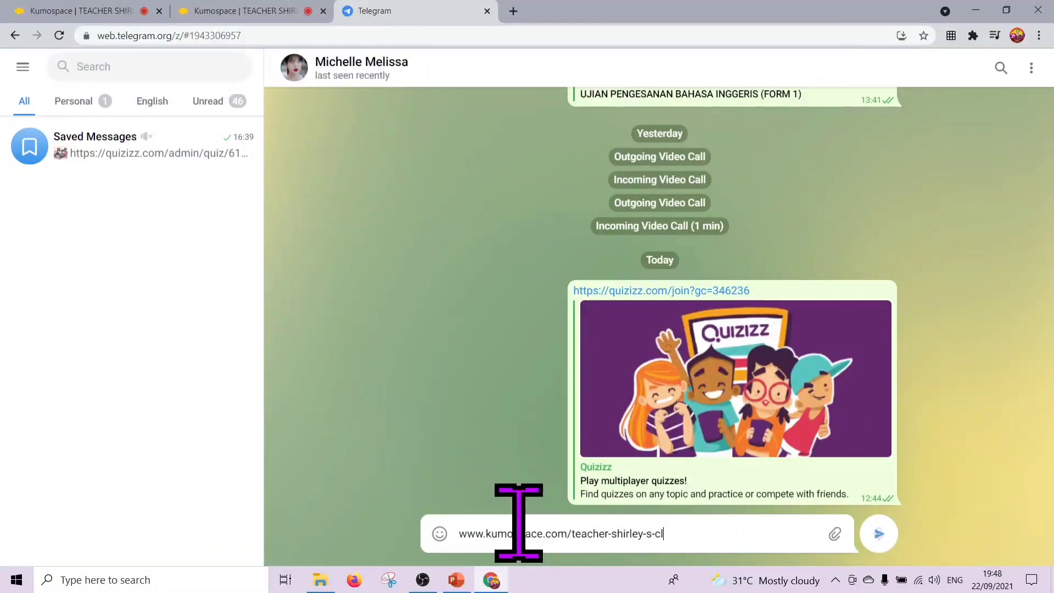
click(880, 534)
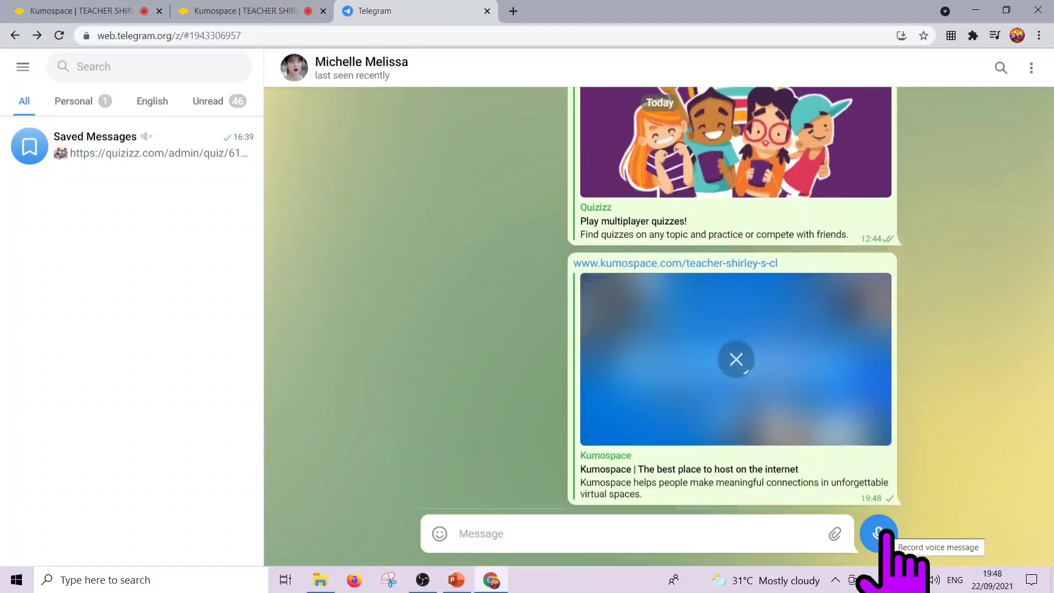
Step: Return to the Kumospace Classroom, examine the room map with the participants' positions and close the map
click(244, 11)
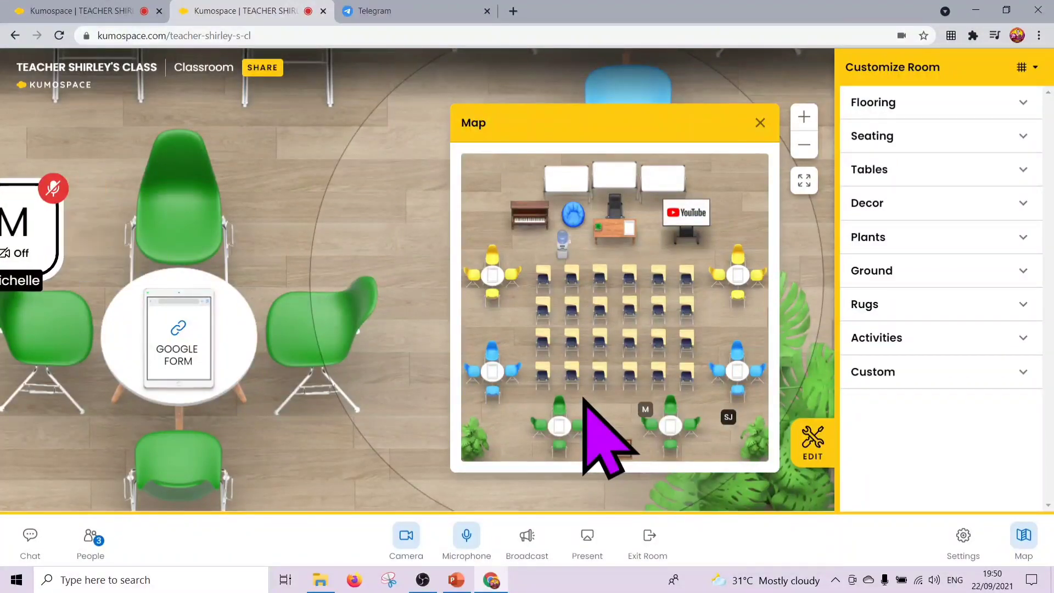
click(181, 187)
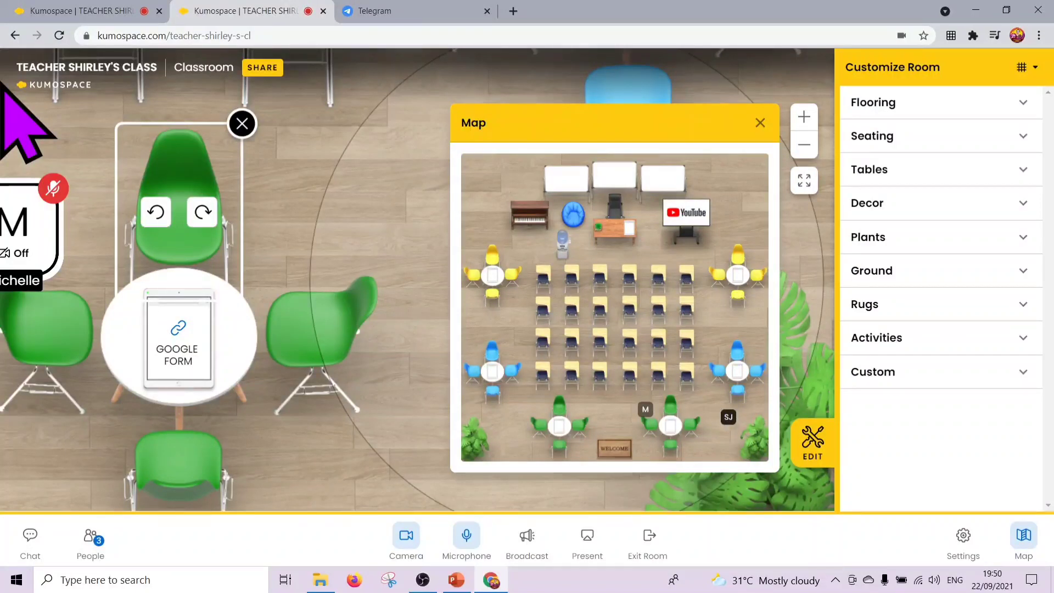
click(748, 139)
click(761, 123)
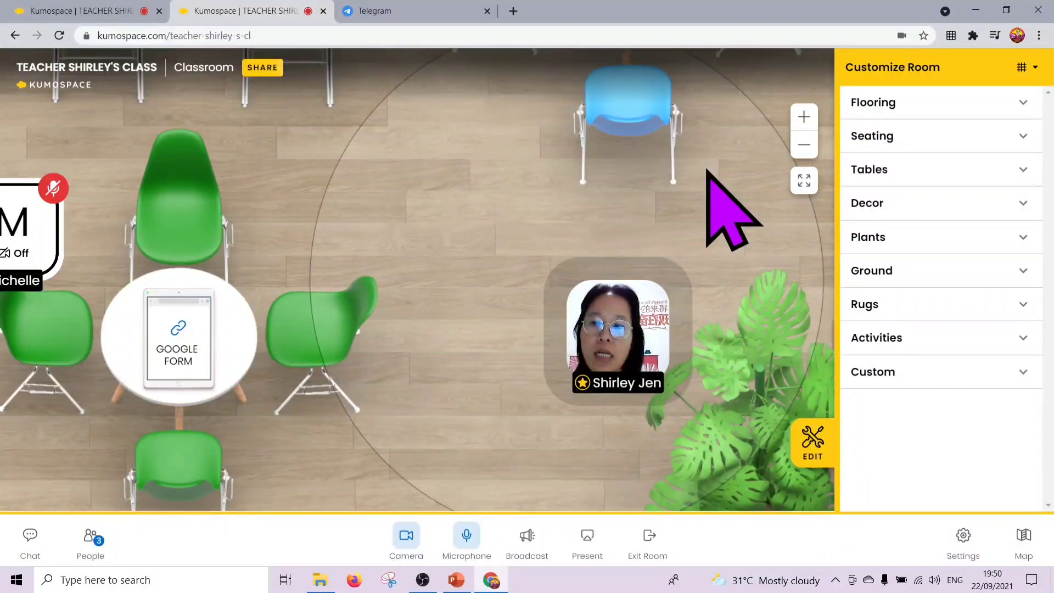
click(263, 281)
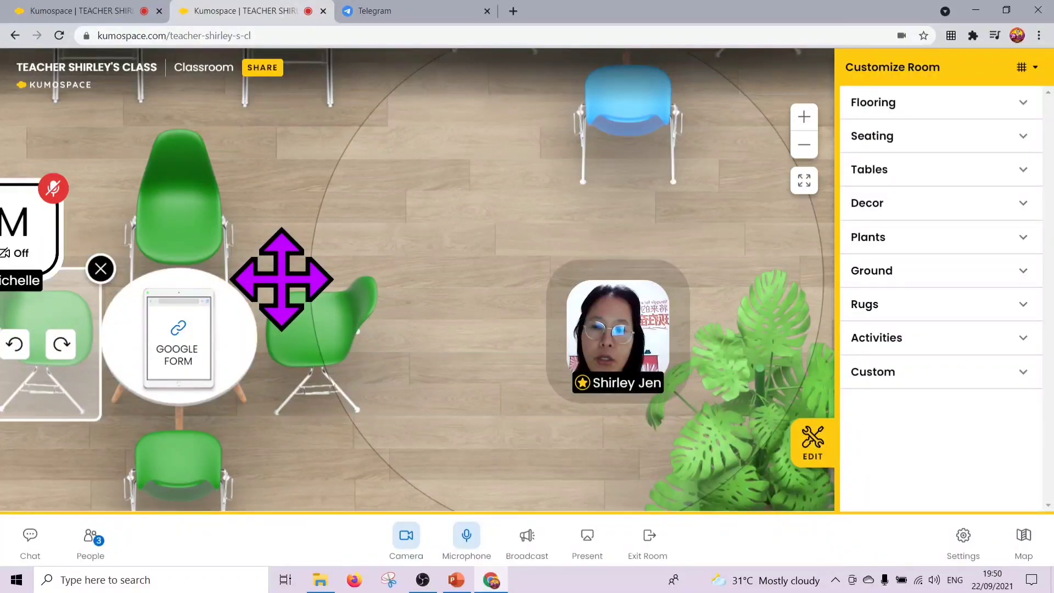
Step: Open the room settings, examine the options down to the Audio Range choices and close the settings
click(980, 540)
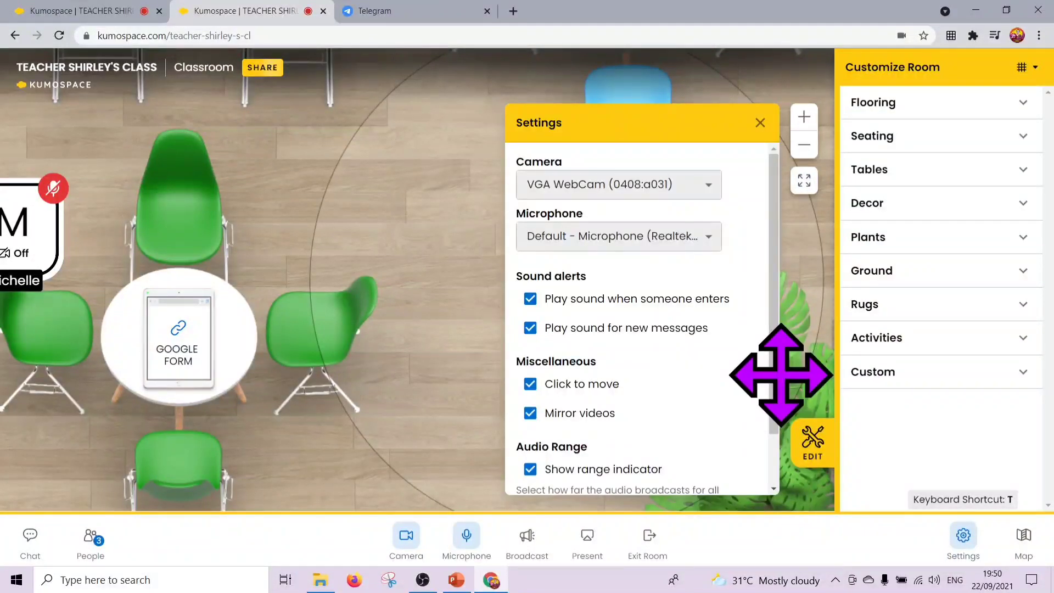
scroll(775, 379, down, 1)
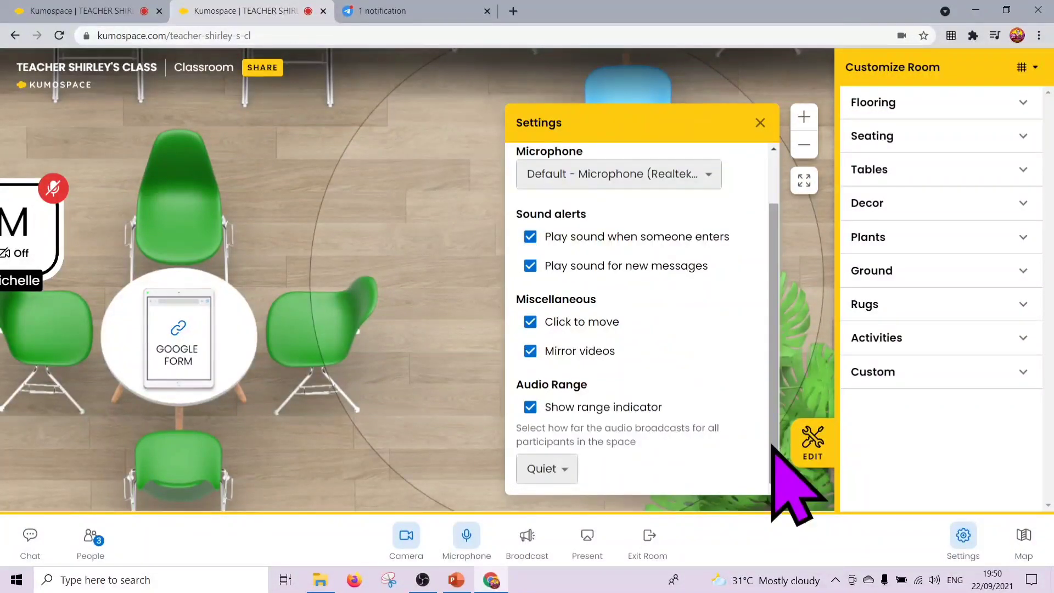
click(566, 468)
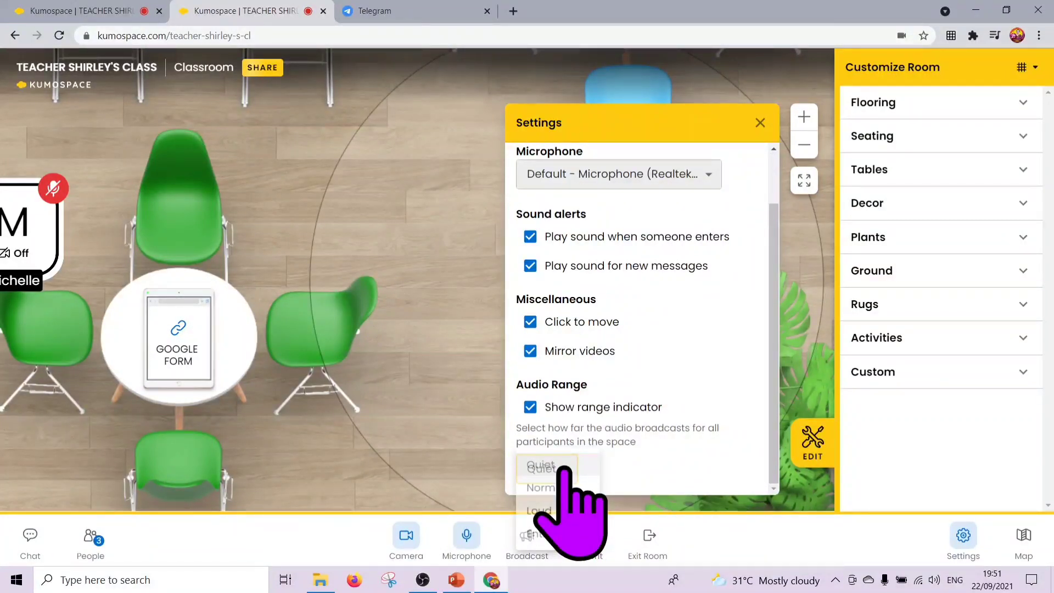
click(760, 123)
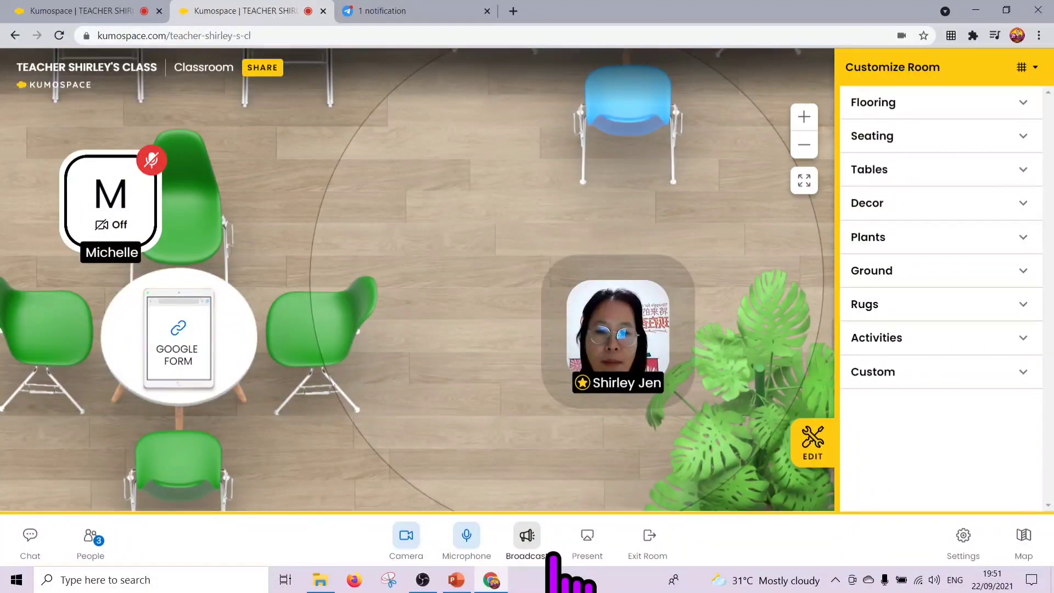
Step: Examine the broadcast range options and start a broadcast to This room
click(554, 554)
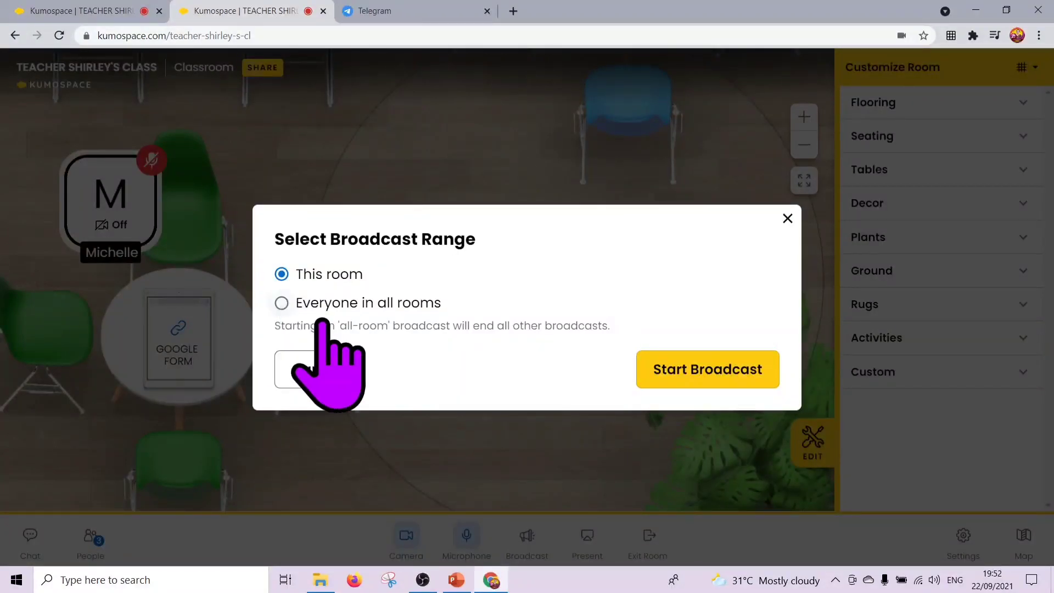
click(668, 356)
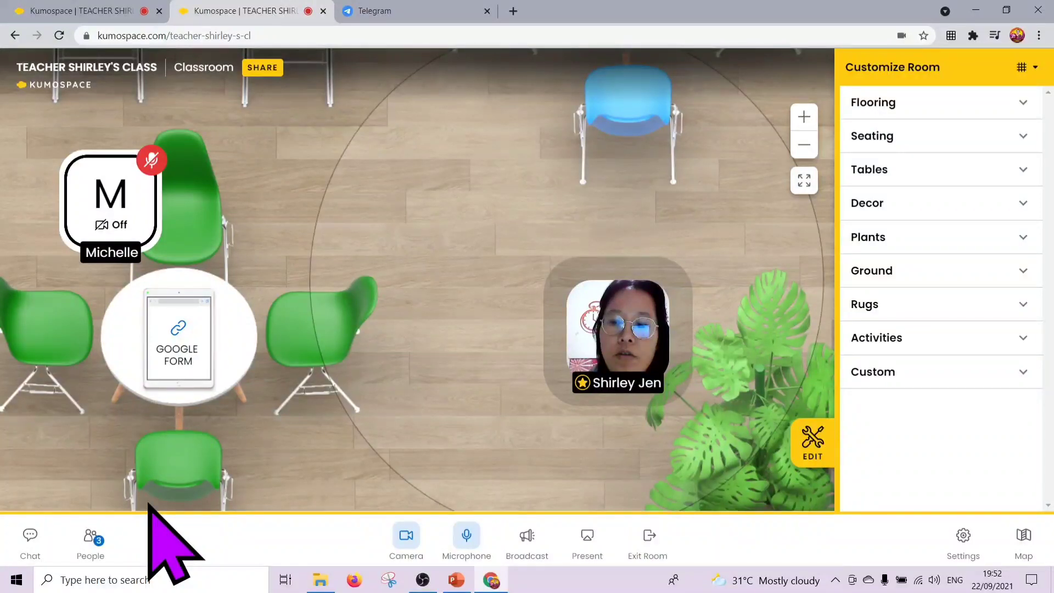
Step: Open the room chat and send a "Hi" greeting with the student's first name to the Current Room
key(Caps_Lock)
key(Caps_Lock)
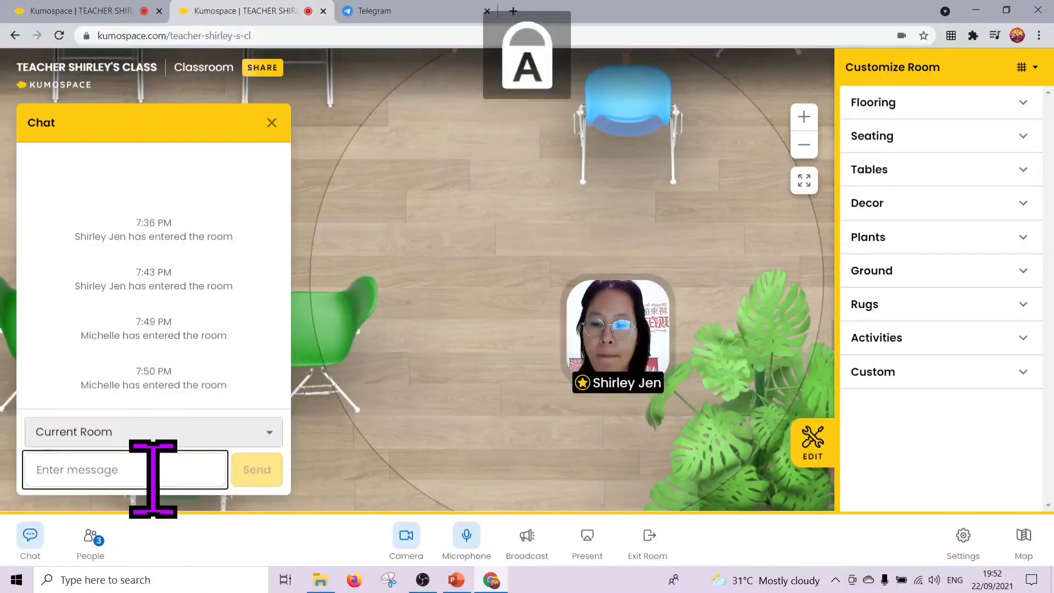
text(H)
key(Caps_Lock)
text(i Mi)
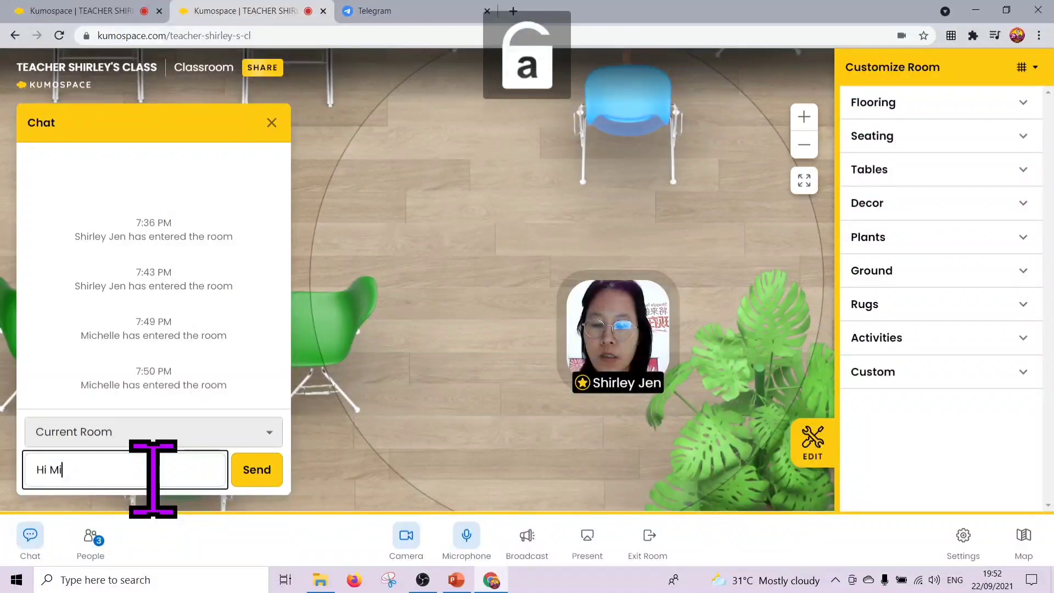
text(chelle!)
click(255, 470)
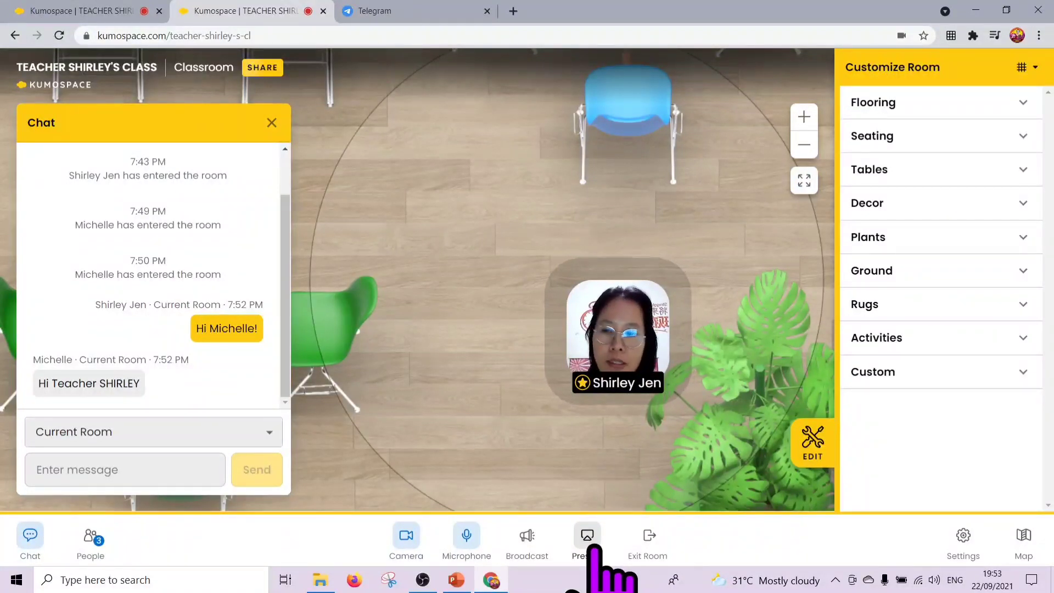
Step: Present the entire screen to This room, with Screen as the source and without system audio
click(596, 546)
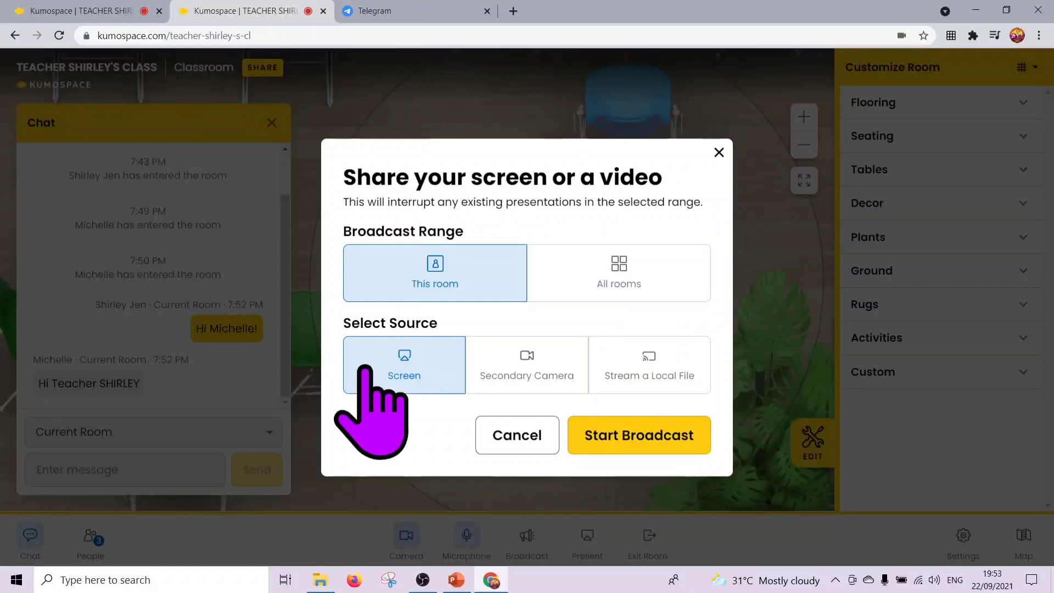
click(622, 435)
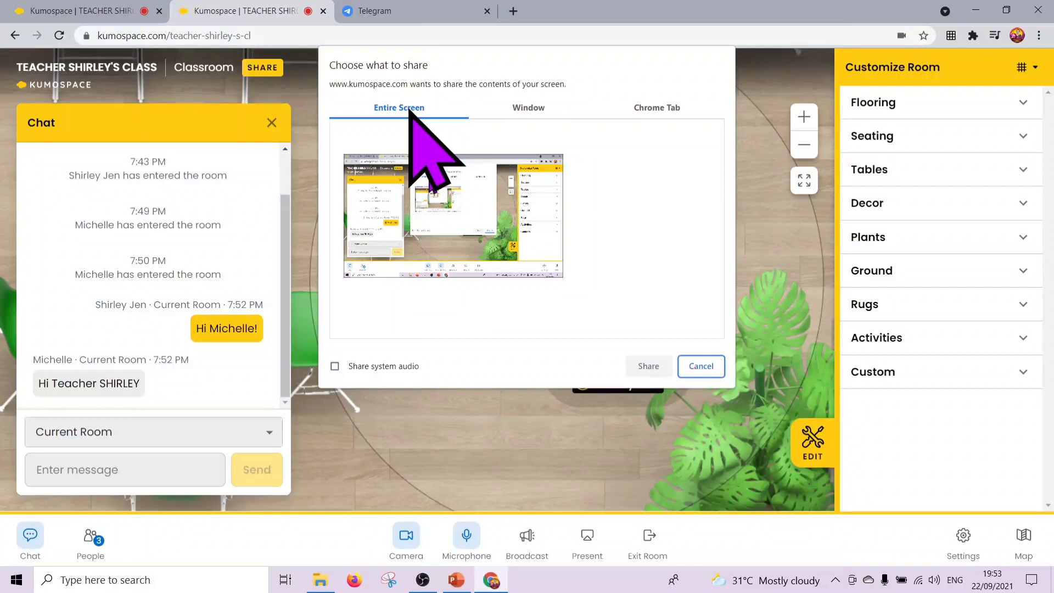
click(566, 127)
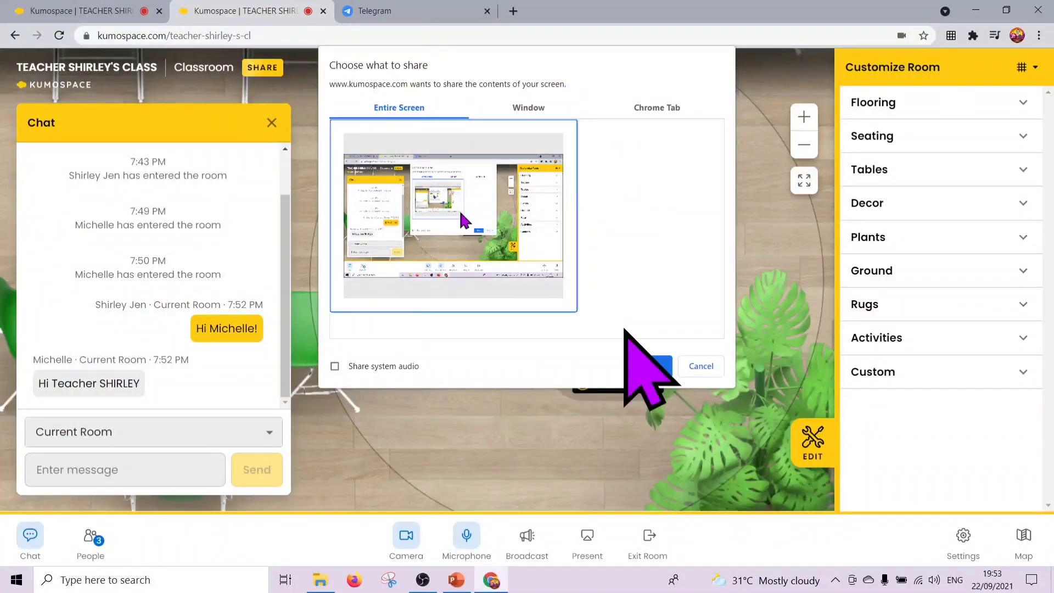
click(643, 365)
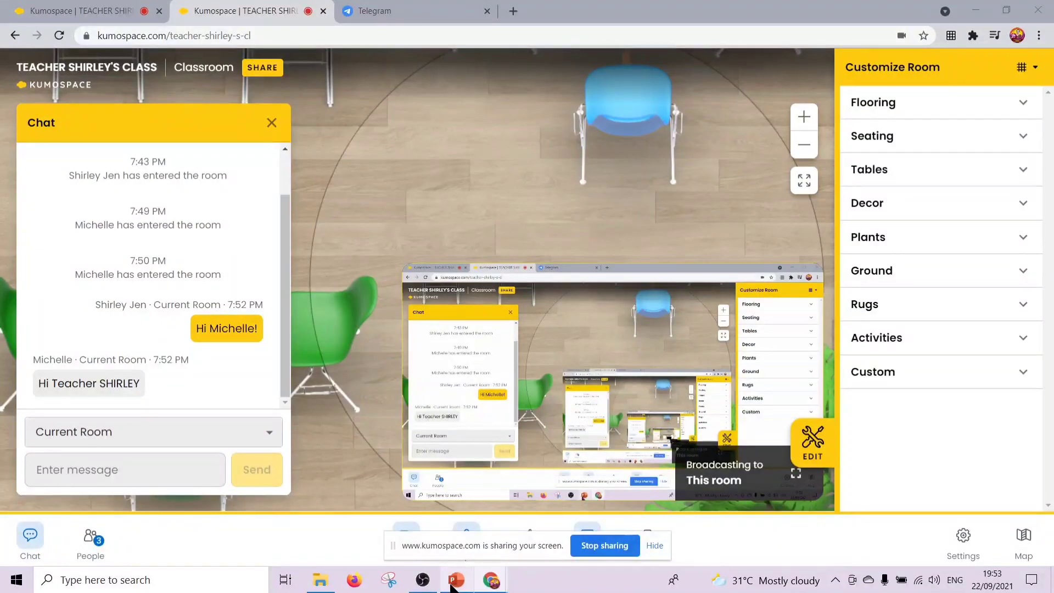
Step: Switch to PowerPoint and browse the GIVING OPINION.pptx slides to the last one and back to the title slide
click(452, 585)
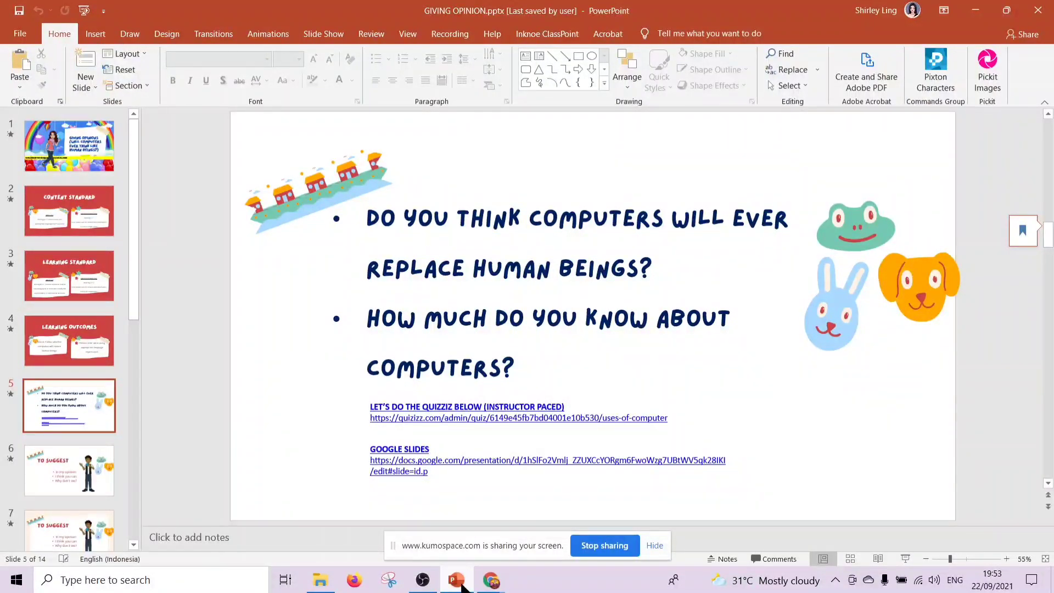
click(68, 146)
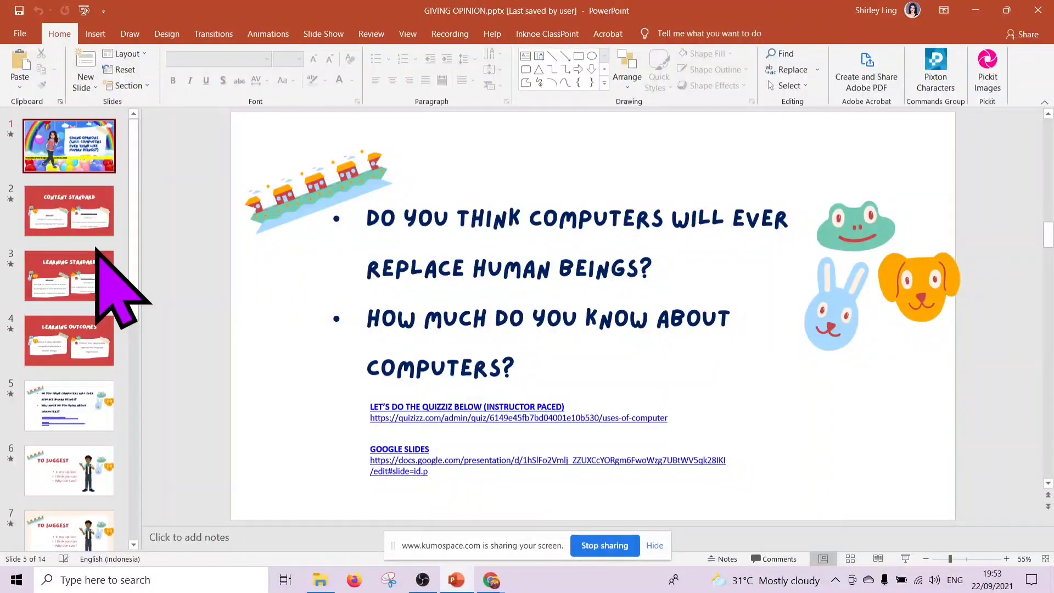
key(End)
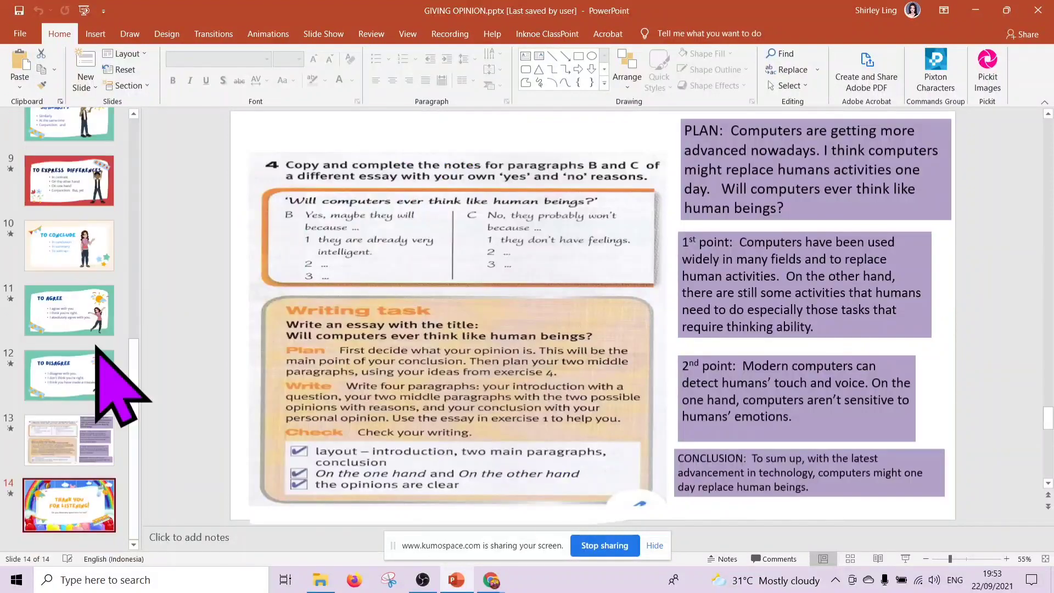
key(Up)
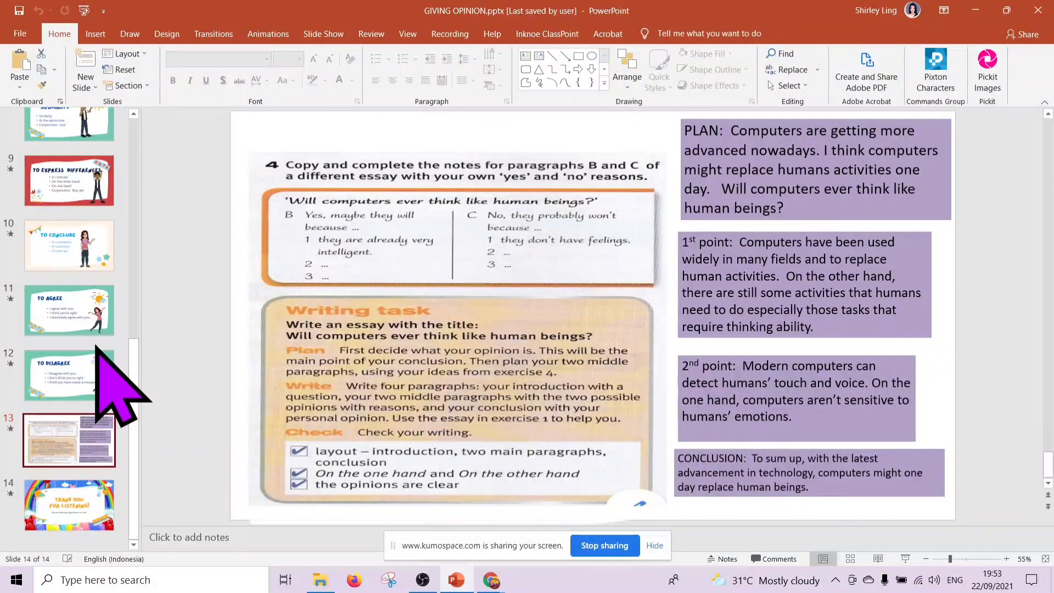
key(Home)
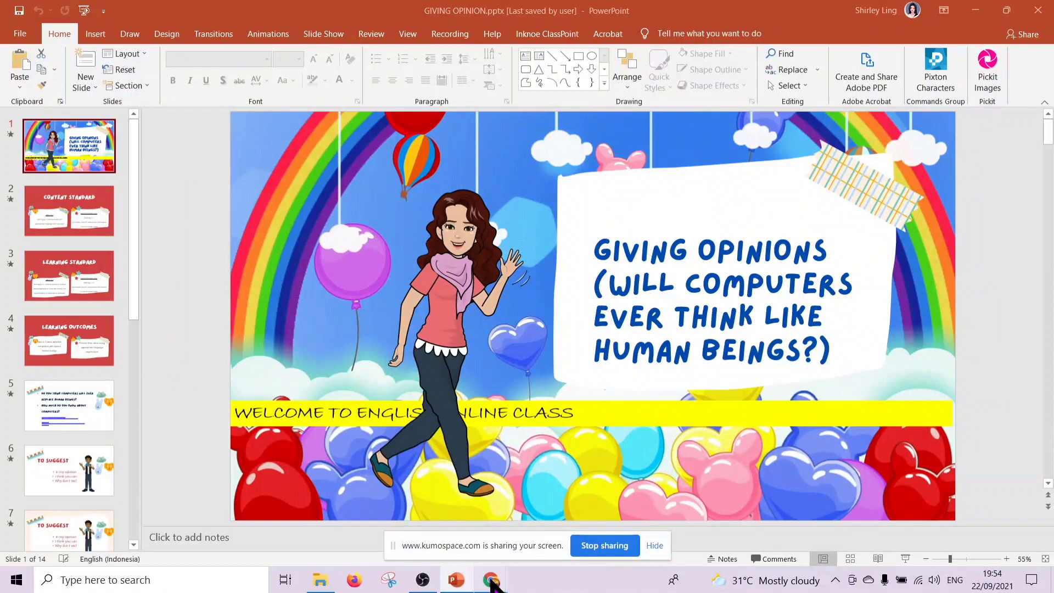
Step: Return to Kumospace, hide the screen-sharing notice and stop presenting the screen
click(492, 581)
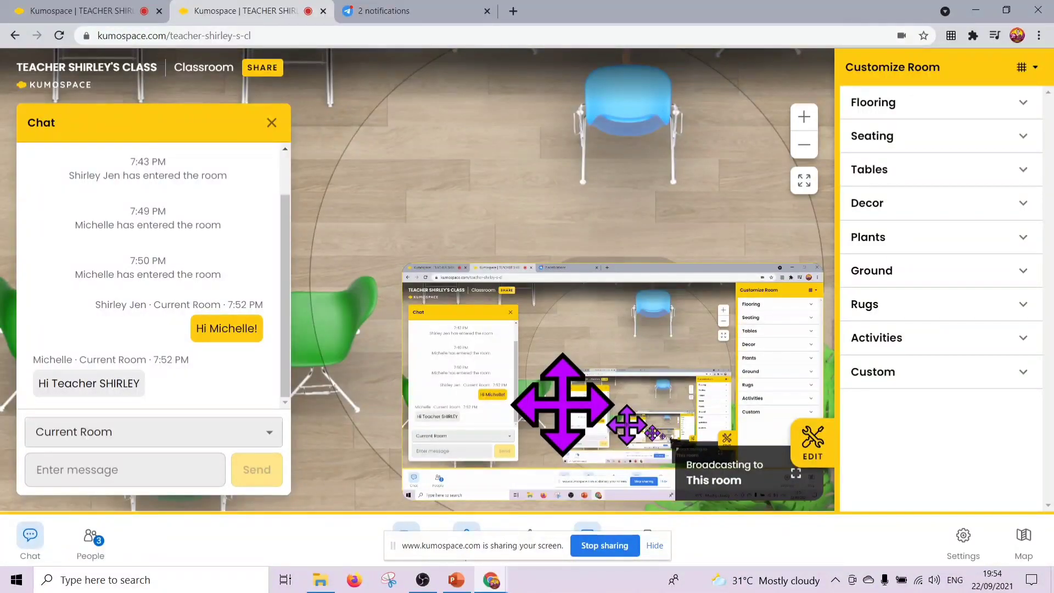
click(654, 546)
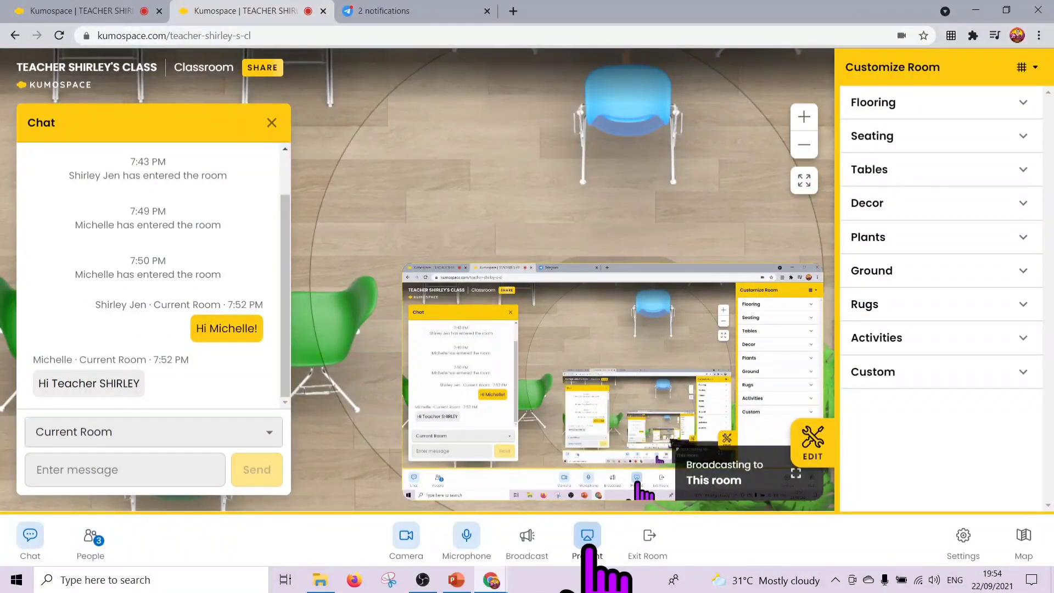
click(587, 544)
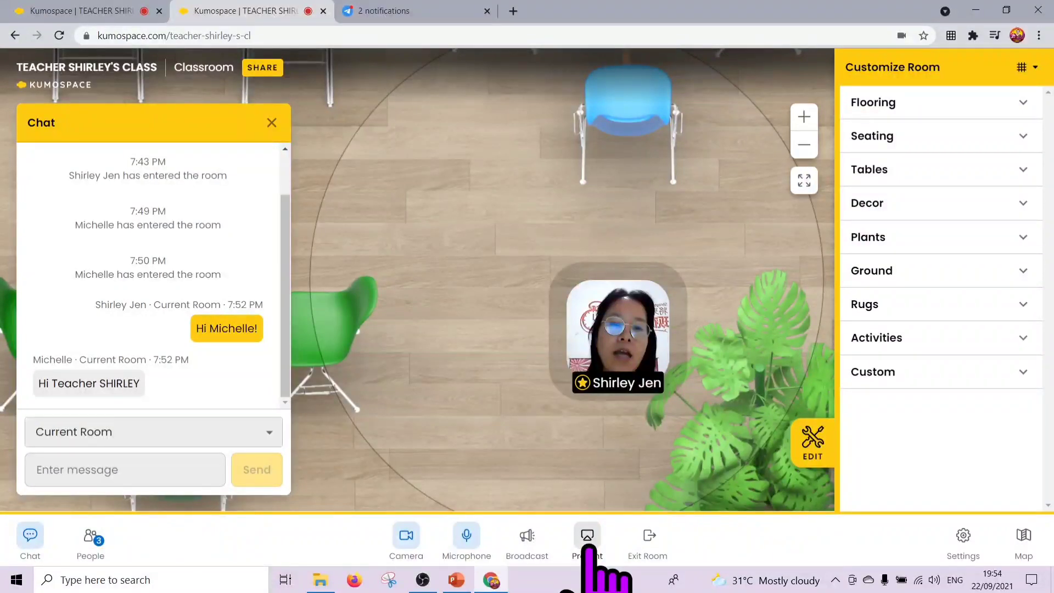
Step: Place a white Chair from Seating on the open floor to the left of the blue chair
click(915, 146)
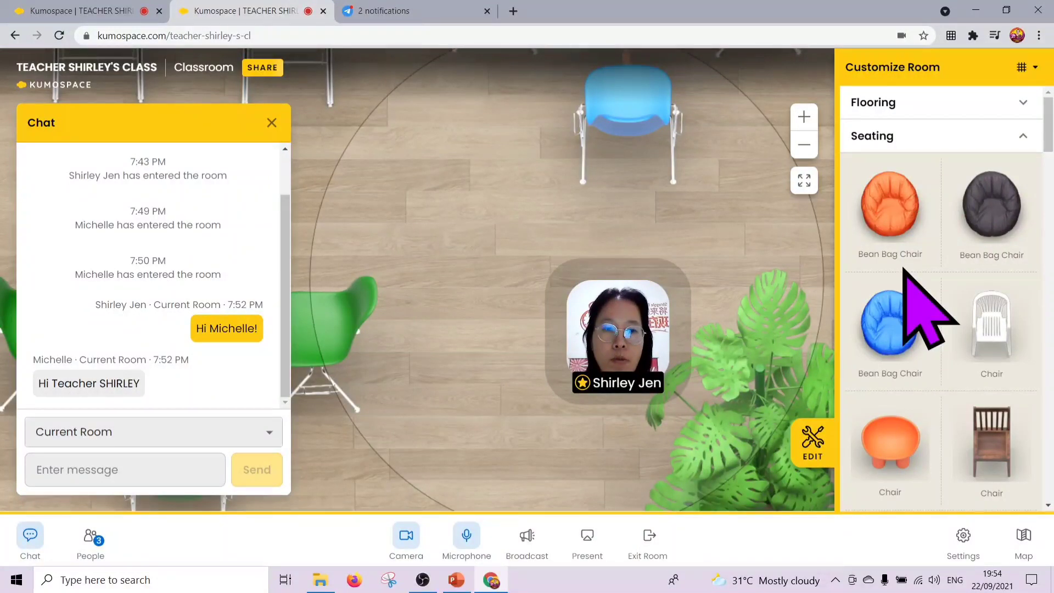
drag(983, 327, 461, 154)
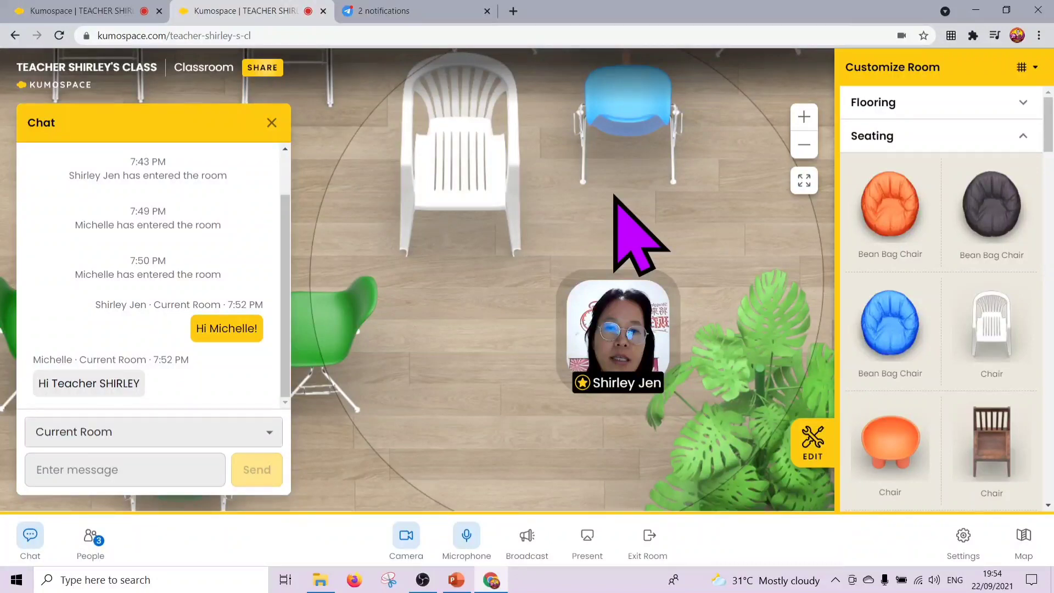
Step: Rotate the newly placed white chair to face another direction and collapse the Seating category
click(470, 215)
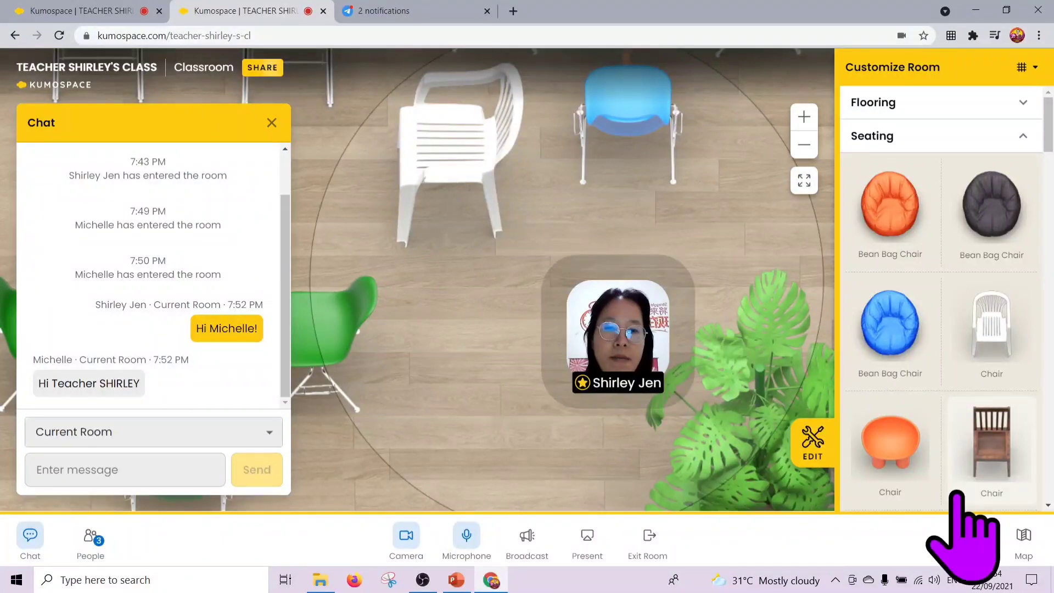
click(1032, 147)
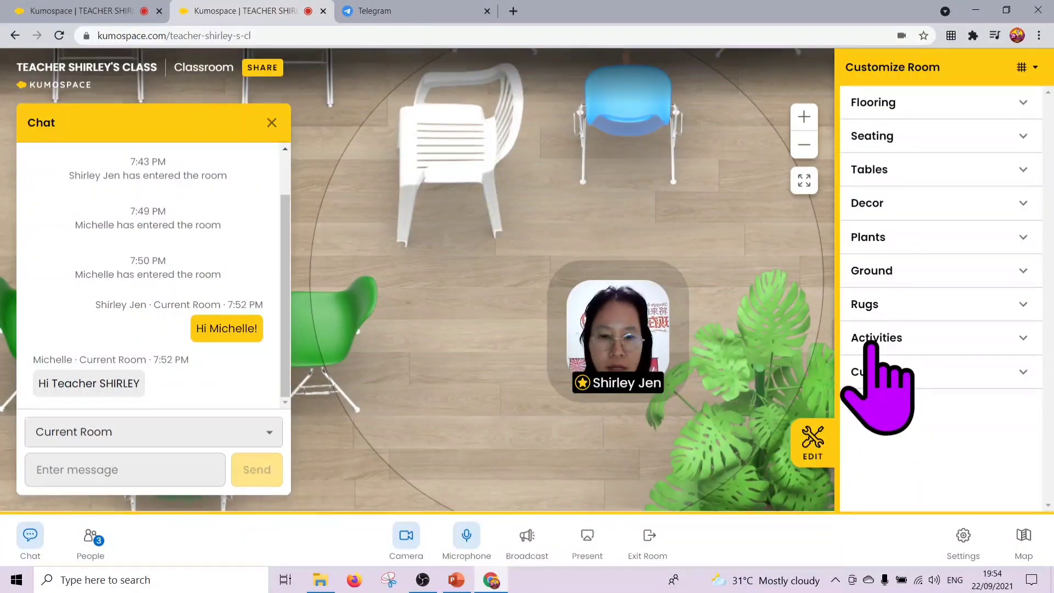
Step: Exit the Classroom and look through the rooms available in the class space
click(648, 541)
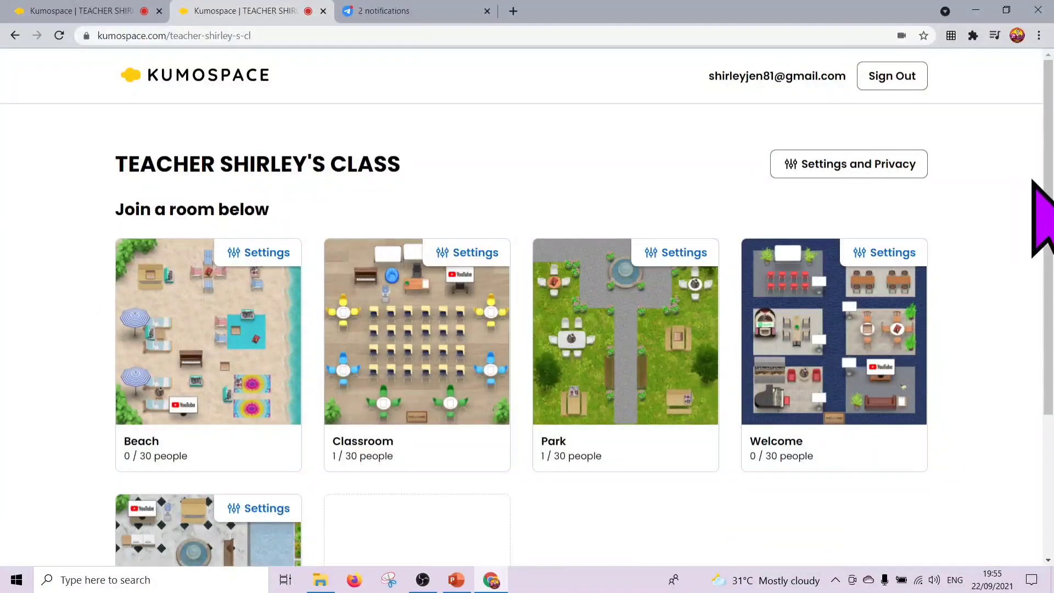
scroll(1043, 225, down, 3)
scroll(1044, 226, down, 1)
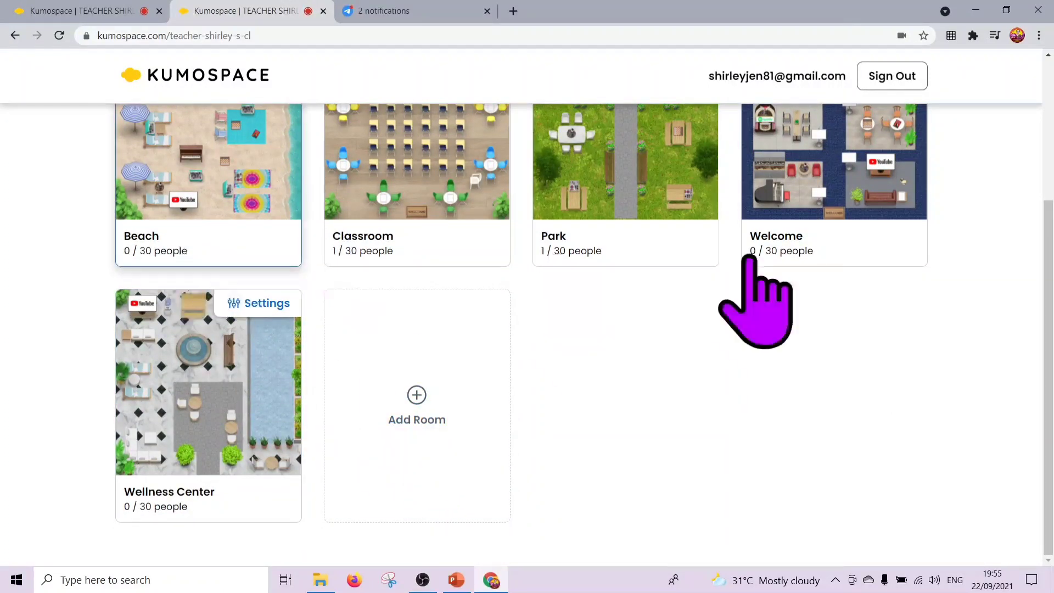
scroll(1046, 330, up, 1)
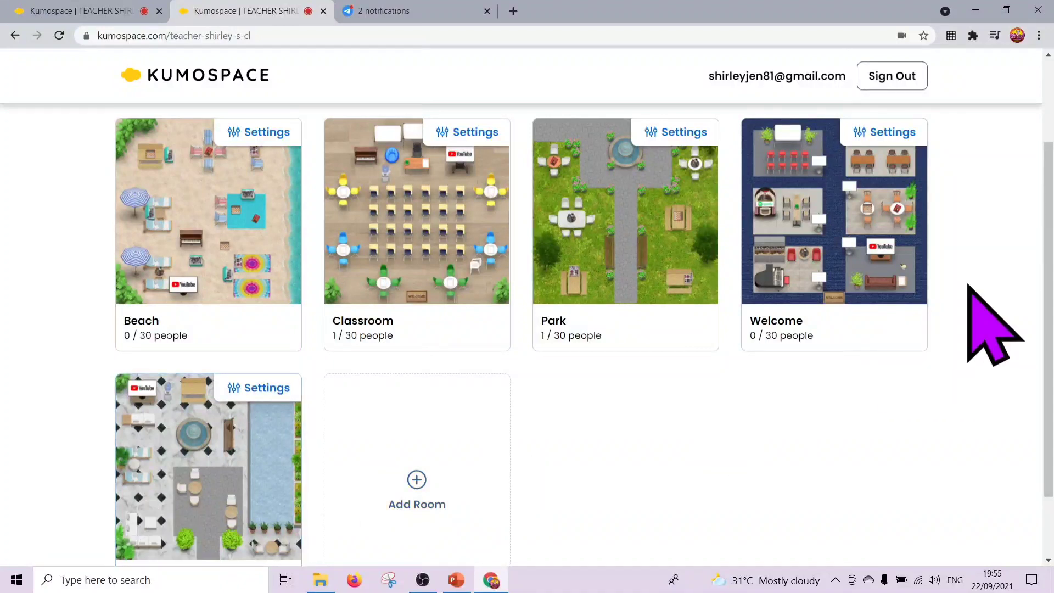
scroll(1050, 406, down, 2)
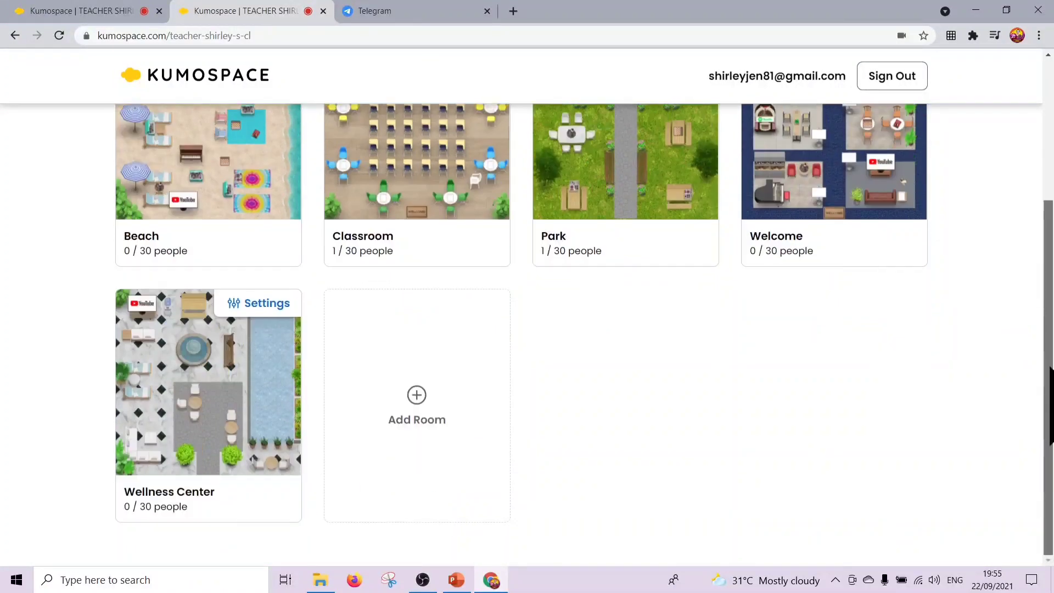
Step: Add a new room to the space from the Stage template, keeping the template's name
click(420, 399)
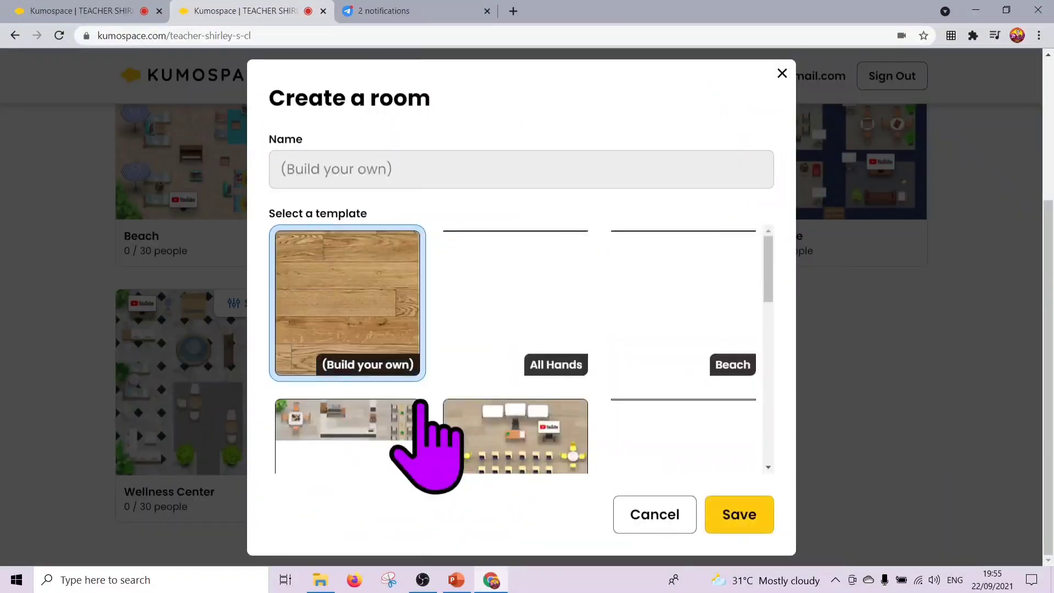
scroll(771, 306, down, 3)
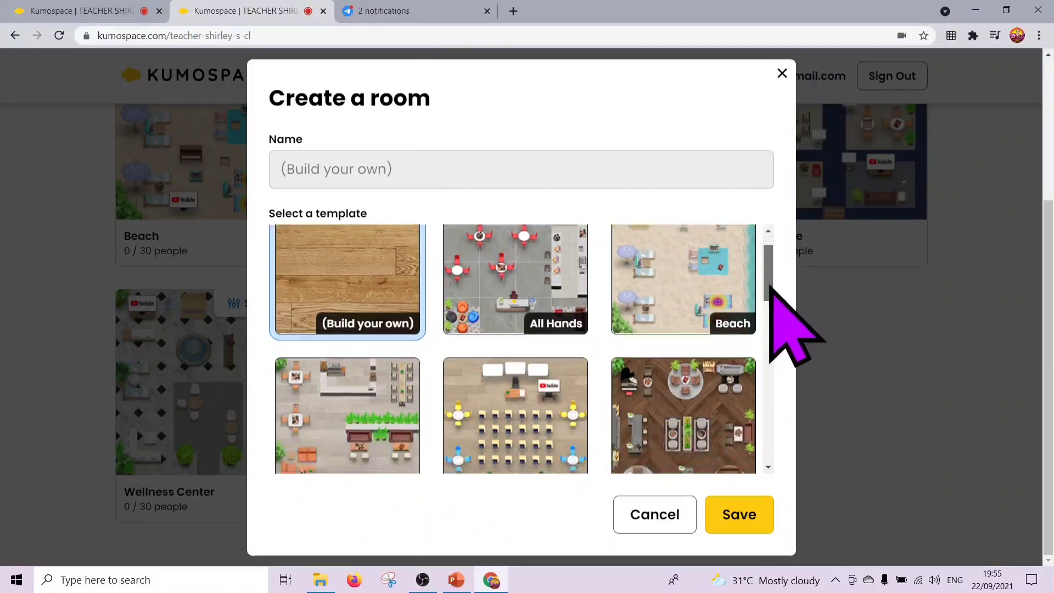
drag(771, 306, 786, 467)
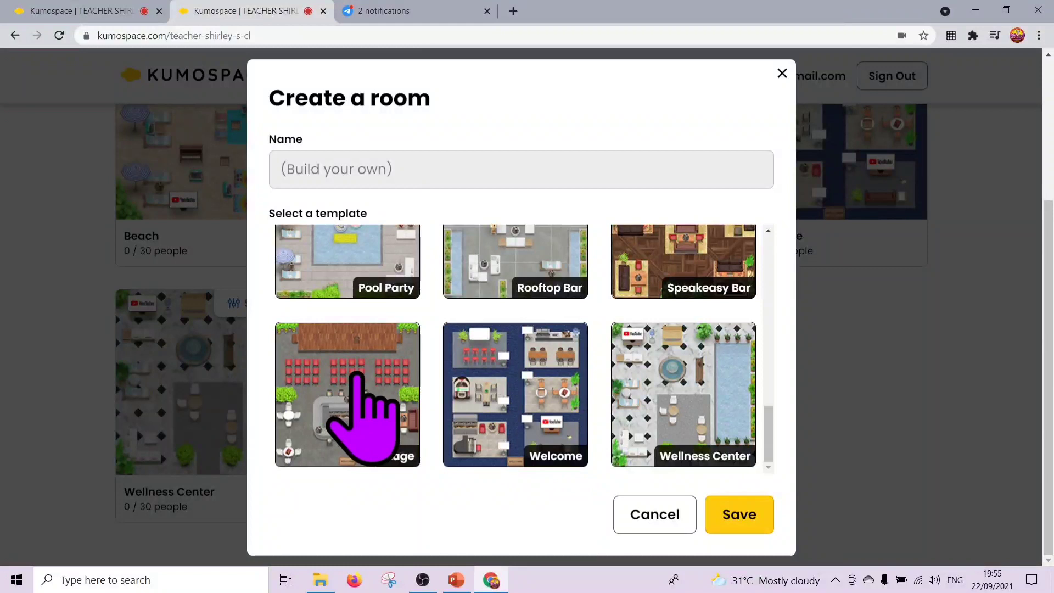
click(362, 418)
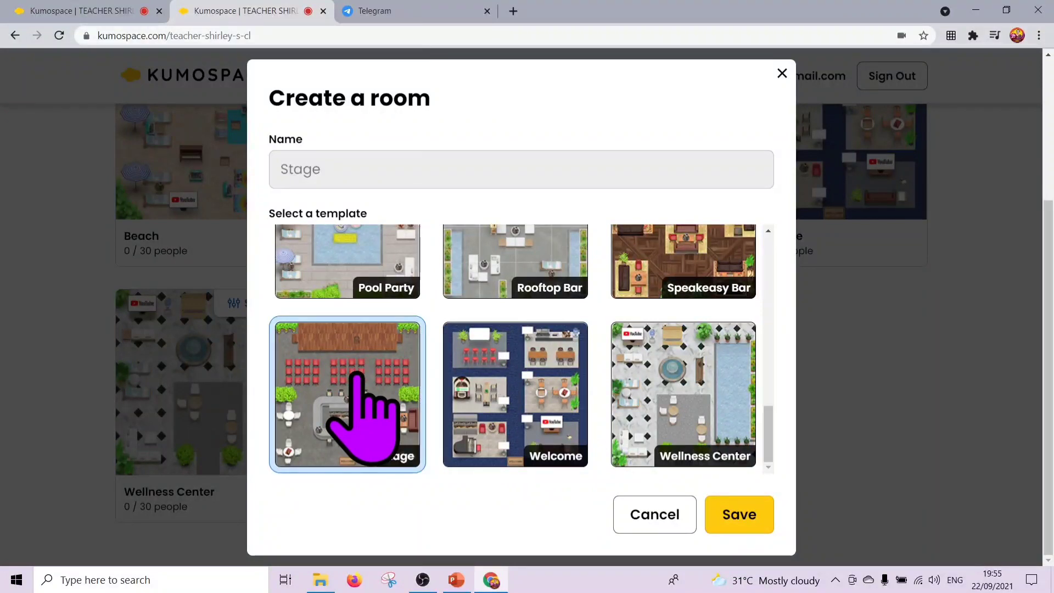
click(724, 528)
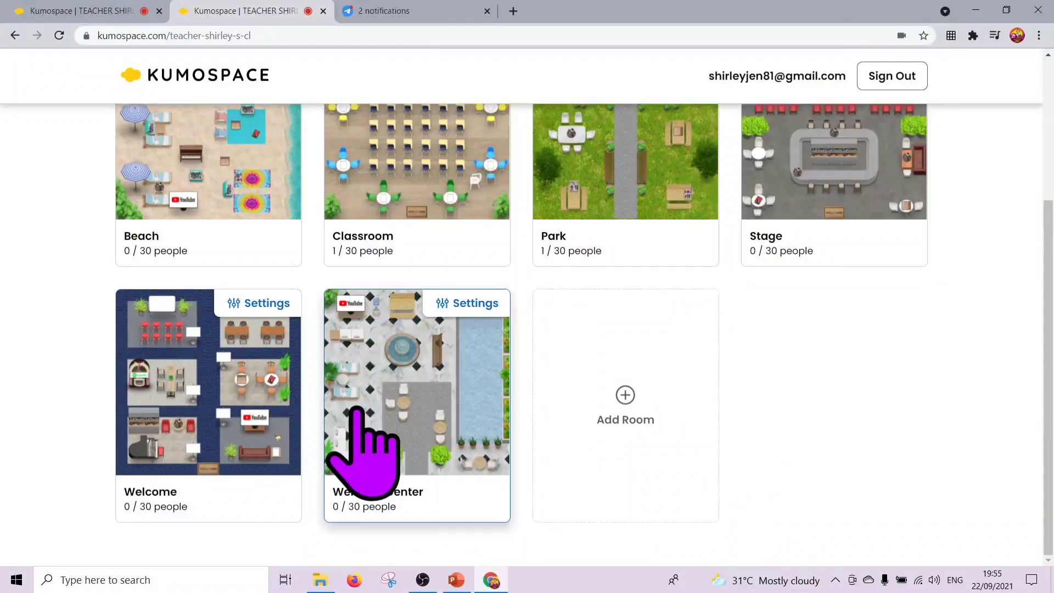
Step: Enter the Wellness Center room and close its chat
click(359, 413)
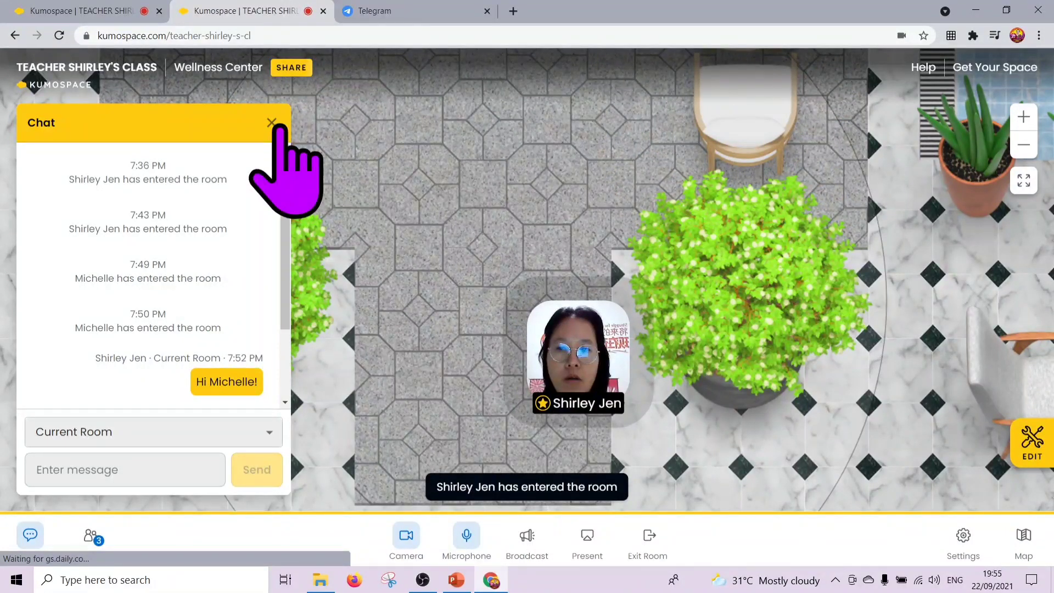
click(272, 123)
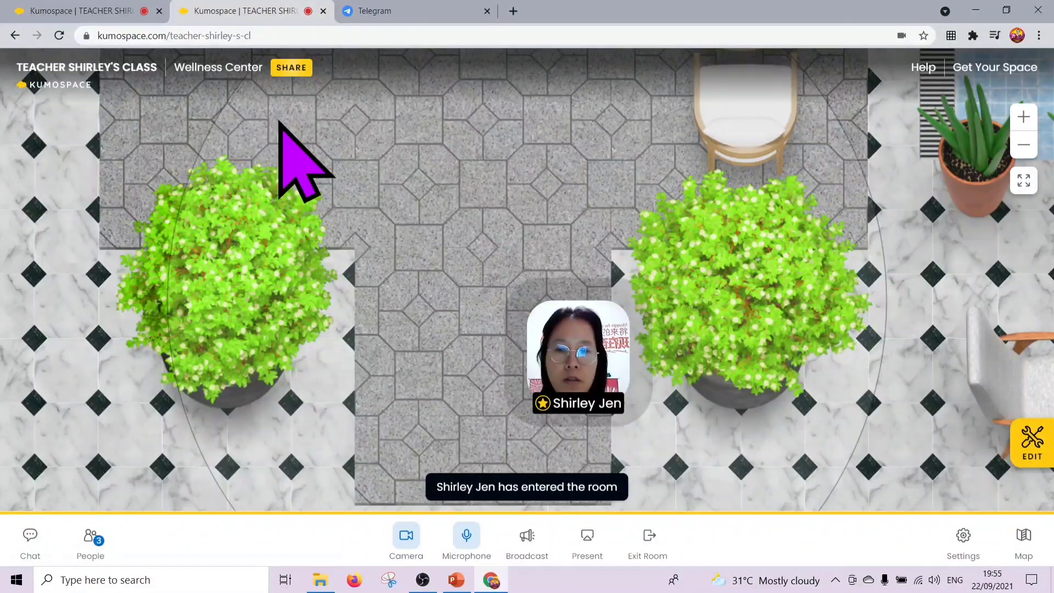
Step: Walk the avatar up past the picnic table to the water dispenser, down to the white sofa and back up to the television
key(Up)
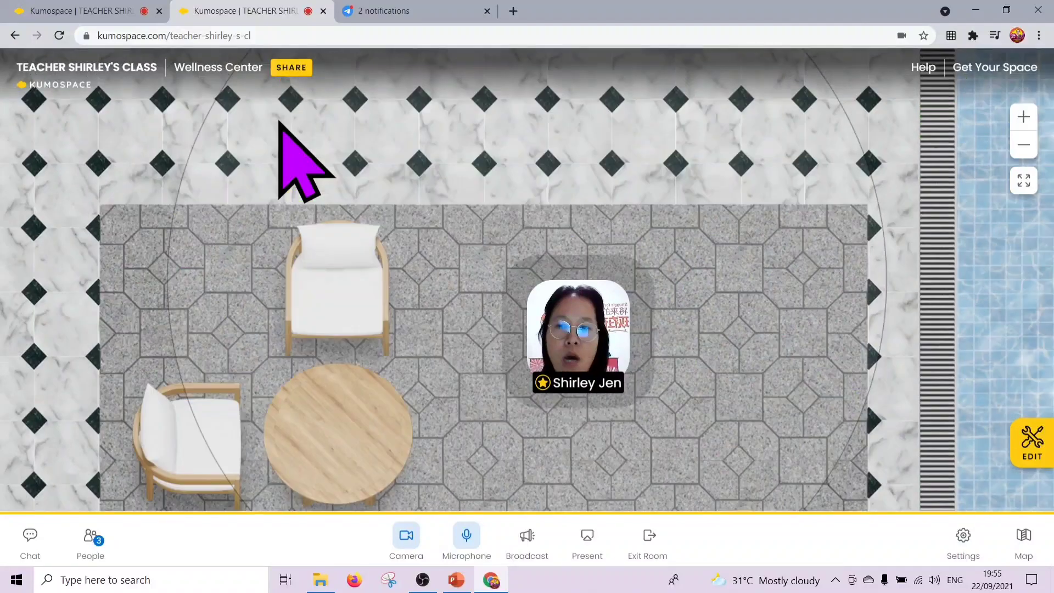
key(Up)
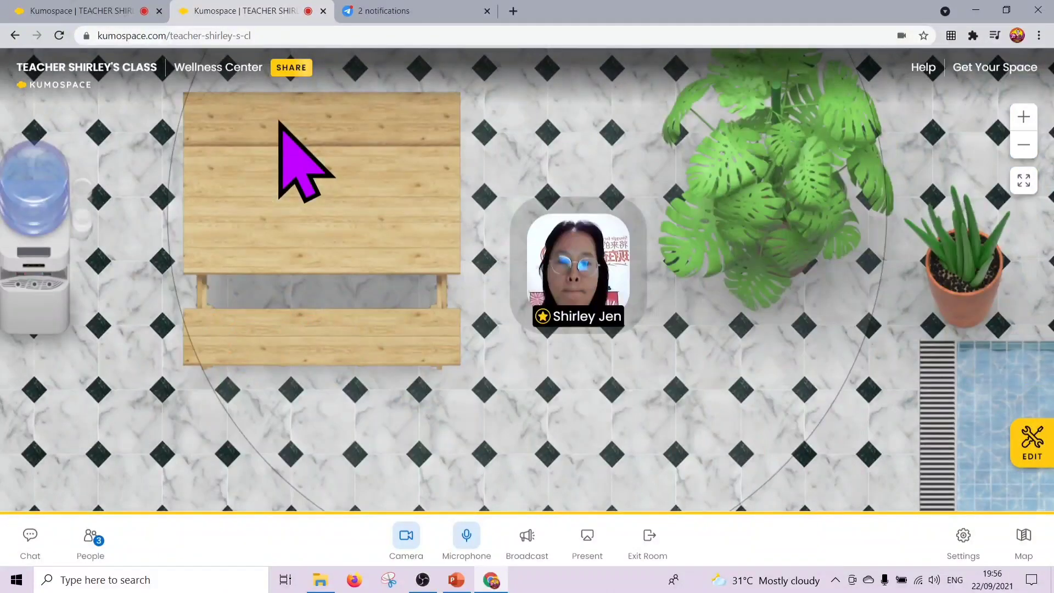
key(Up)
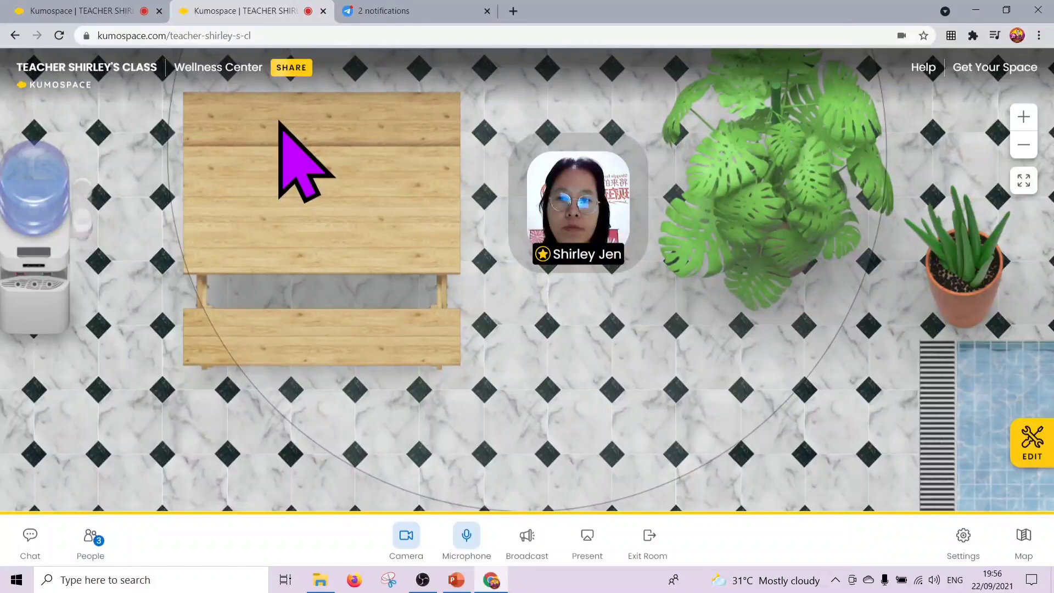
key(Left)
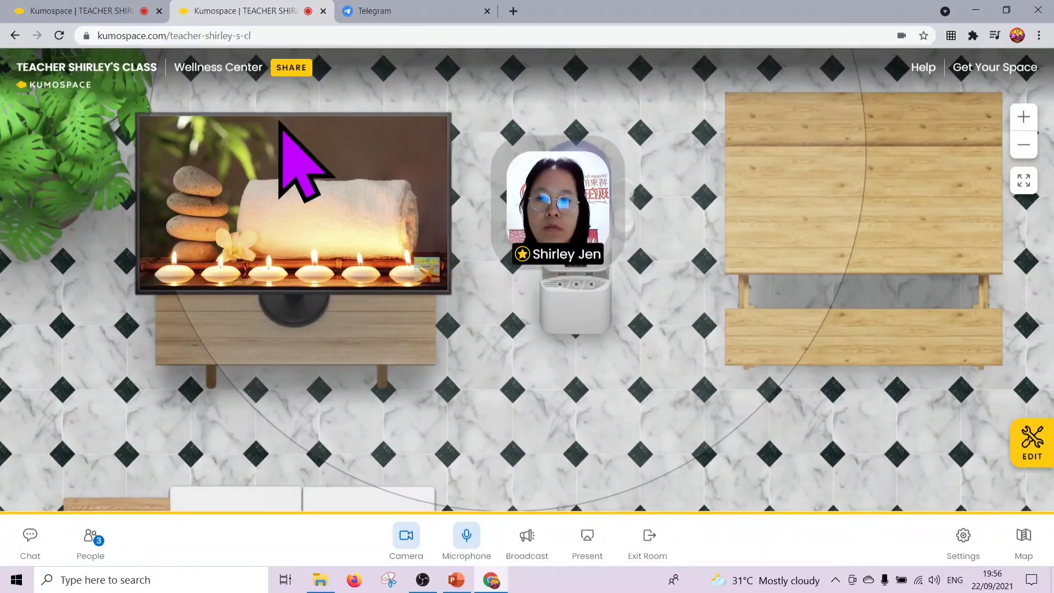
key(Down)
key(Left)
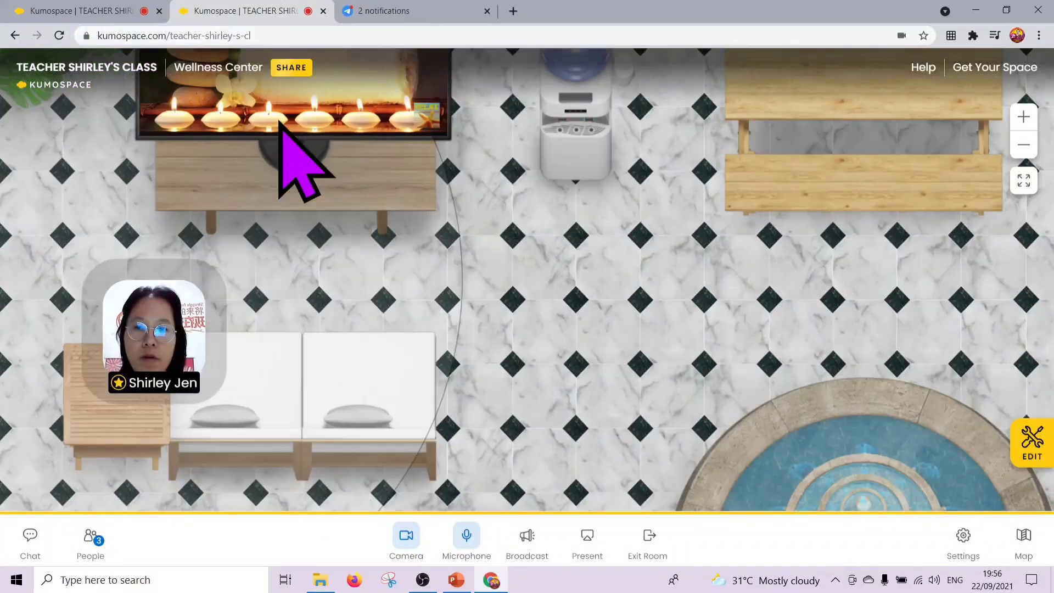
key(Right)
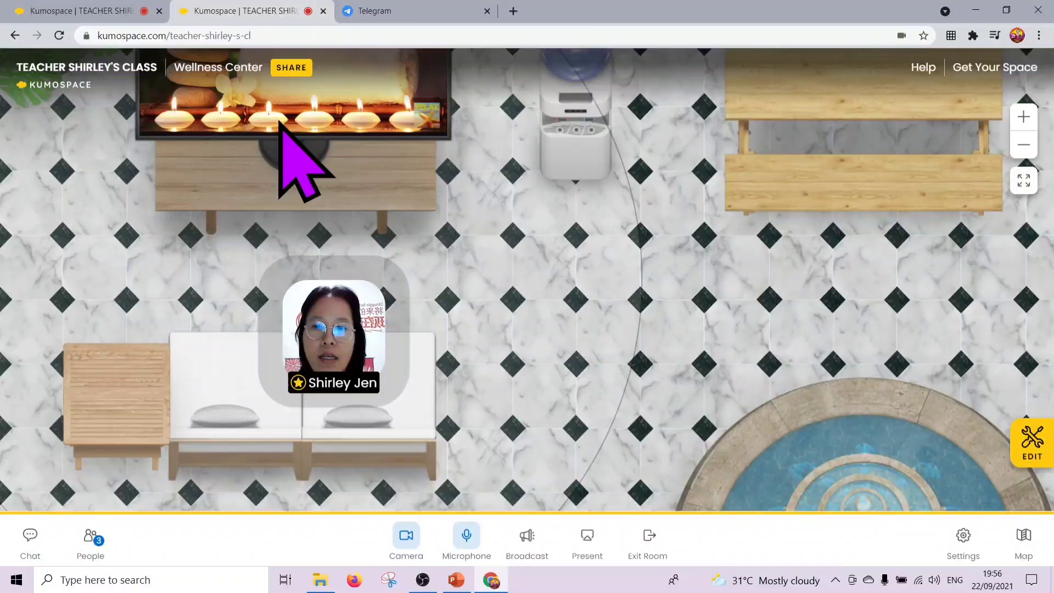
key(Up)
key(Right)
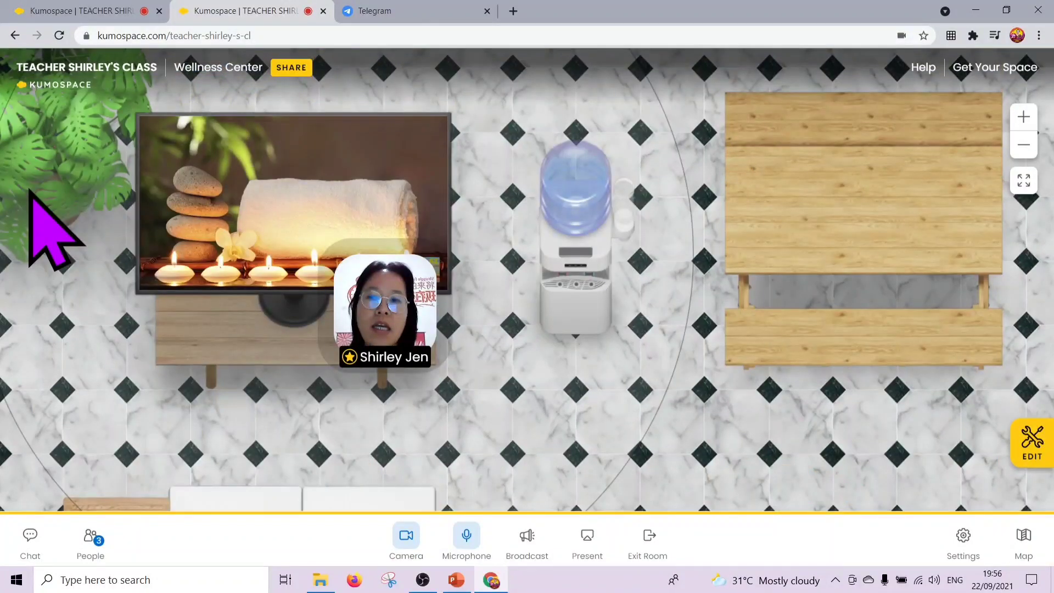